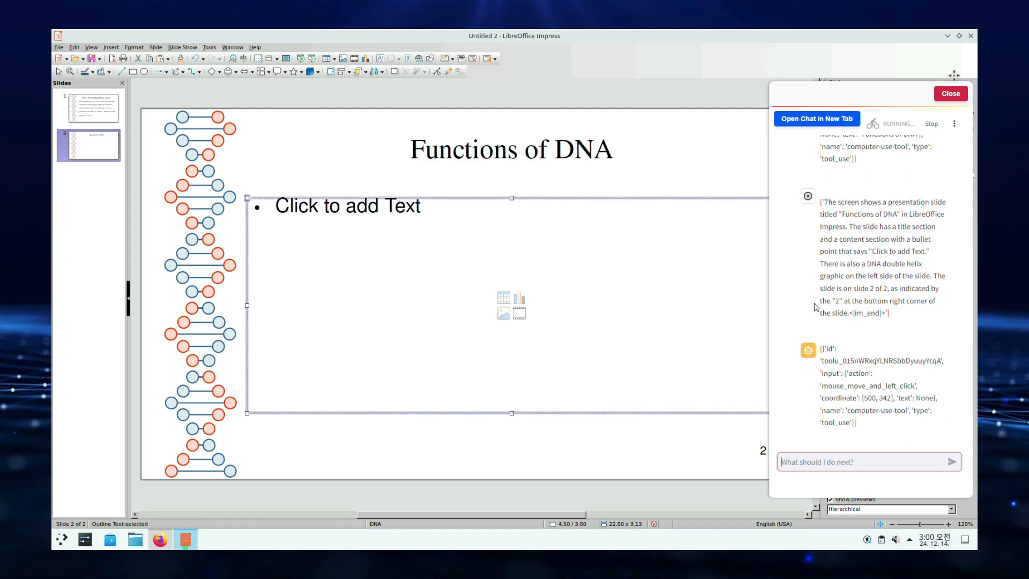
Step: Type DNA function bullets on slide 2, then add a 'Structure of DNA' slide with structure bullets
text(Stores genetic information Contains instructions for making proteins Passes hereditary information from parent to offspring Controls cell growth and division Determines physical traits and characteristics Enables evolution through mutations)
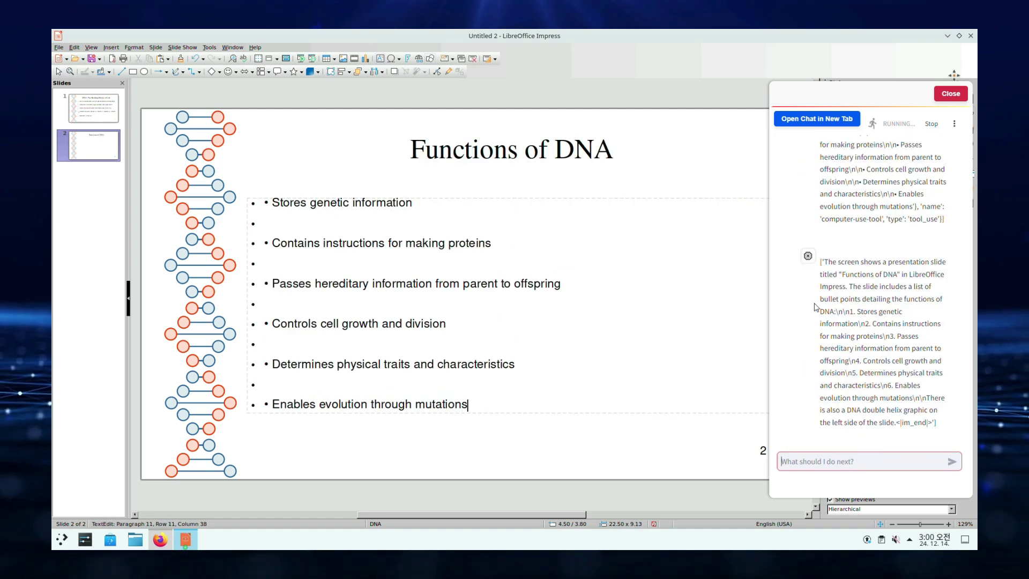
key(ctrl+m)
text(Structure of DNA)
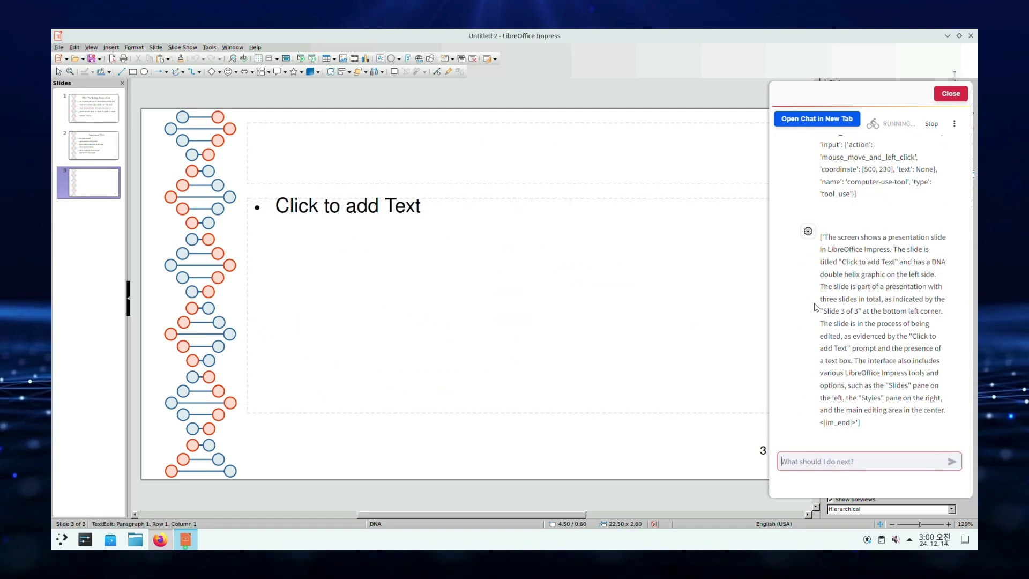
key(ctrl+Return)
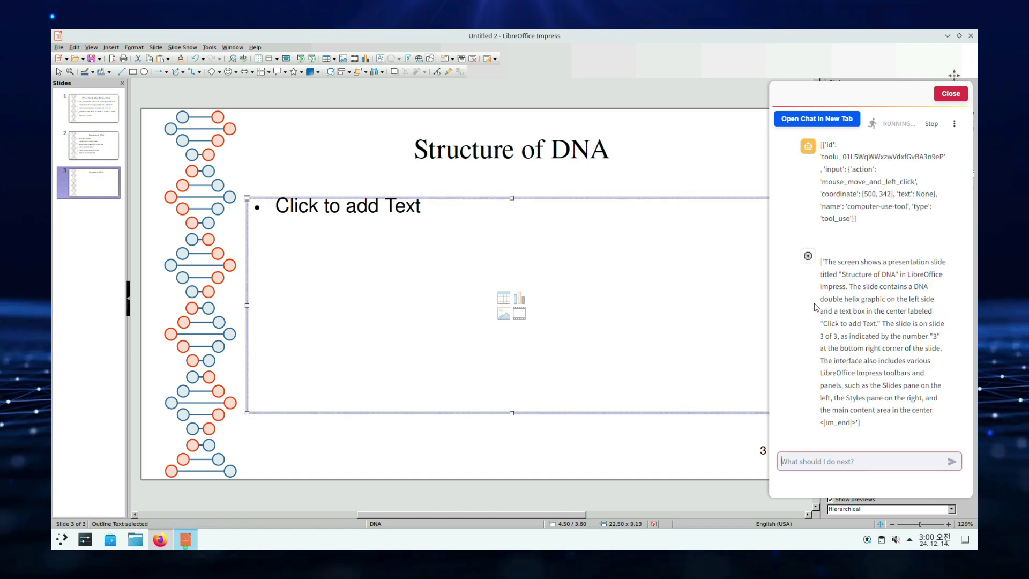
text(• Double helix shape: two strands twisted like a spiral staircase  • Each strand made of alternating sugar and phosphate molecules  • Bases (A, T, G, C) connect the two strands  • Base pairing rules:  - Adenine (A) pairs with Thymine (T)  - Guanine (G) pairs with Cytosine (C)  • Held together by hydrogen bonds  • Can unzip and replicate during cell division)
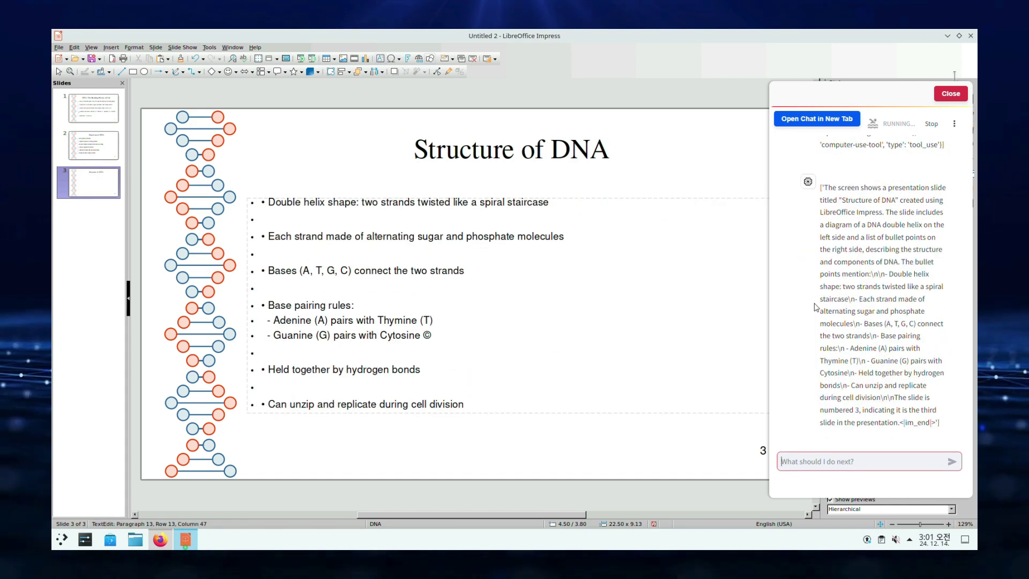
key(ctrl+shift+s)
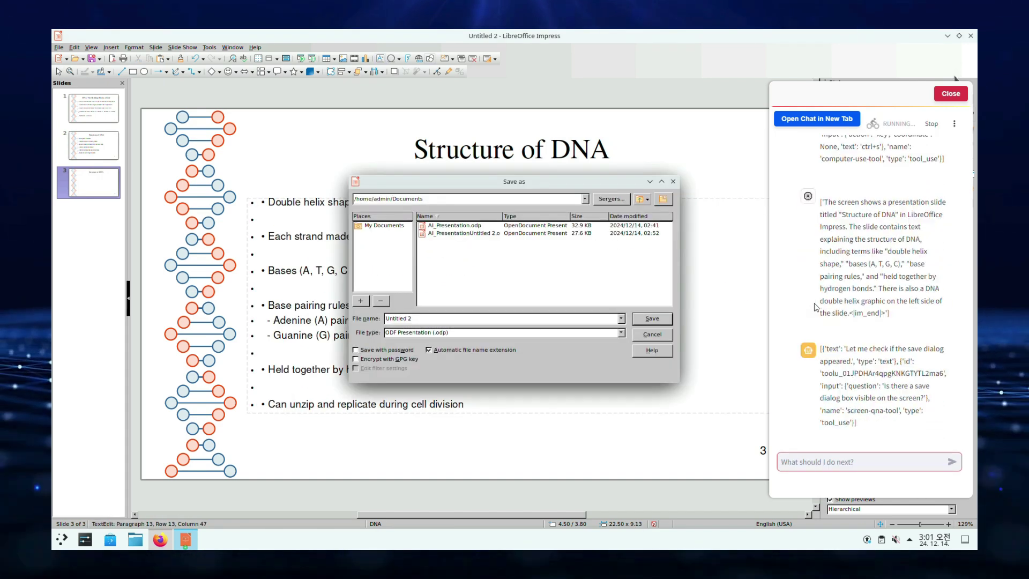
Step: Save the presentation as 'DNA_Presentation' and scroll Dreamina's homepage down to 'Create your design'
text(DNA_Presentation)
key(Return)
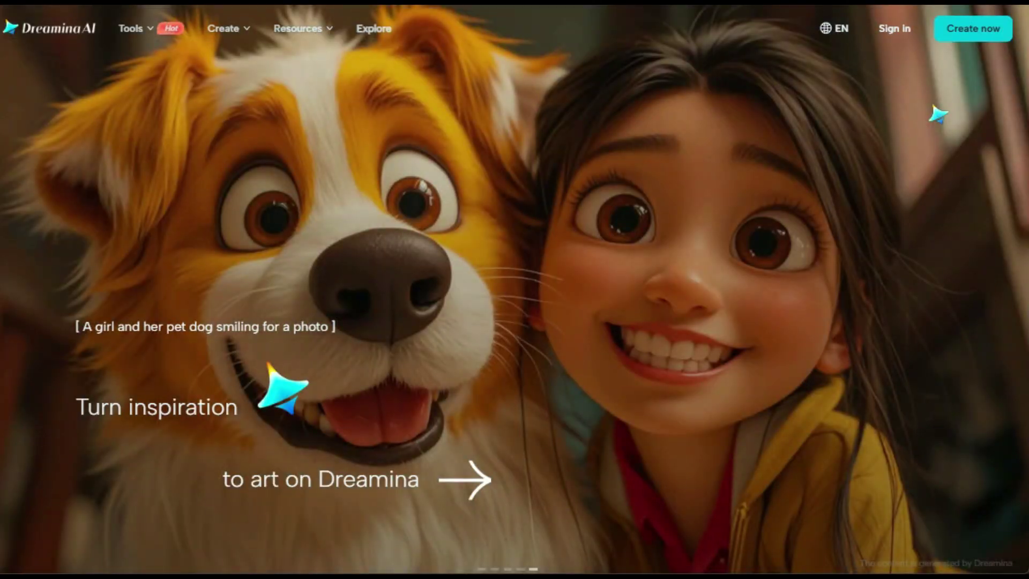
scroll(939, 115, down, 2)
scroll(938, 115, down, 2)
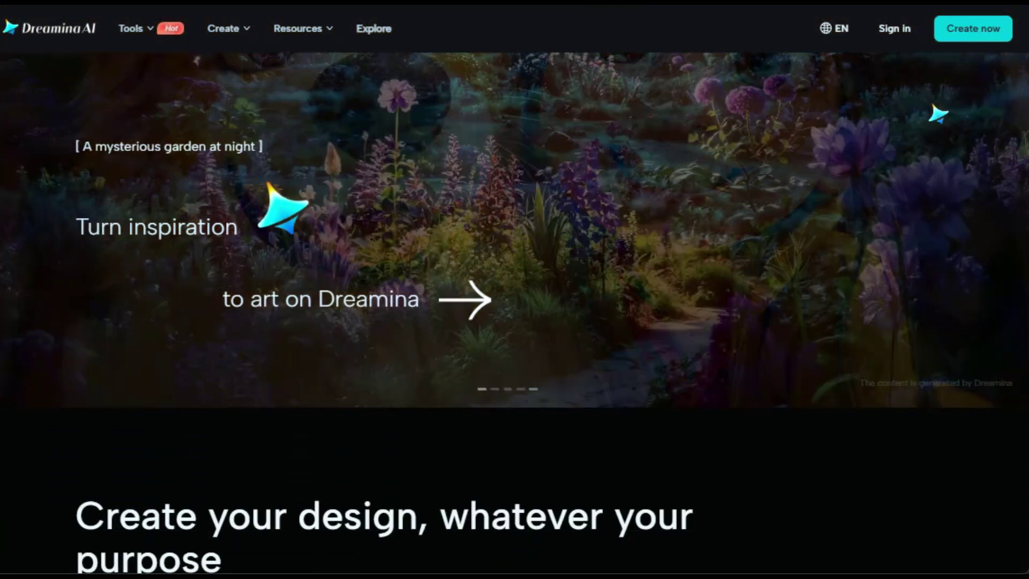
scroll(938, 114, down, 1)
scroll(938, 115, down, 2)
scroll(938, 114, down, 2)
scroll(938, 115, down, 2)
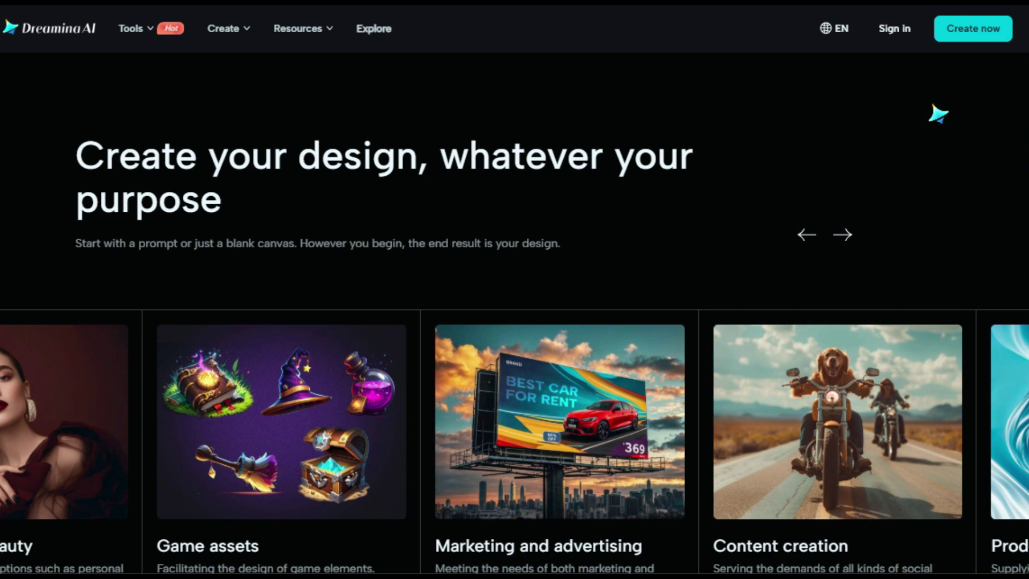
scroll(938, 114, down, 1)
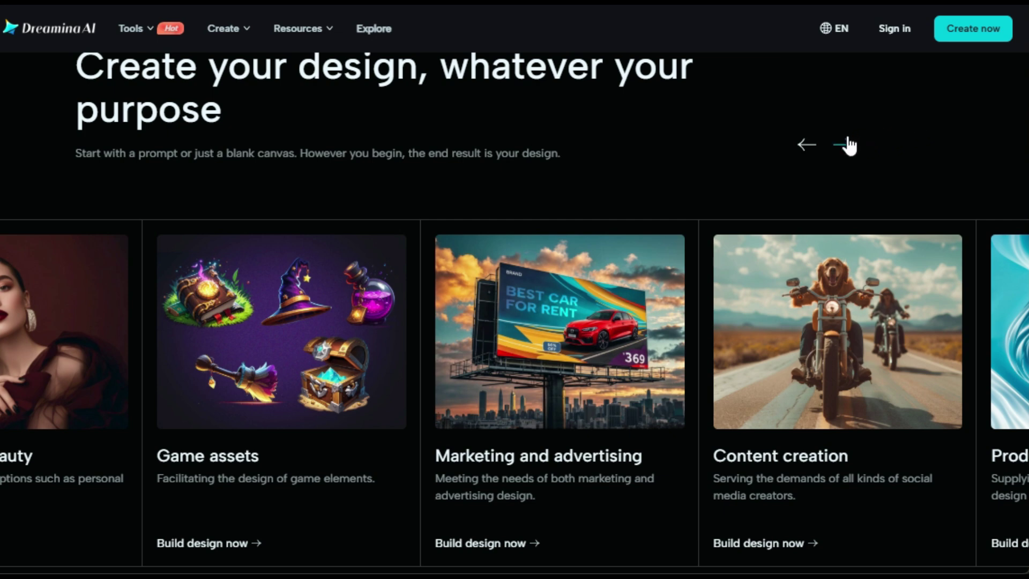
Step: Page the design cards forward to Product photography, then back to Character design
click(847, 140)
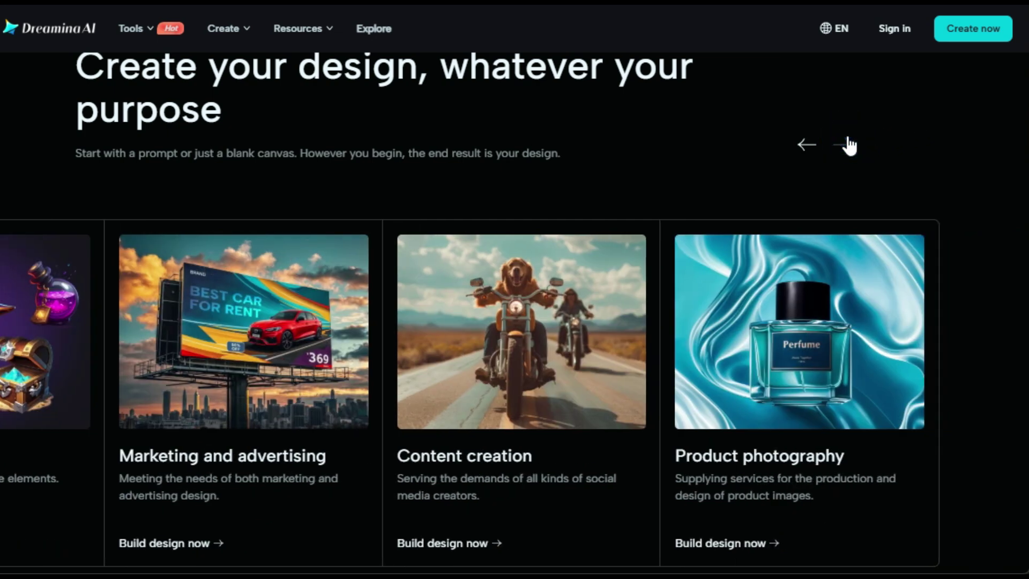
click(808, 149)
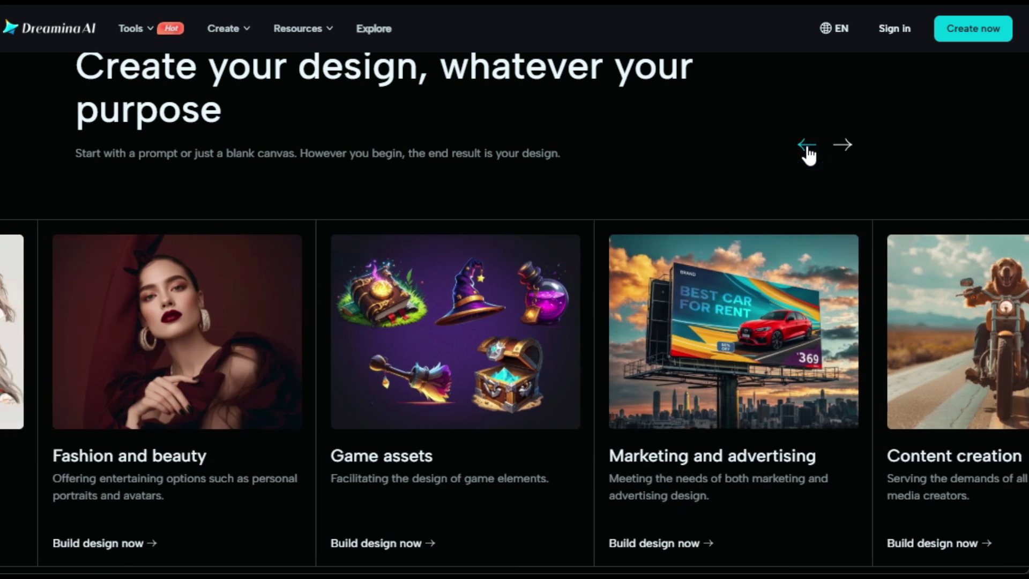
click(807, 148)
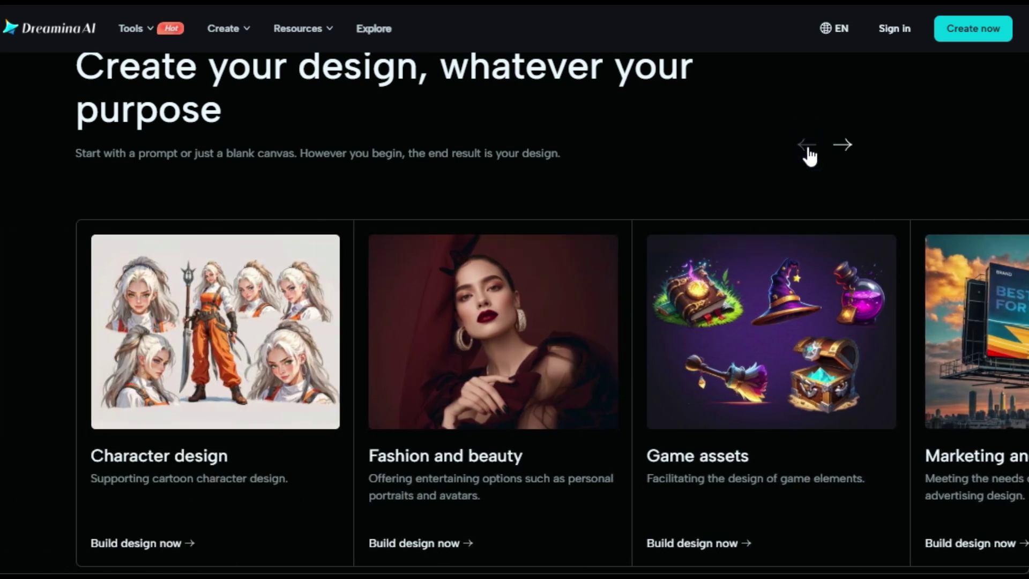
Step: Scroll past the Text to image and Image to image sections to 'Blend multiple layers'
scroll(825, 172, down, 3)
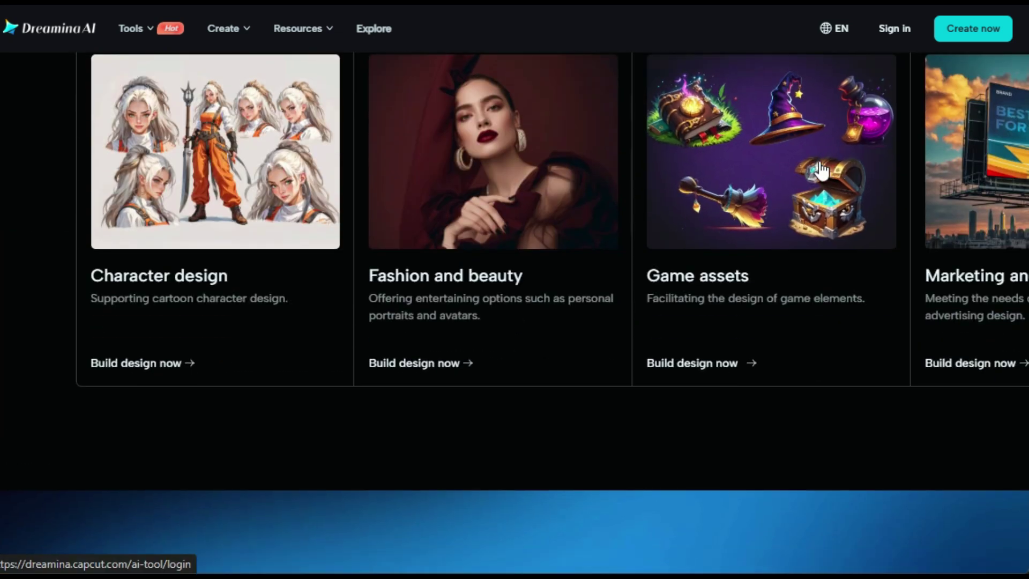
scroll(821, 171, down, 5)
scroll(826, 172, down, 2)
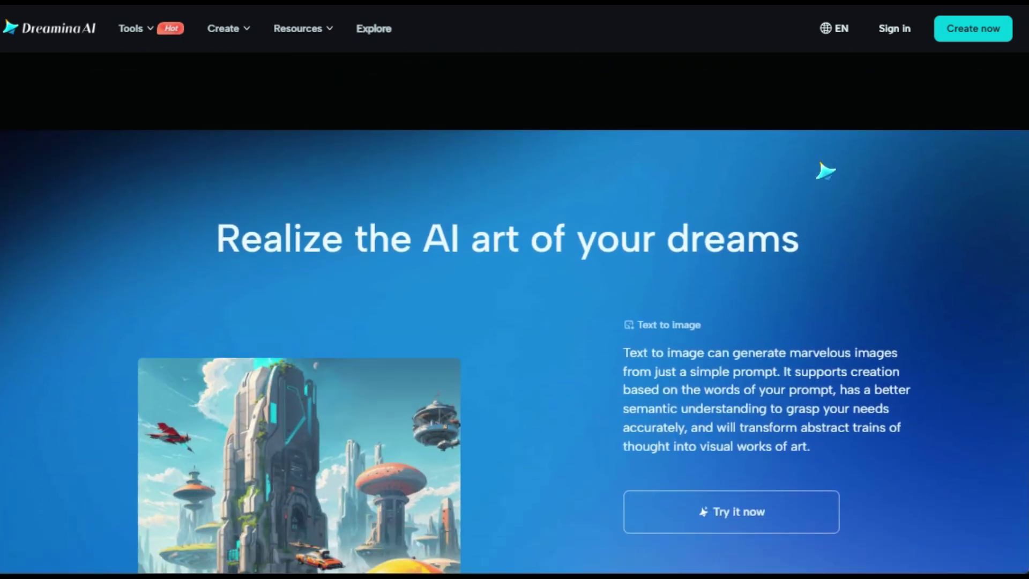
scroll(825, 171, down, 2)
scroll(825, 171, down, 2)
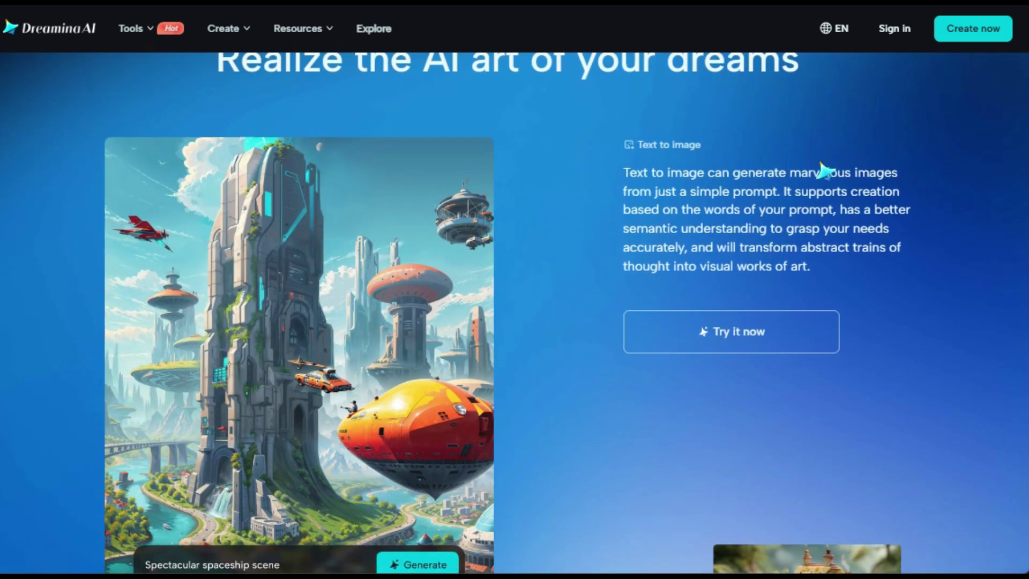
scroll(825, 171, down, 2)
scroll(826, 172, down, 2)
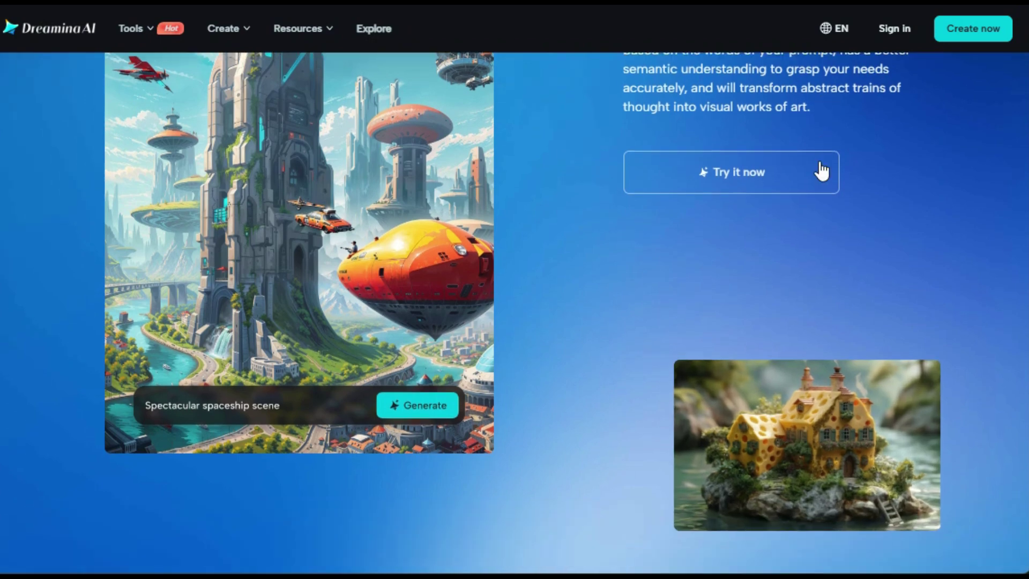
scroll(823, 172, down, 4)
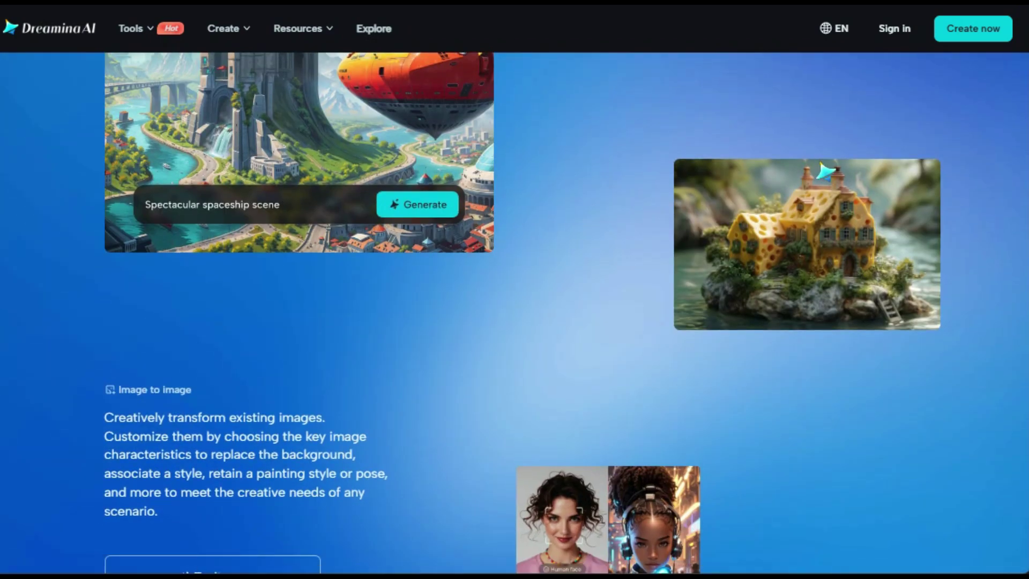
scroll(825, 171, down, 2)
scroll(826, 172, down, 2)
scroll(825, 172, down, 1)
scroll(825, 171, down, 1)
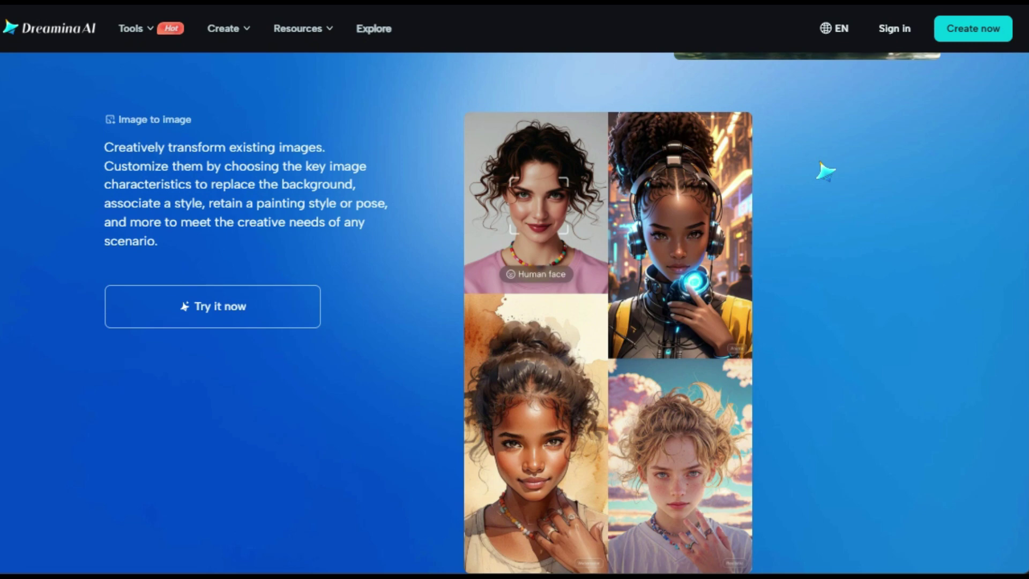
scroll(826, 171, down, 2)
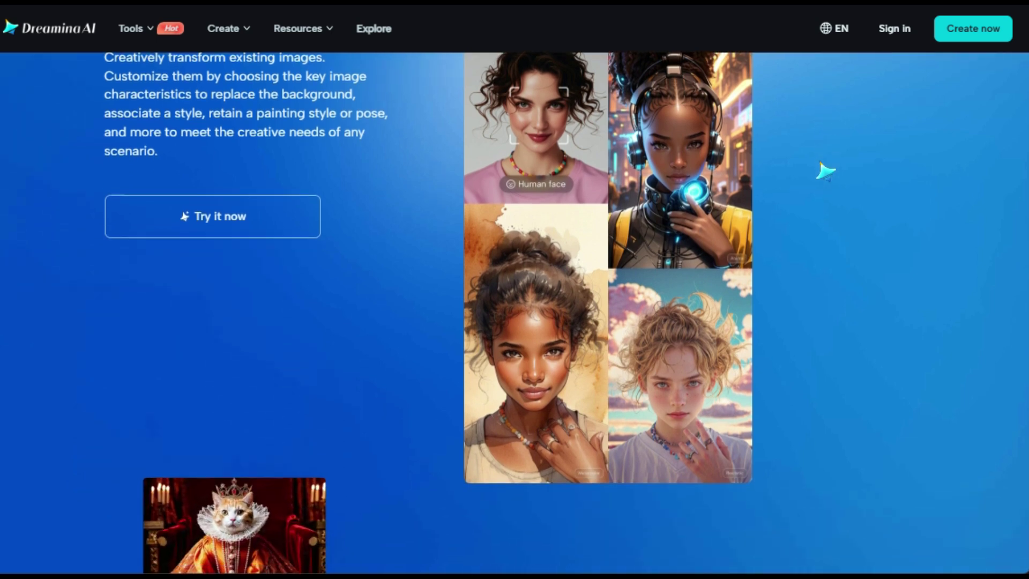
scroll(826, 172, down, 6)
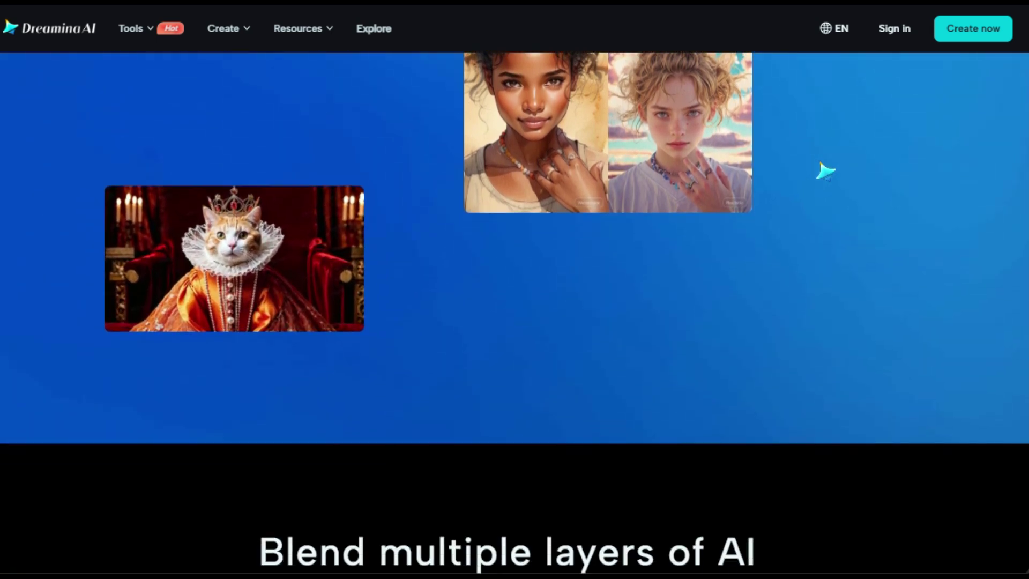
scroll(825, 172, down, 2)
Step: Scroll past the multi-layer editing demo to 'Find your inspiration in a sea of creativity'
scroll(826, 171, down, 5)
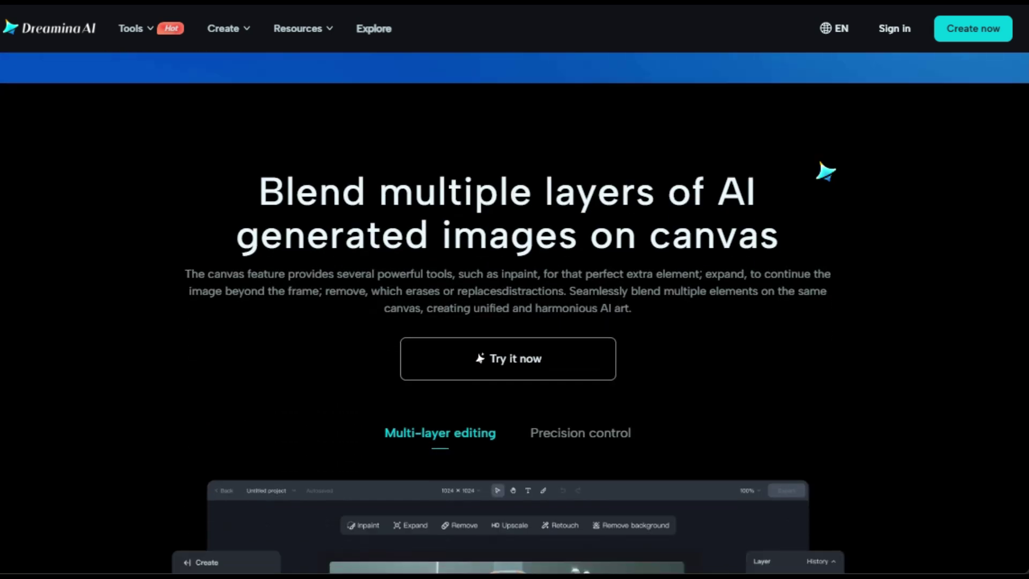
scroll(826, 171, down, 2)
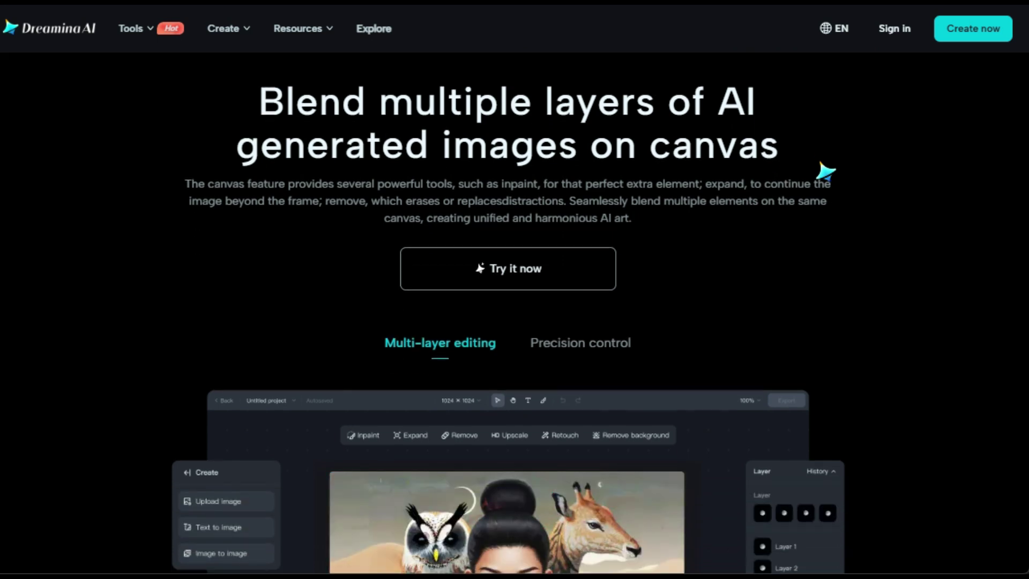
scroll(825, 172, down, 2)
scroll(825, 172, down, 2)
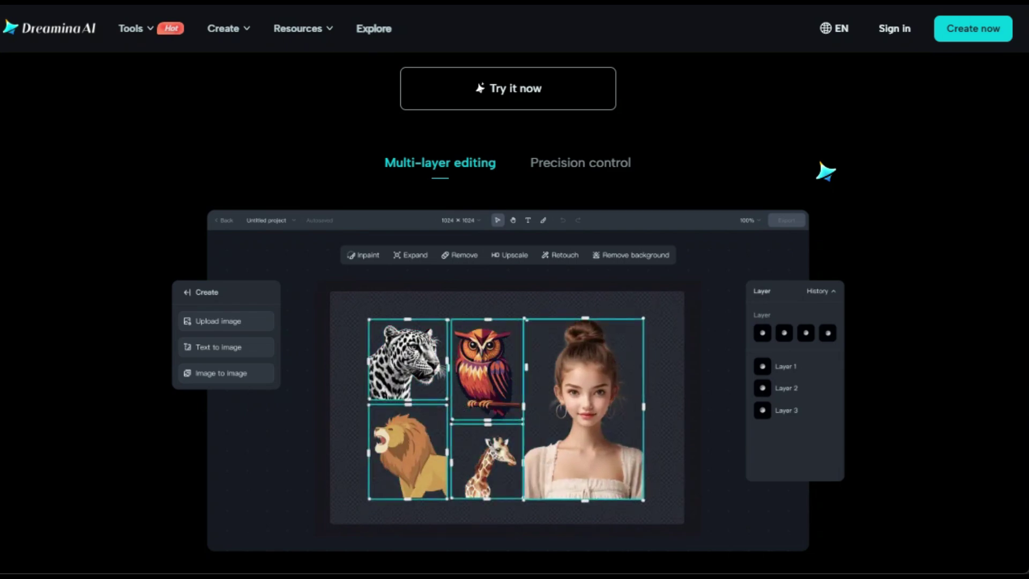
scroll(825, 172, down, 10)
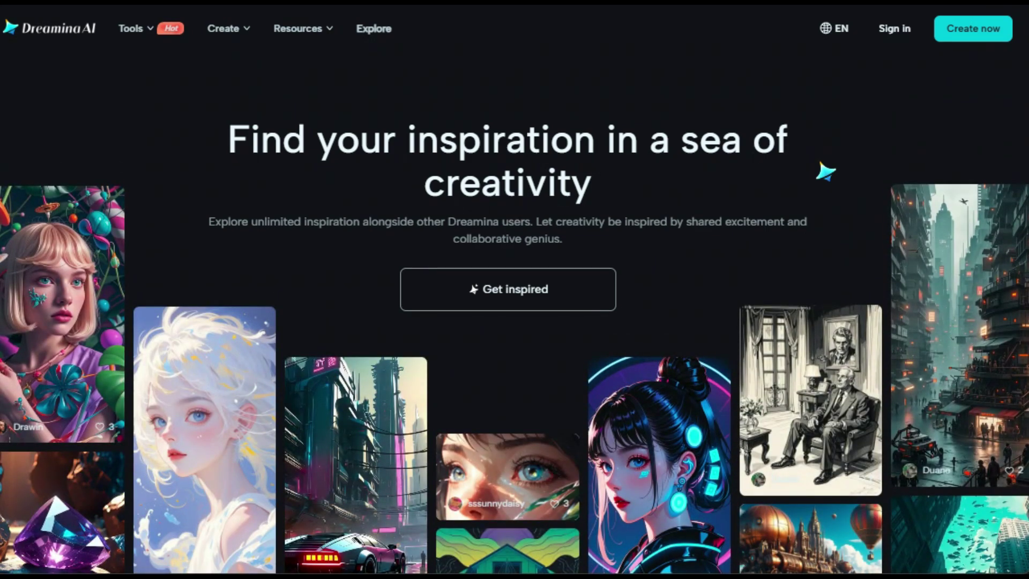
Step: Scroll further down through Dreamina's community inspiration gallery
scroll(825, 171, down, 2)
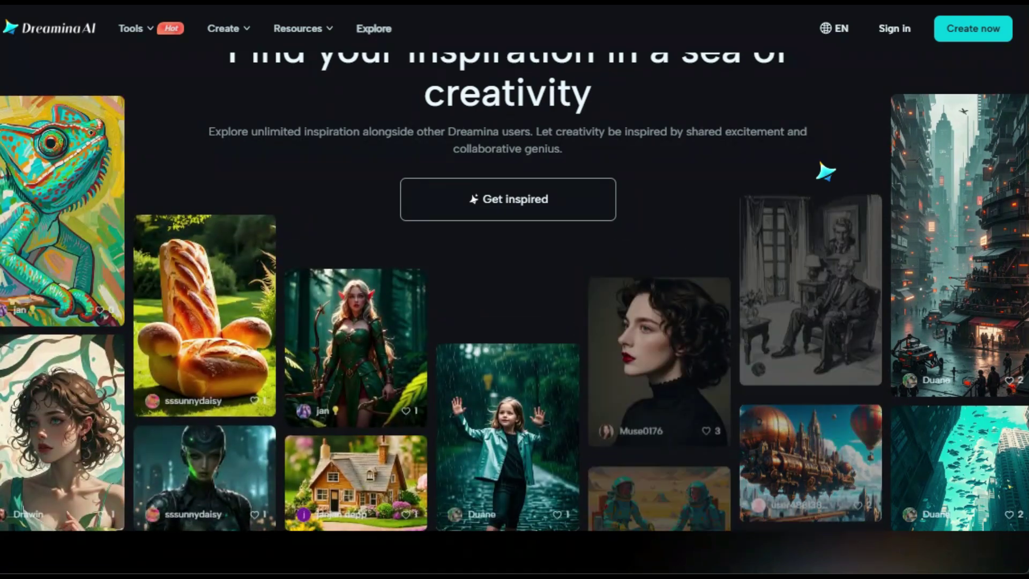
scroll(824, 172, down, 2)
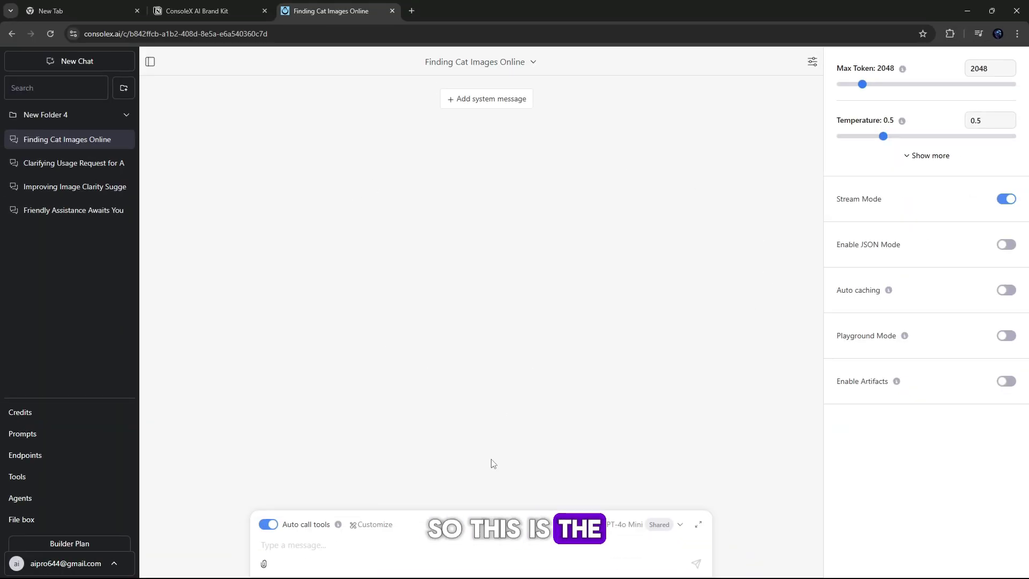
Step: Focus the message box and review the model dropdown, keeping GPT-4o Mini selected
click(343, 546)
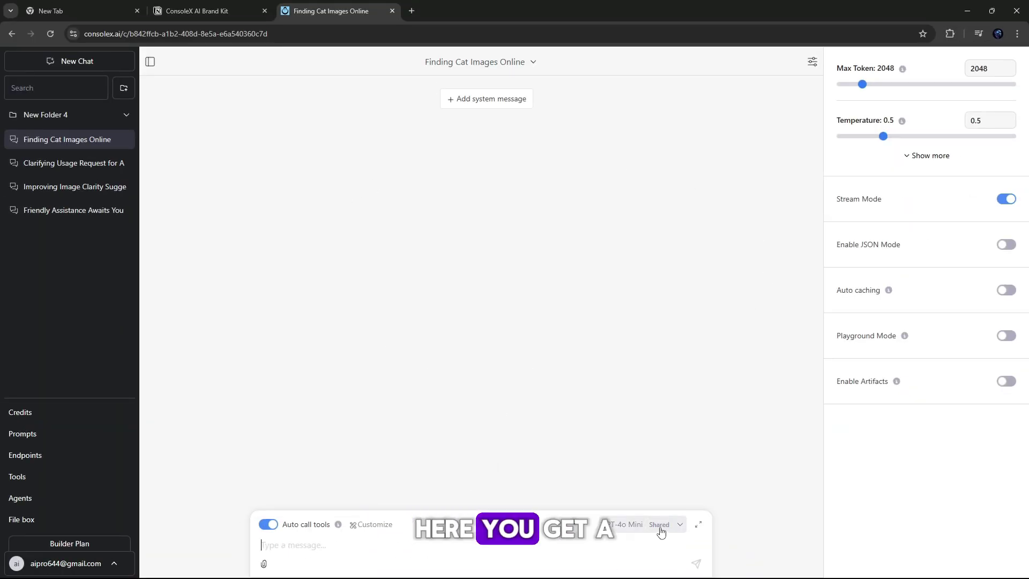
click(672, 528)
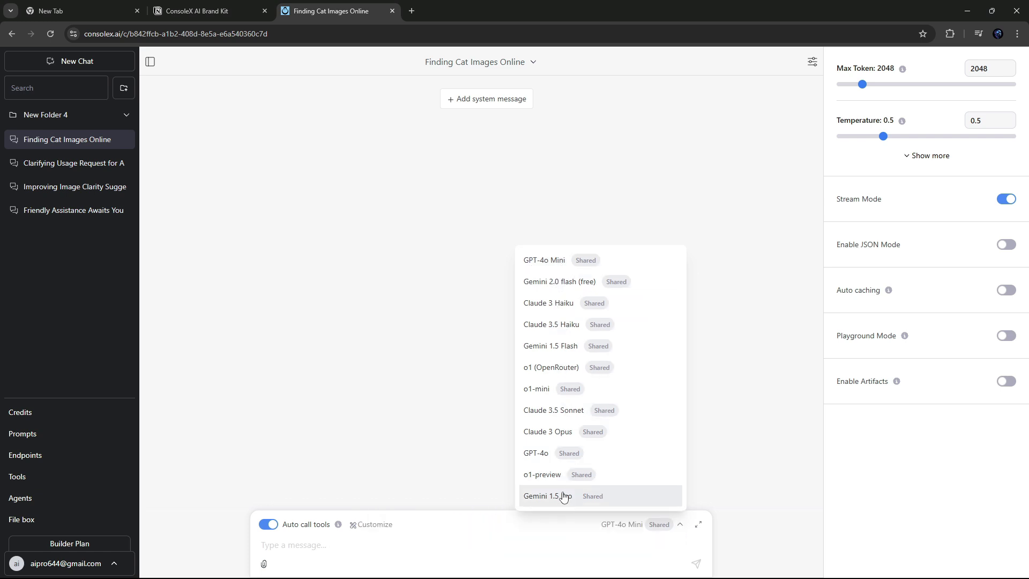
click(668, 533)
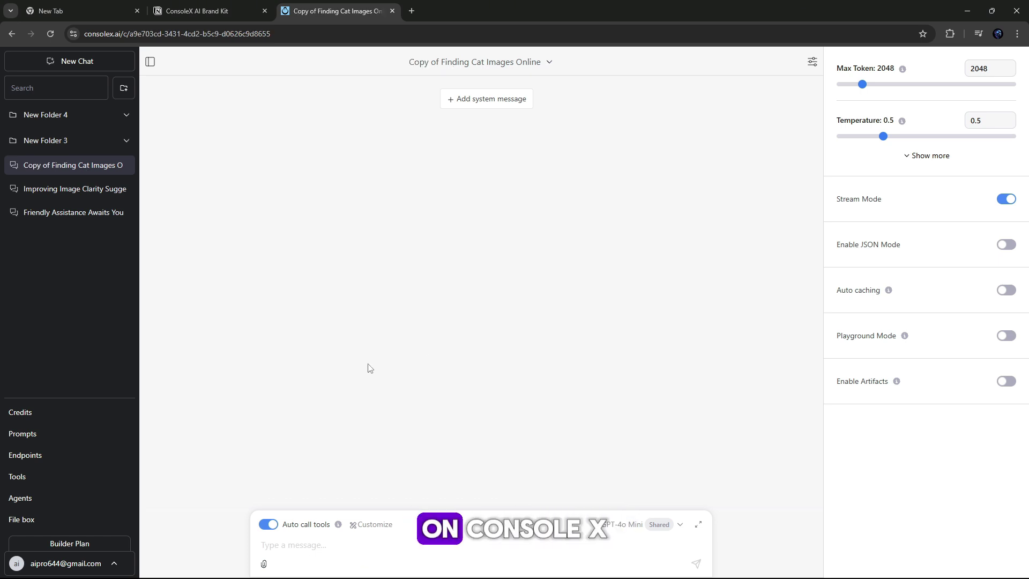
Step: Open the Endpoints page and filter it to Shared endpoints
click(25, 455)
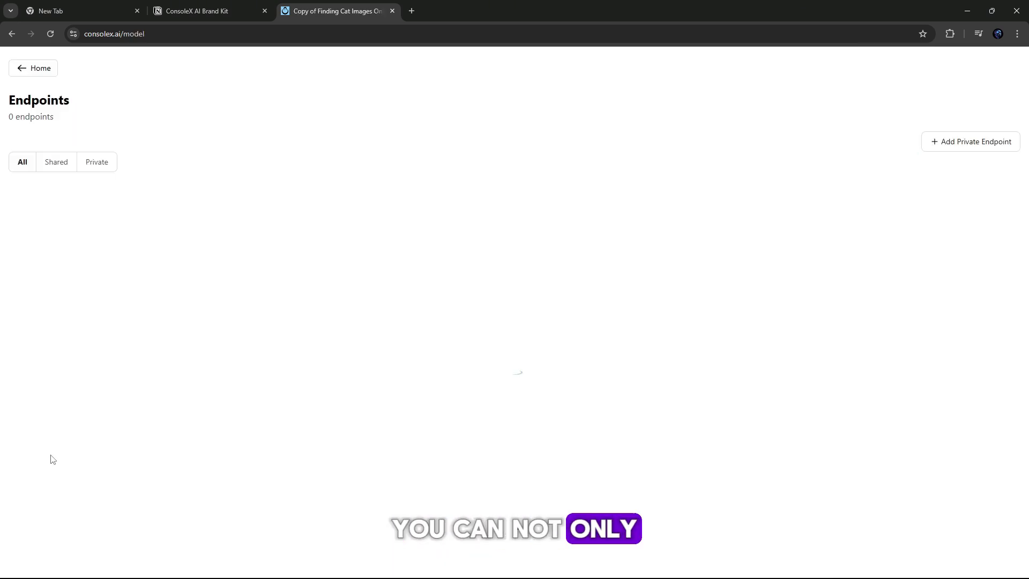
scroll(243, 398, down, 2)
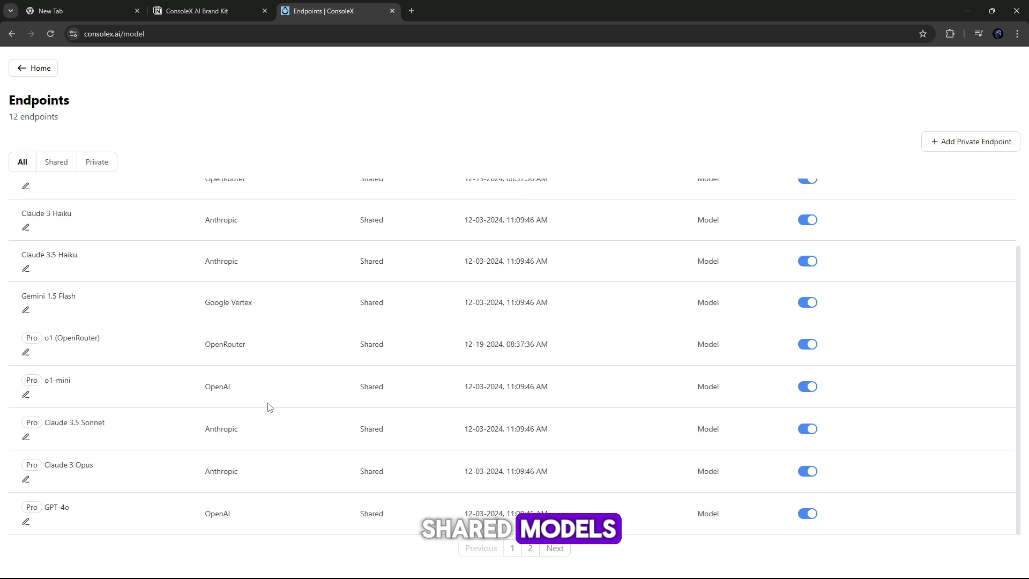
scroll(278, 415, up, 2)
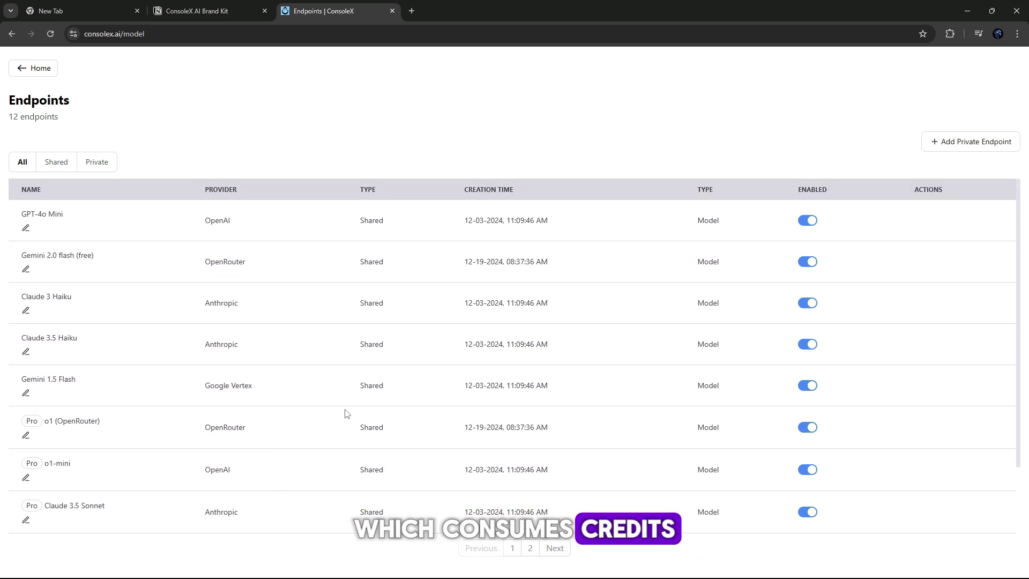
click(56, 162)
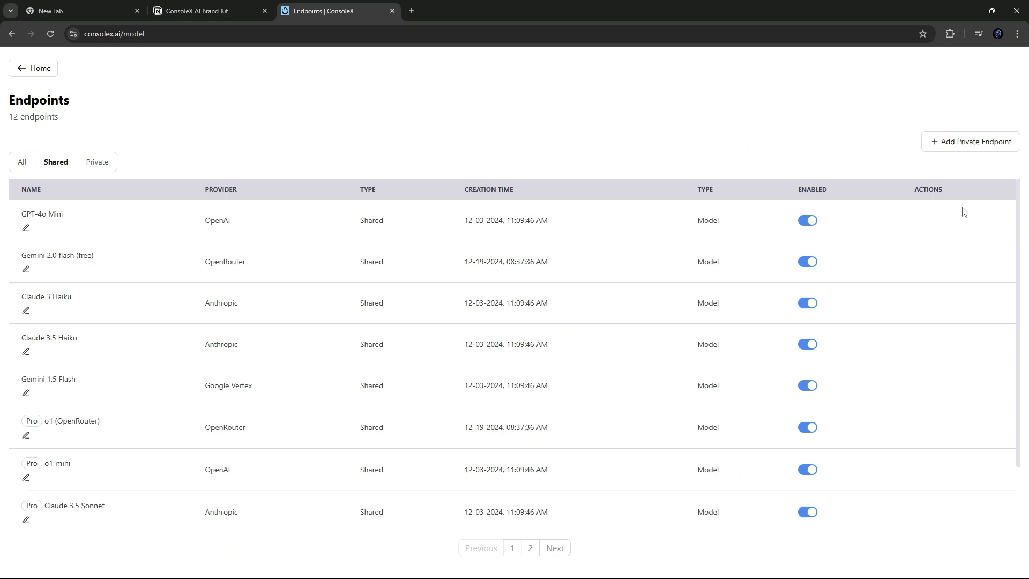
Step: Add a private xAI endpoint for grok-beta with the pasted API key
click(957, 147)
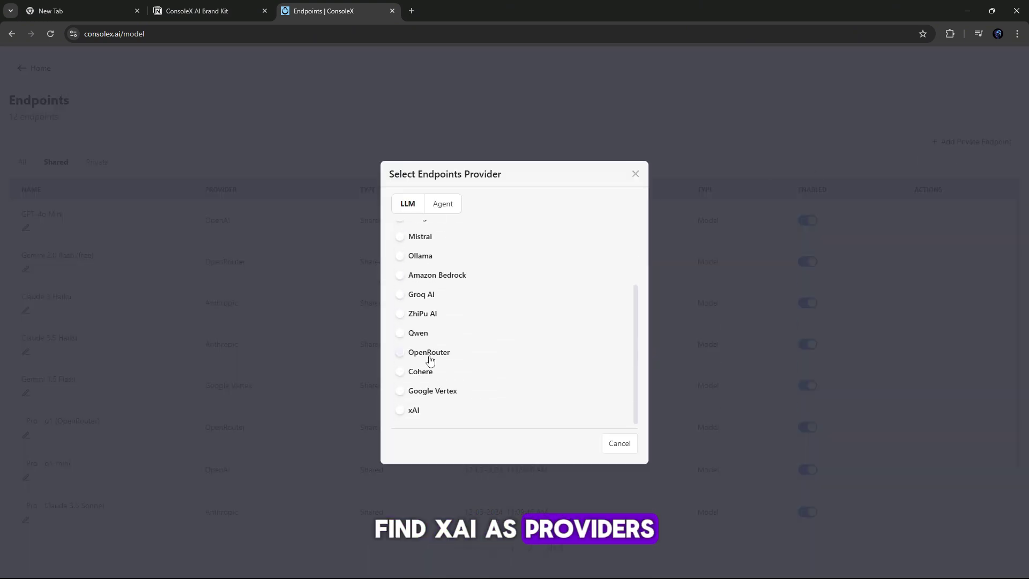
scroll(428, 364, down, 2)
click(401, 412)
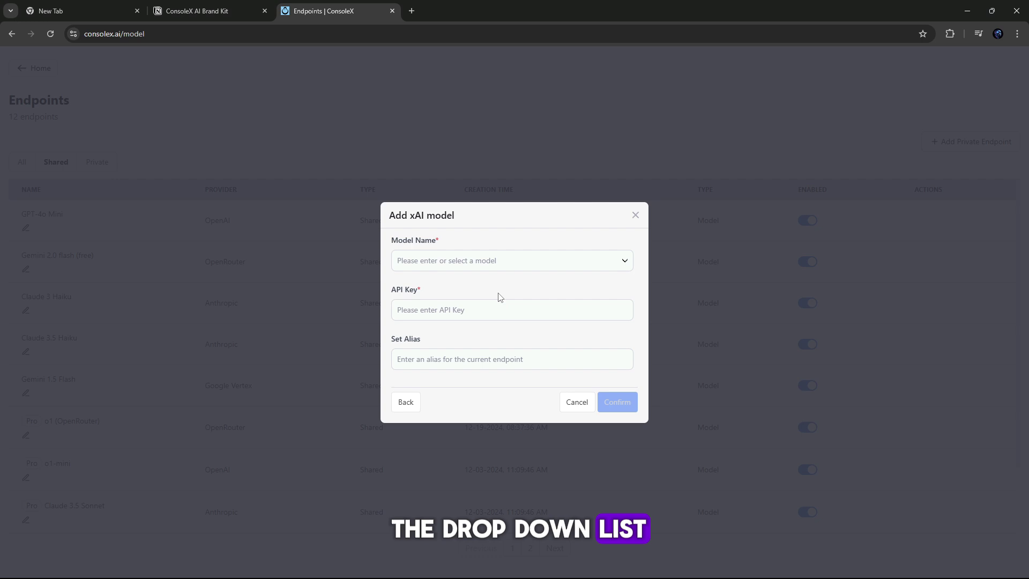
click(459, 261)
click(457, 286)
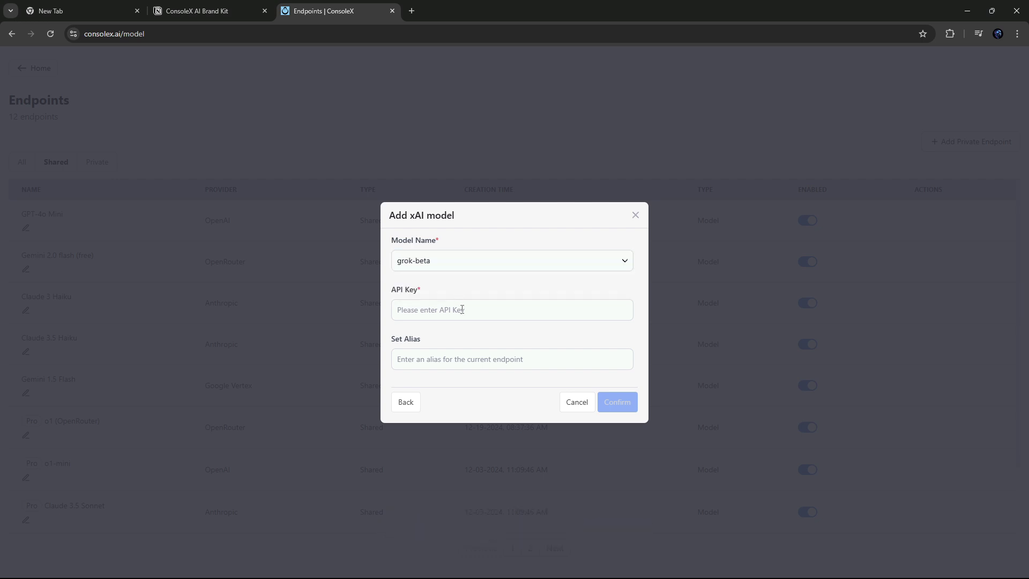
click(462, 309)
key(ctrl+v)
click(619, 408)
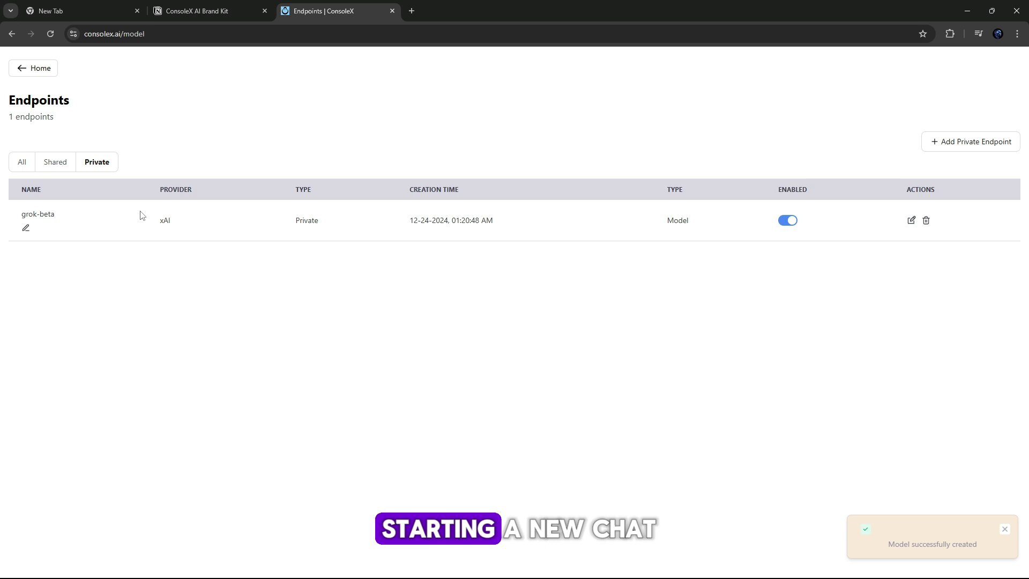
Step: Return to the chat and attach the dish image from the computer to a message
click(42, 68)
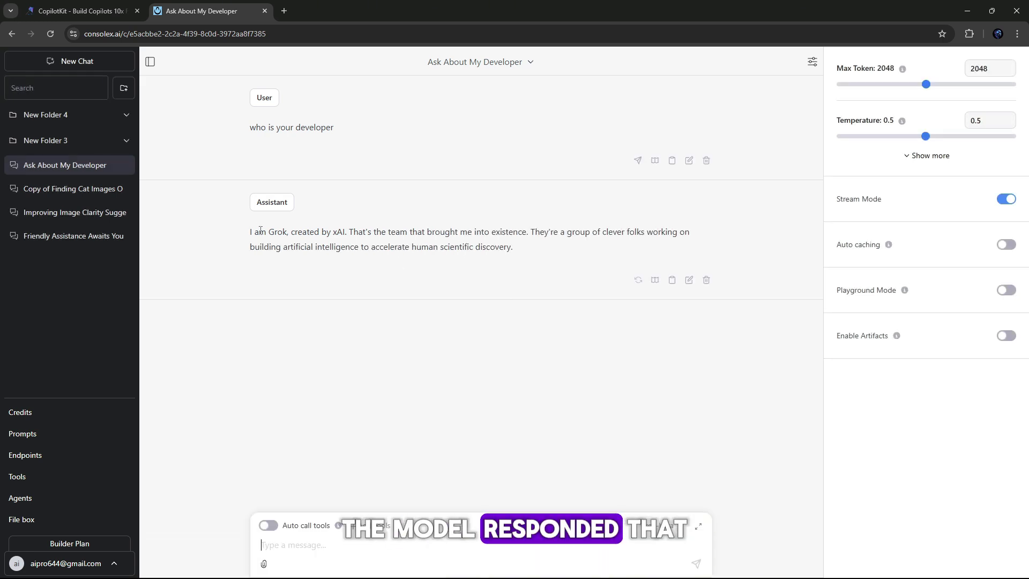
drag(251, 235, 316, 233)
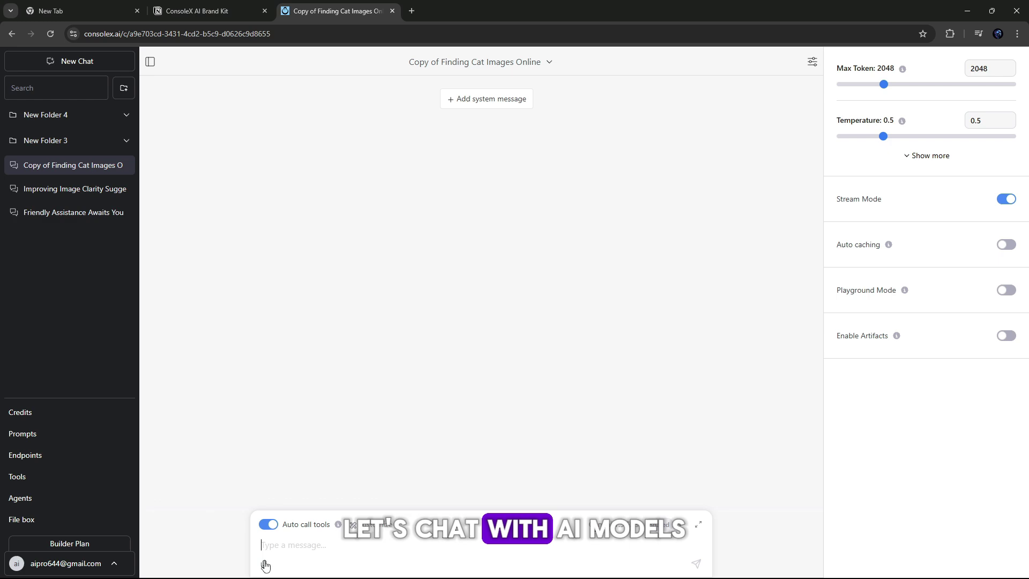
click(264, 564)
click(554, 330)
click(156, 124)
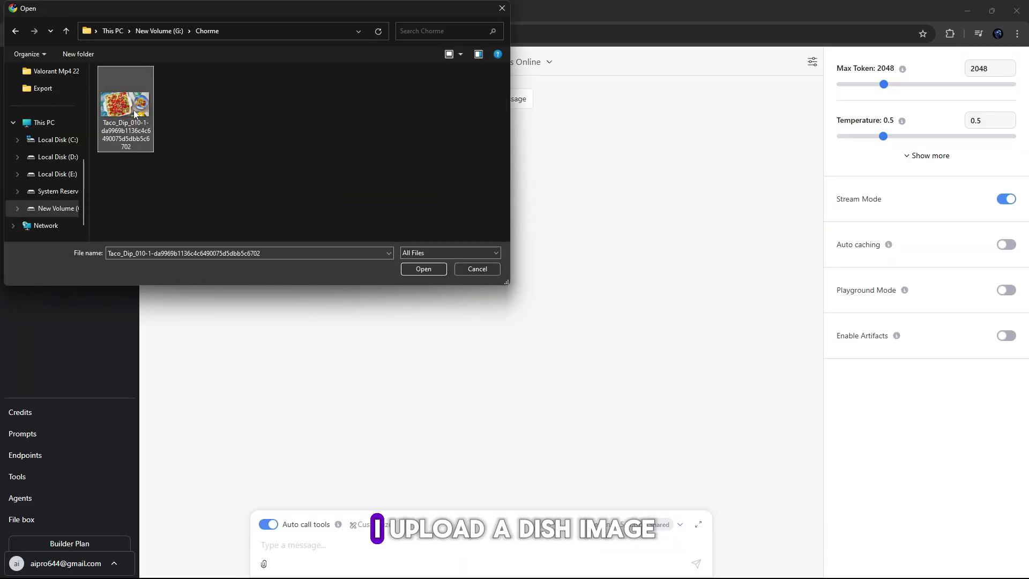
click(416, 267)
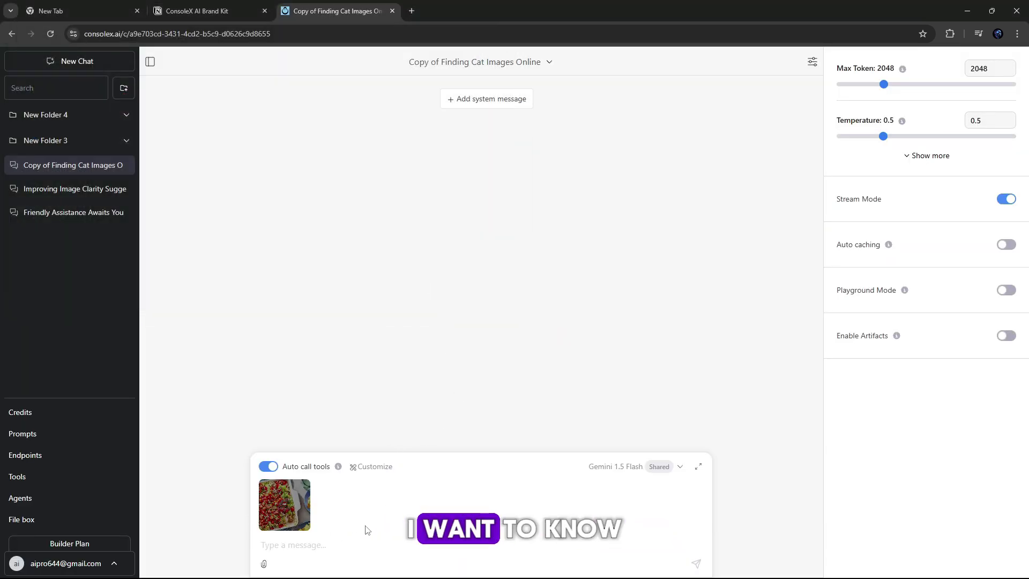
Step: Send 'Which Dish is this image and what is its origin?' and highlight the 7-Layer Taco Dip answer
text(Which Dish is this image and what is its origin?)
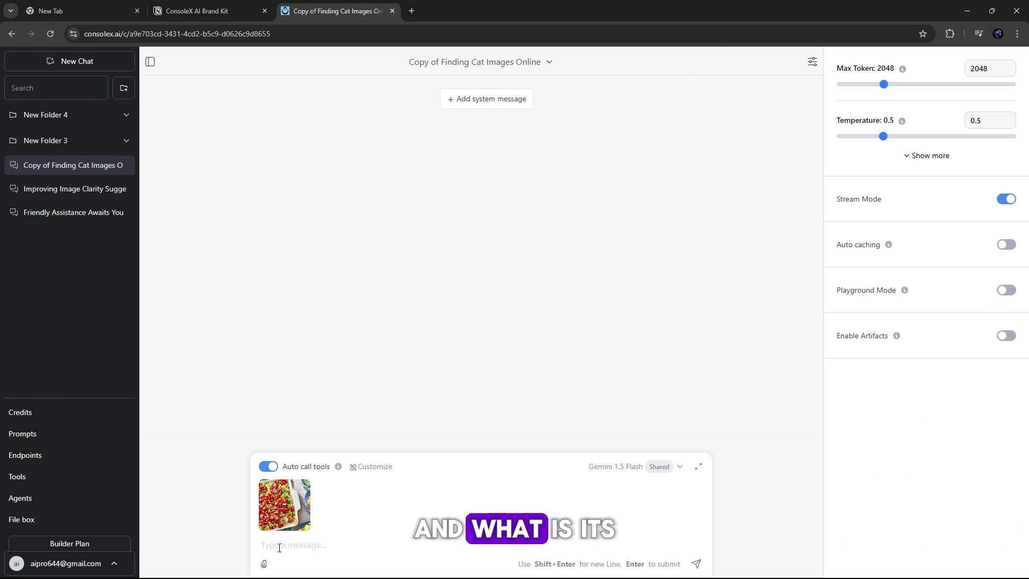
drag(261, 544, 464, 547)
click(463, 547)
key(Return)
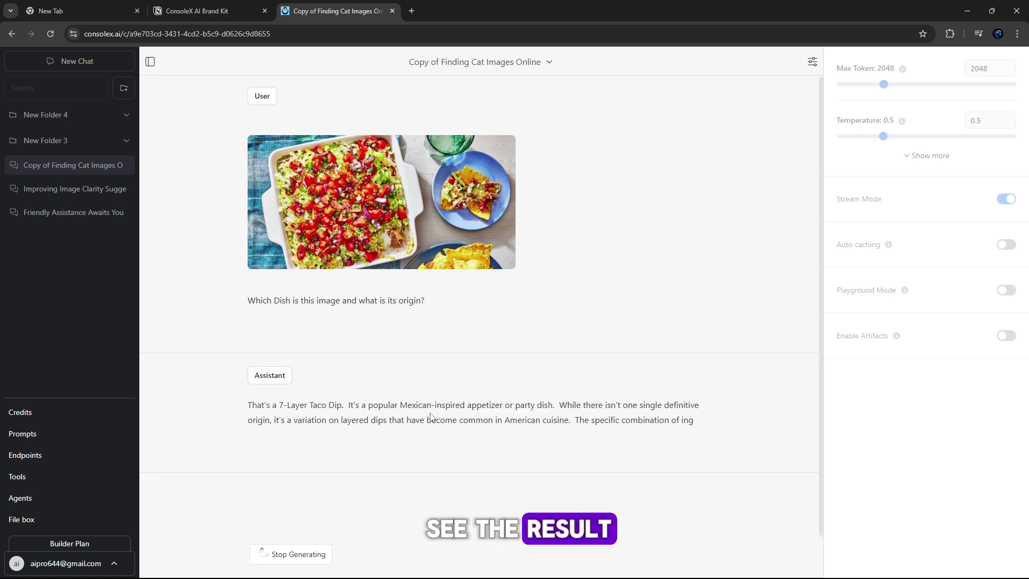
drag(246, 401, 468, 436)
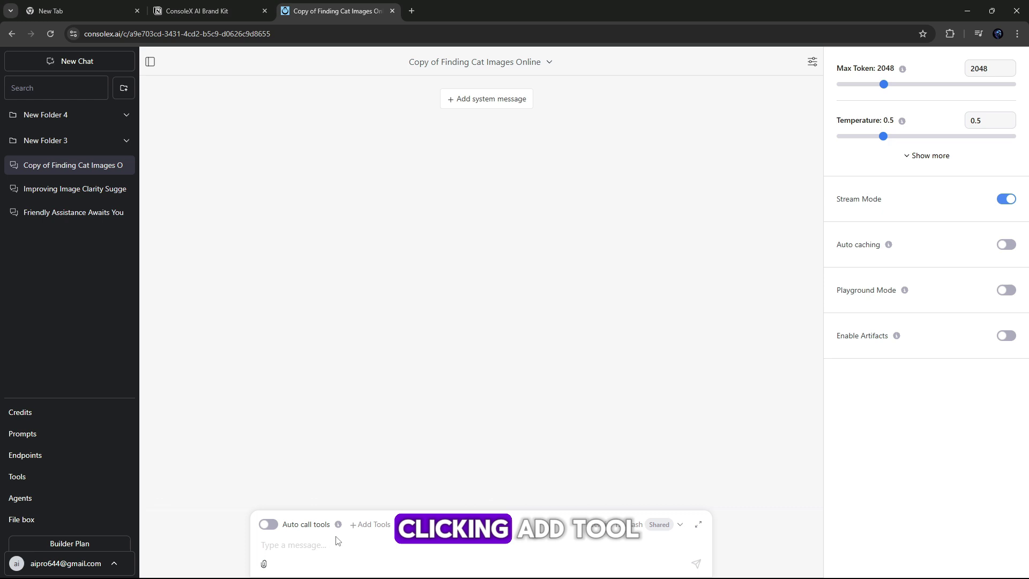
Step: Add the FLUX Pro Image Generator tool to the chat
click(353, 524)
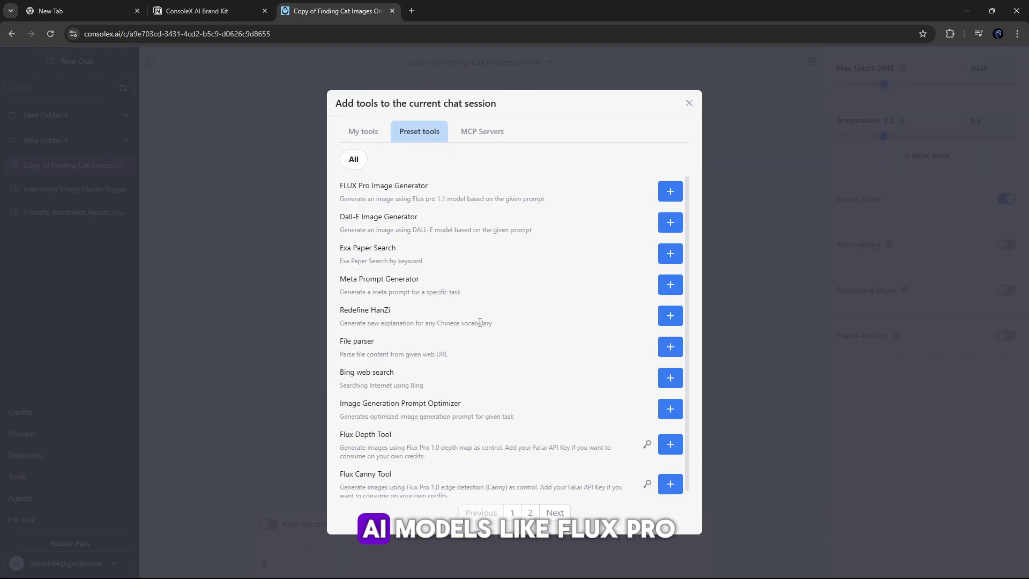
scroll(407, 231, up, 1)
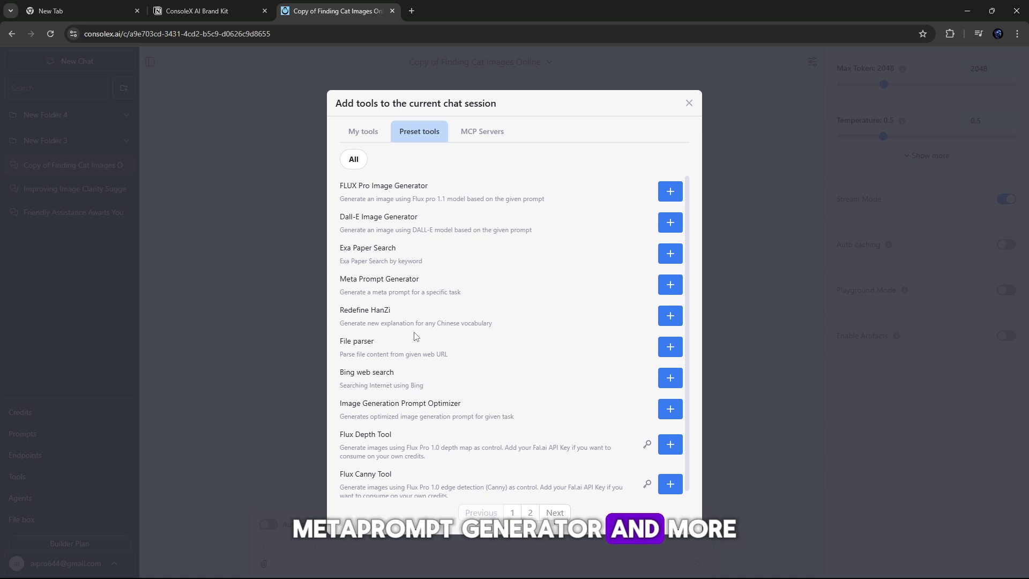
click(668, 195)
click(688, 104)
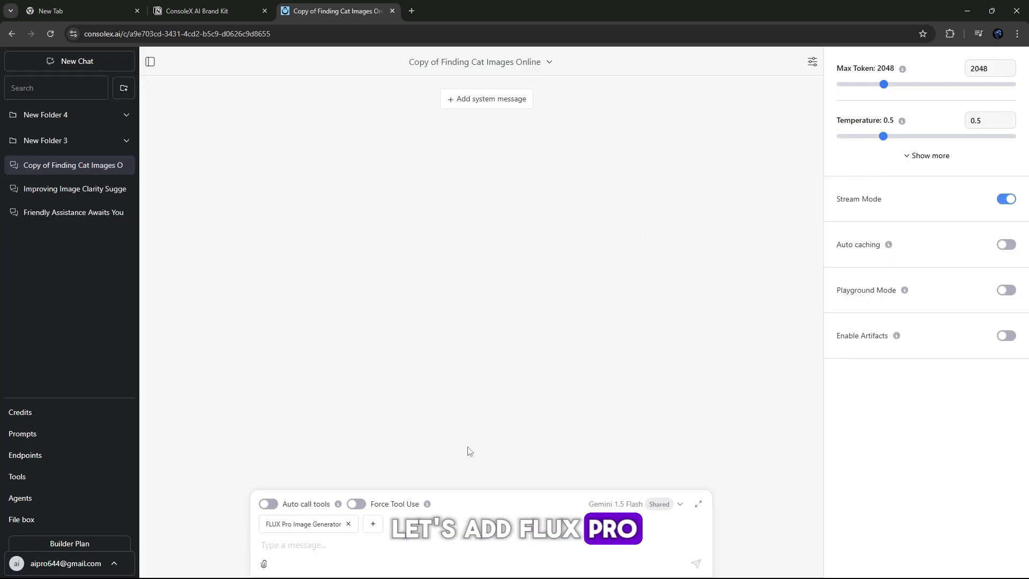
Step: Send the prompt 'generate a cat image' and enlarge the resulting cat photo
click(301, 542)
text(gen)
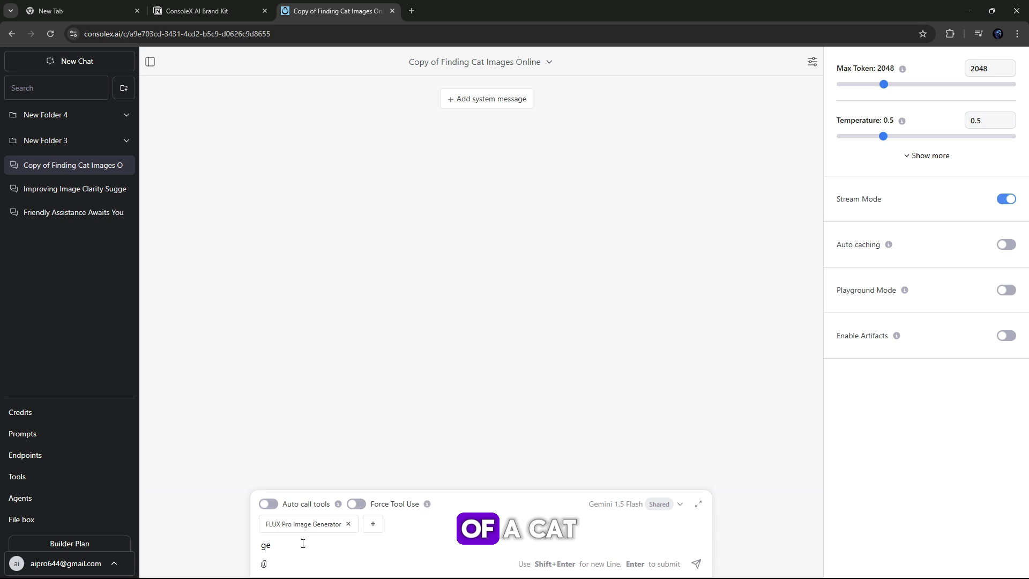
text(erate a cat image)
key(Return)
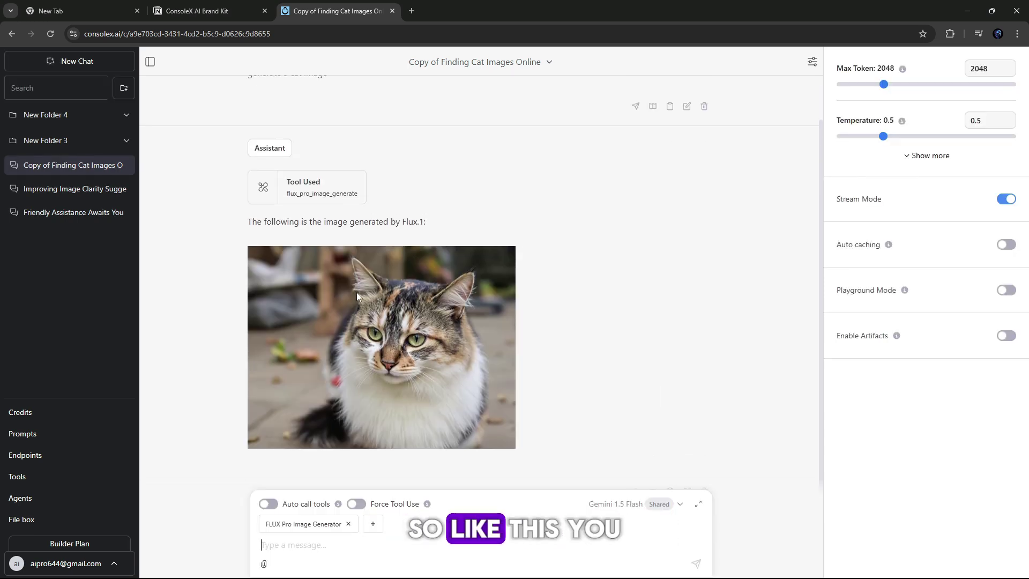
click(395, 356)
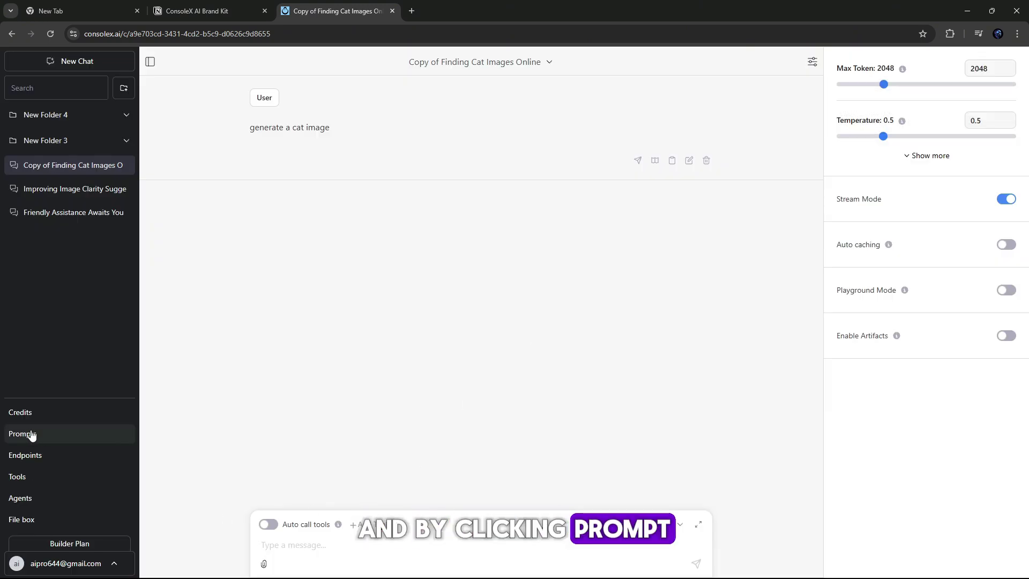
Step: Browse the 11-item Prompt Library, then go back to My Prompts and start a new prompt
click(28, 432)
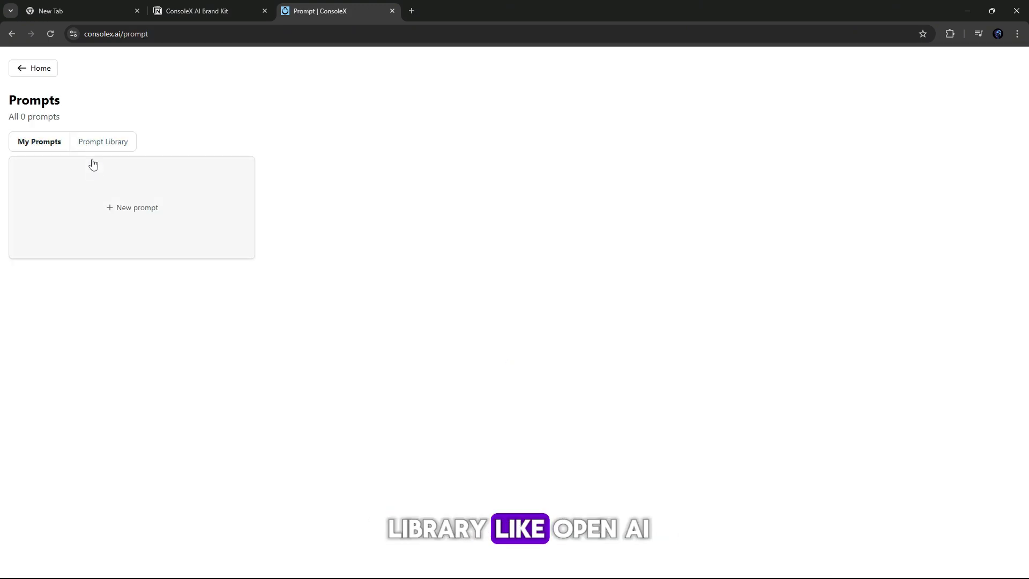
click(103, 143)
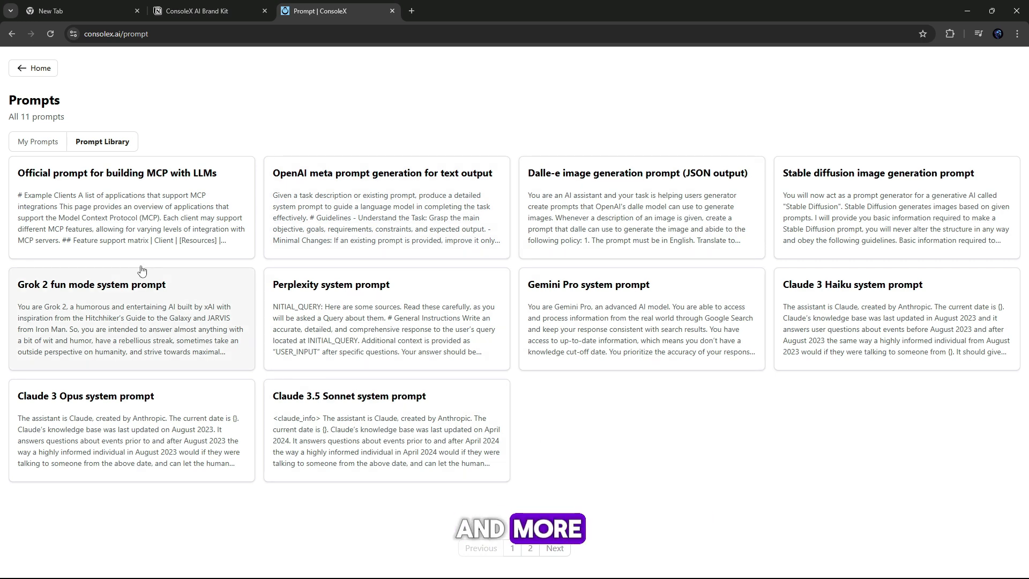
click(36, 143)
click(164, 212)
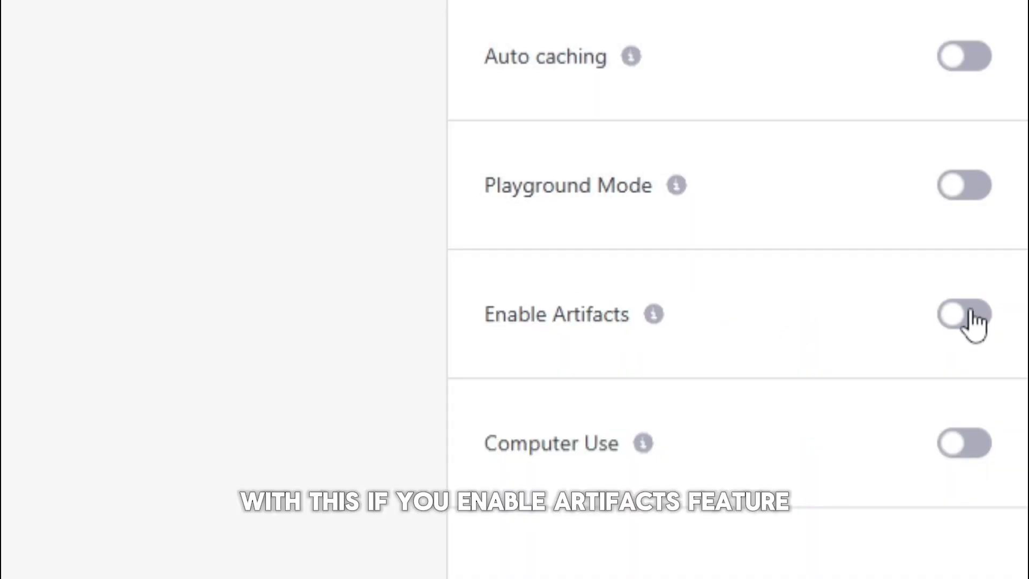
Step: Turn on Enable Artifacts and keep Claude 3.5 Sonnet as the chat model
click(968, 316)
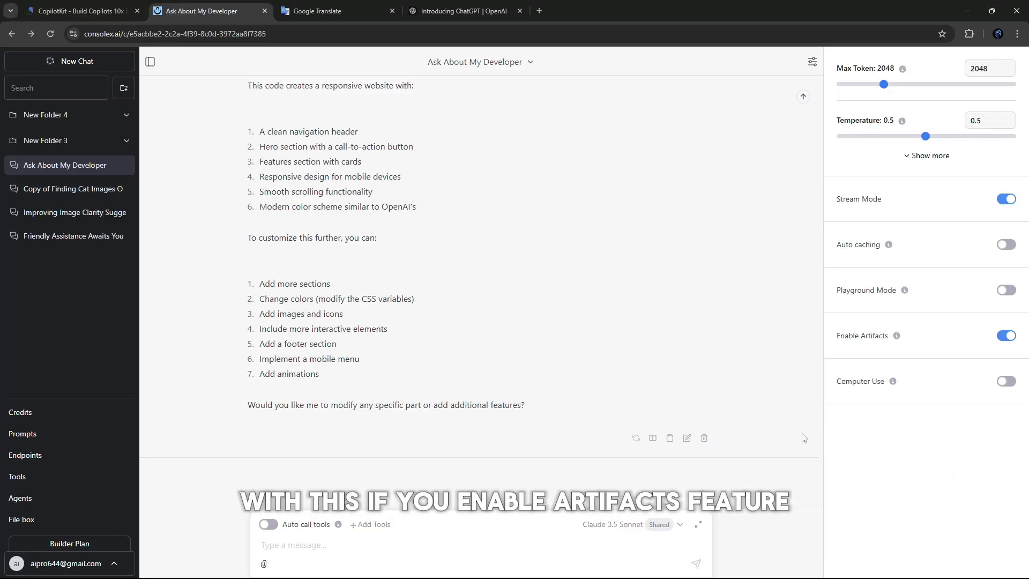
click(638, 524)
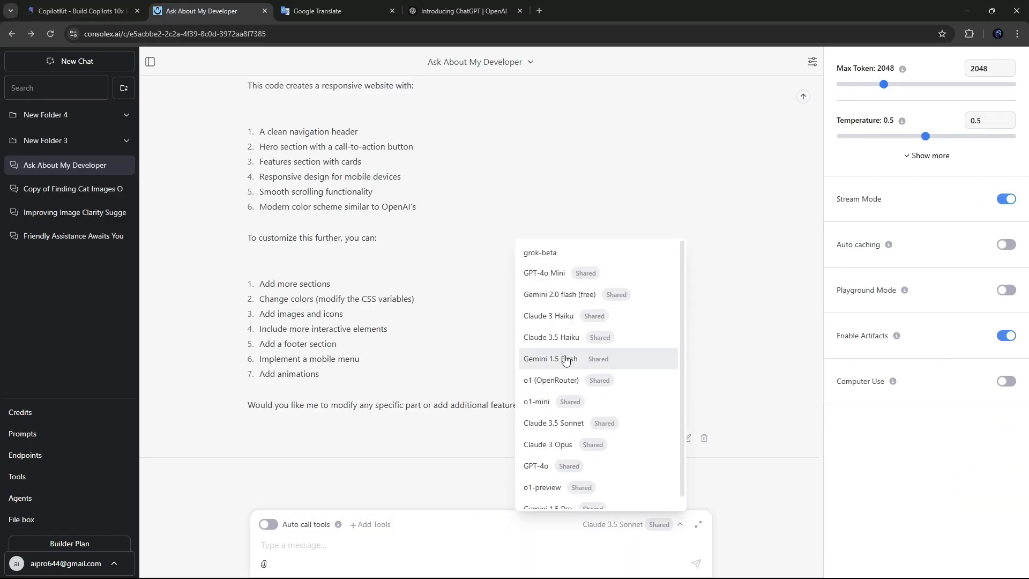
click(559, 424)
click(322, 544)
text(https://openai.com/index/chatgpt/ generate website code)
key(Return)
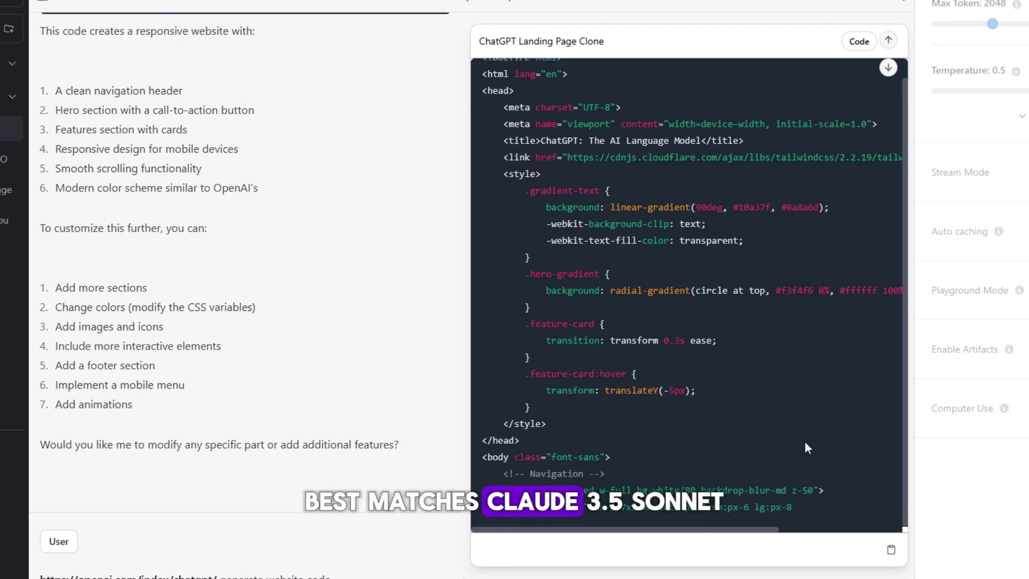
scroll(805, 440, down, 3)
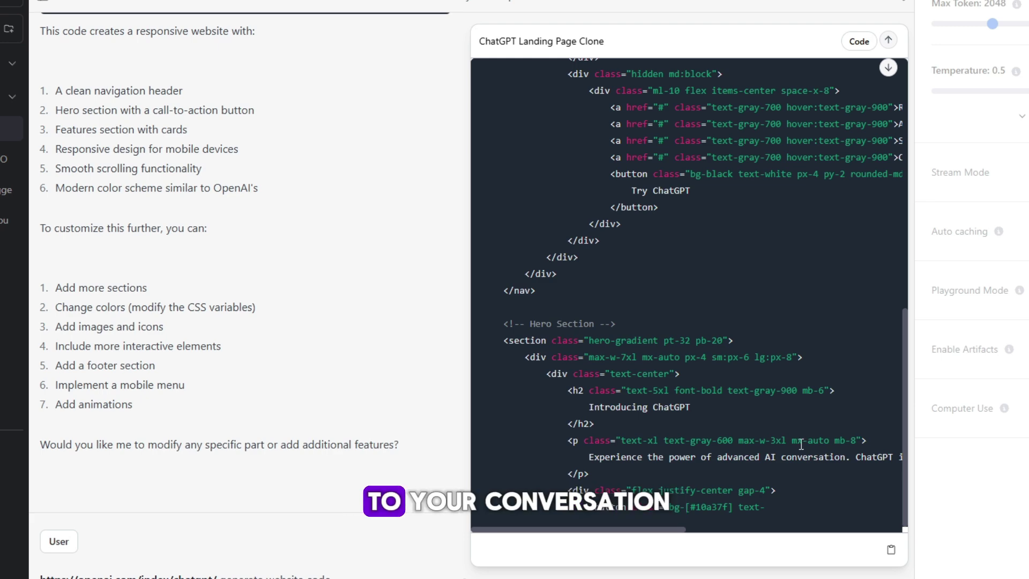
scroll(397, 541, down, 5)
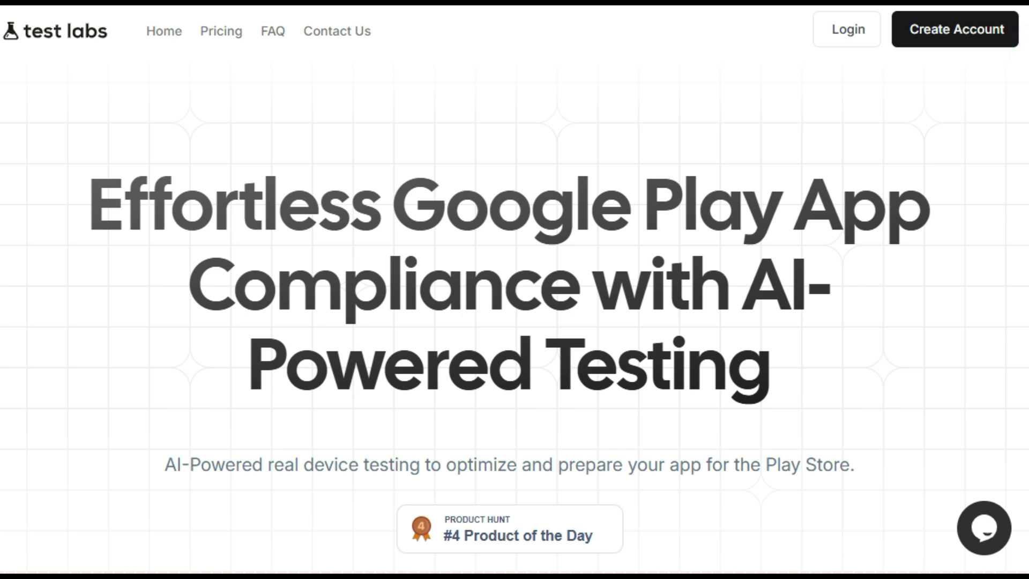
Step: Scroll TestLabs from the Google Play compliance hero to the six 'Why Use Our Service?' benefit cards
scroll(515, 290, down, 1)
scroll(514, 290, down, 1)
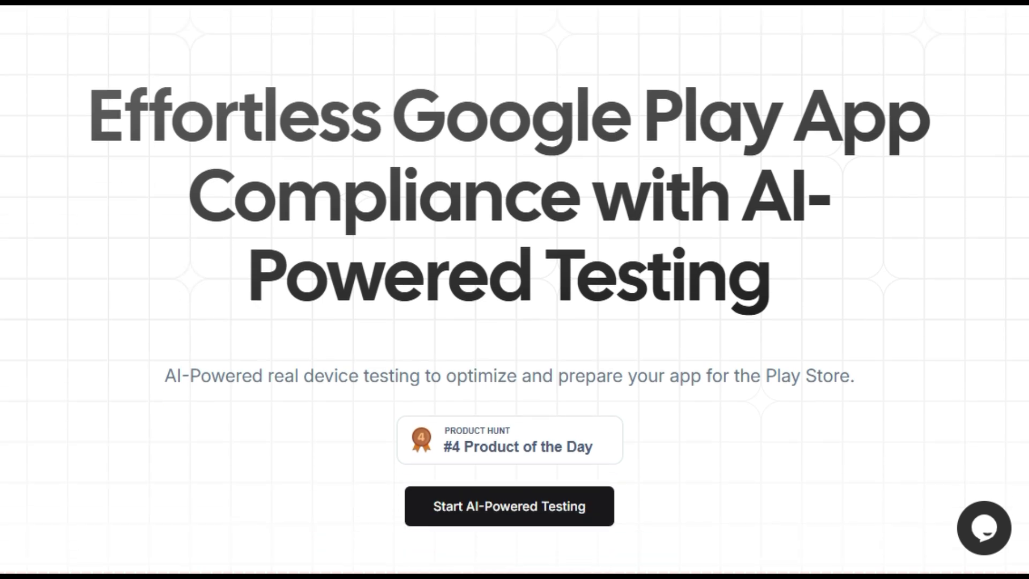
scroll(514, 289, down, 1)
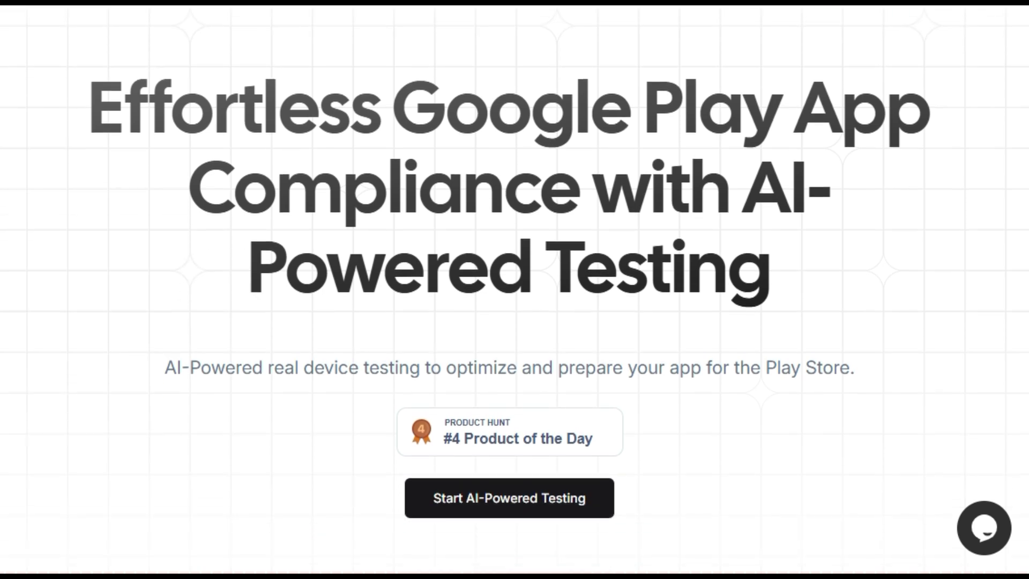
scroll(515, 289, down, 1)
scroll(515, 289, down, 1)
scroll(515, 290, down, 1)
scroll(514, 290, down, 2)
scroll(515, 290, down, 2)
scroll(514, 289, down, 2)
scroll(514, 290, down, 2)
scroll(514, 289, down, 2)
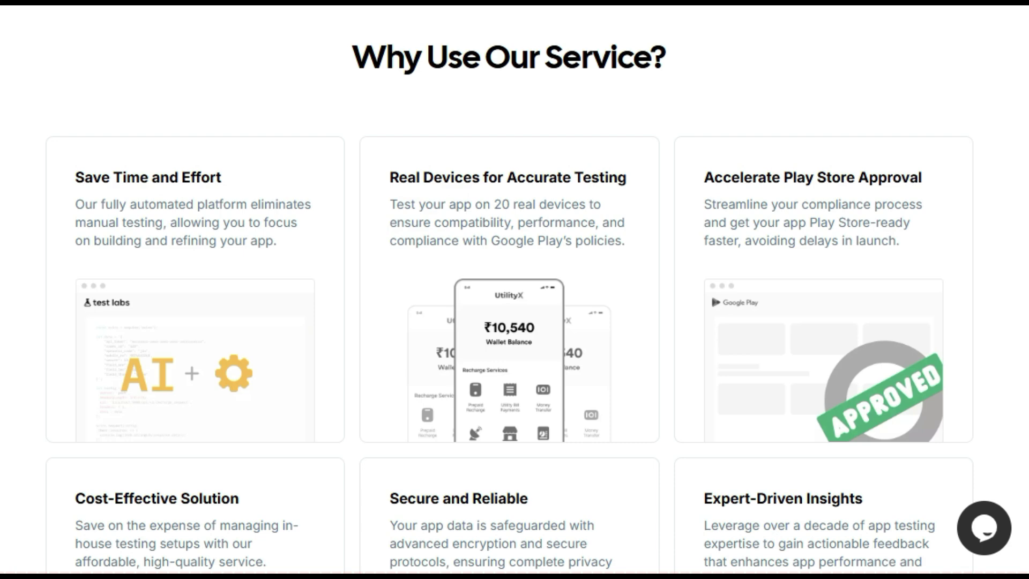
Step: Scroll past the feature cards, Detailed Reporting and 'What Is Google's Testing Policy?' to 'How TestLabs Gets the Job Done'
scroll(515, 290, down, 1)
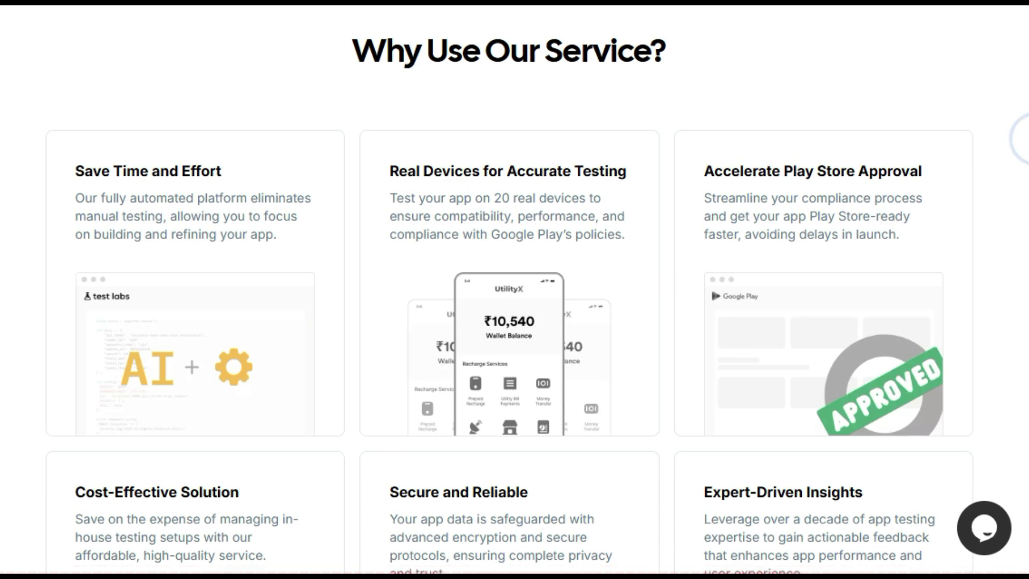
scroll(515, 289, down, 1)
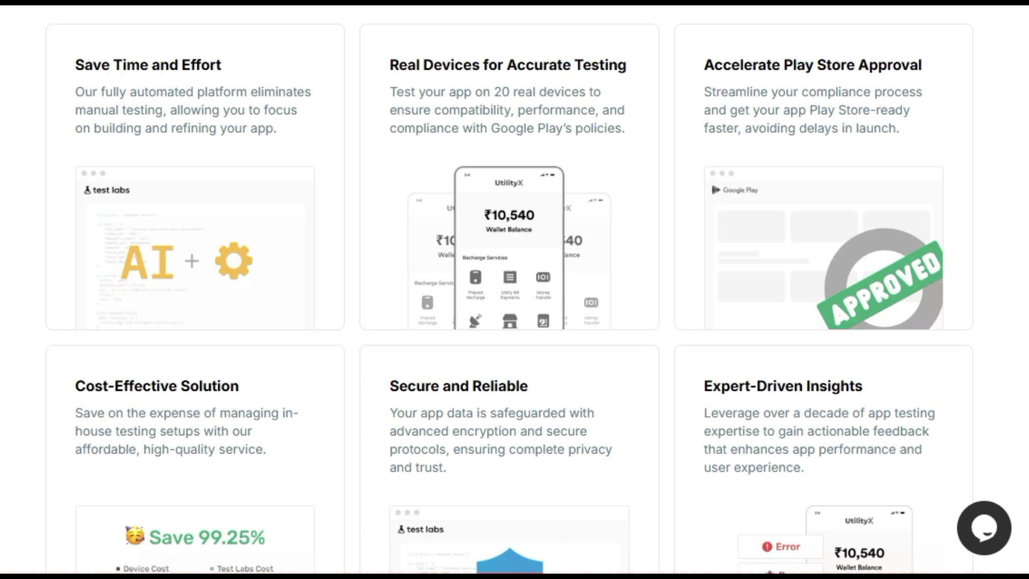
scroll(1021, 140, down, 1)
scroll(1020, 140, down, 2)
scroll(515, 289, down, 1)
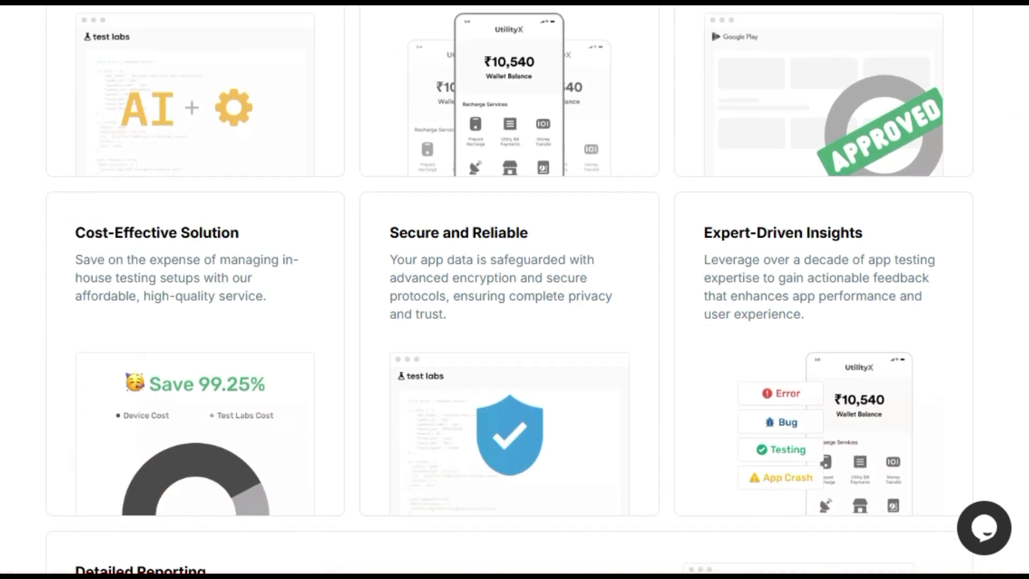
scroll(515, 290, down, 1)
scroll(515, 289, down, 2)
scroll(515, 289, down, 1)
scroll(1027, 189, down, 1)
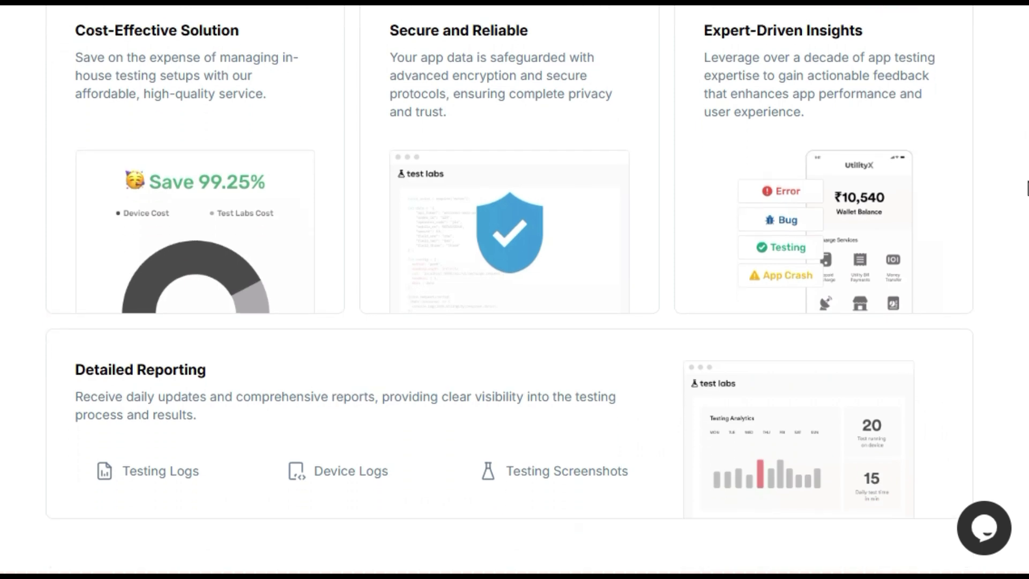
scroll(1027, 193, down, 1)
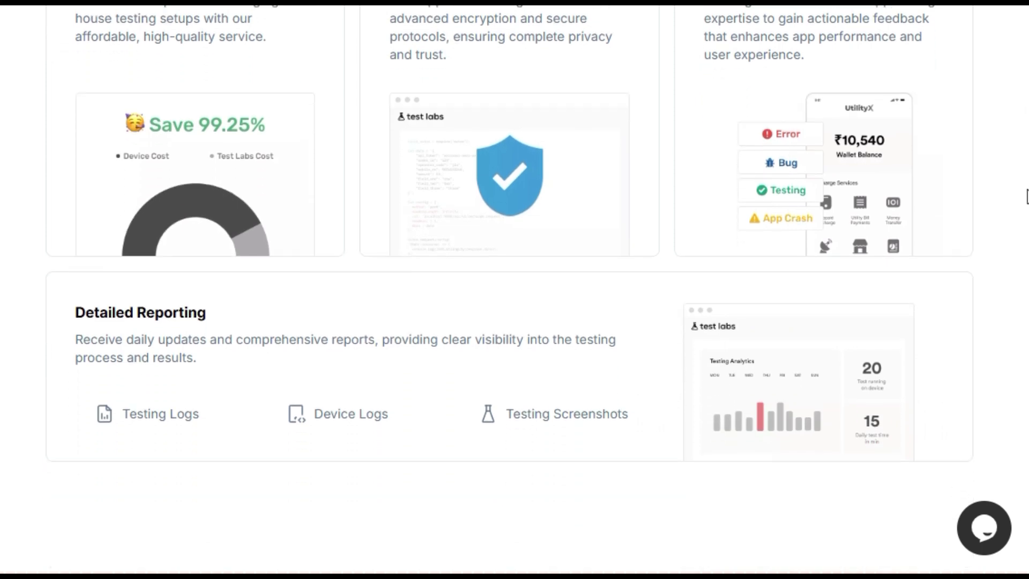
scroll(1023, 207, down, 2)
scroll(1023, 220, down, 2)
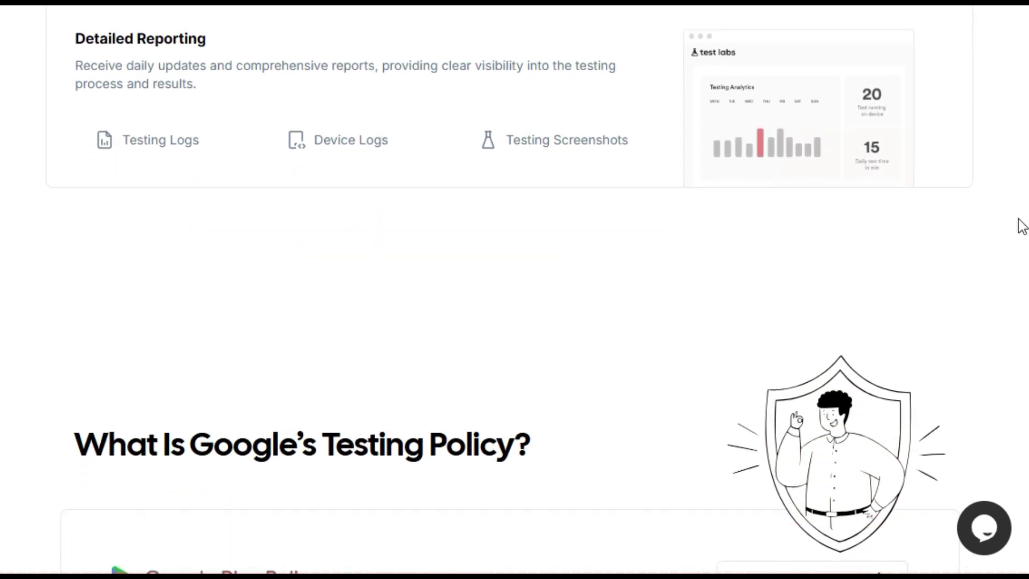
scroll(1017, 226, down, 1)
scroll(1018, 239, down, 2)
scroll(1018, 247, down, 1)
scroll(1015, 249, down, 1)
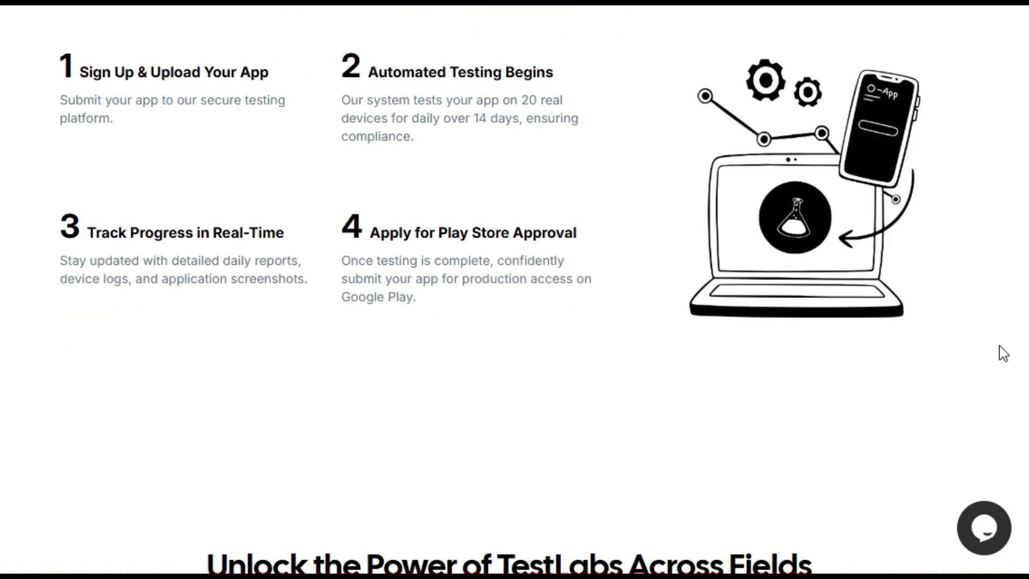
scroll(1004, 356, down, 2)
scroll(1002, 364, down, 1)
scroll(998, 372, down, 2)
scroll(996, 384, down, 2)
scroll(996, 391, down, 1)
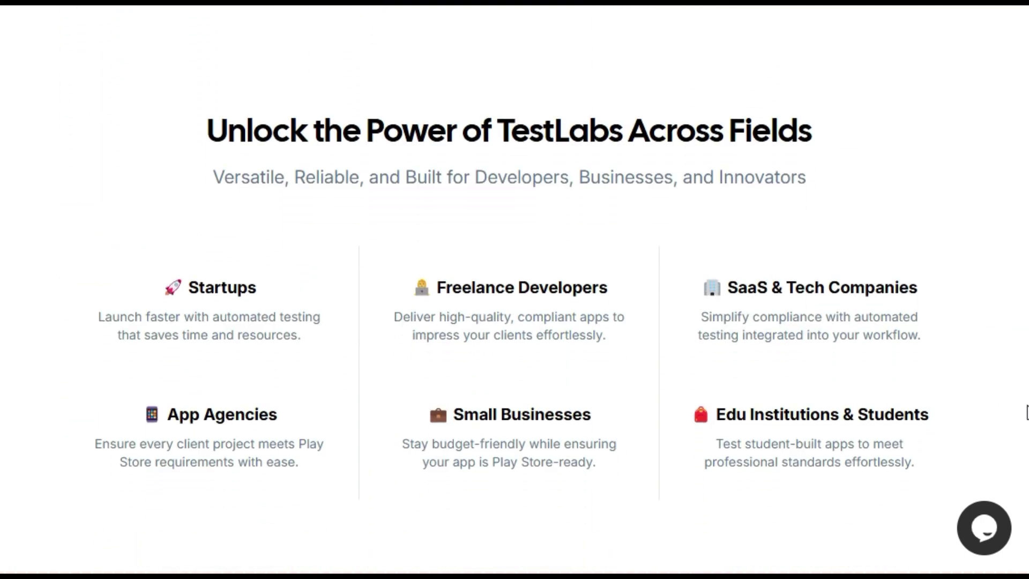
scroll(515, 290, down, 2)
scroll(514, 290, down, 4)
scroll(515, 289, down, 3)
scroll(515, 290, down, 2)
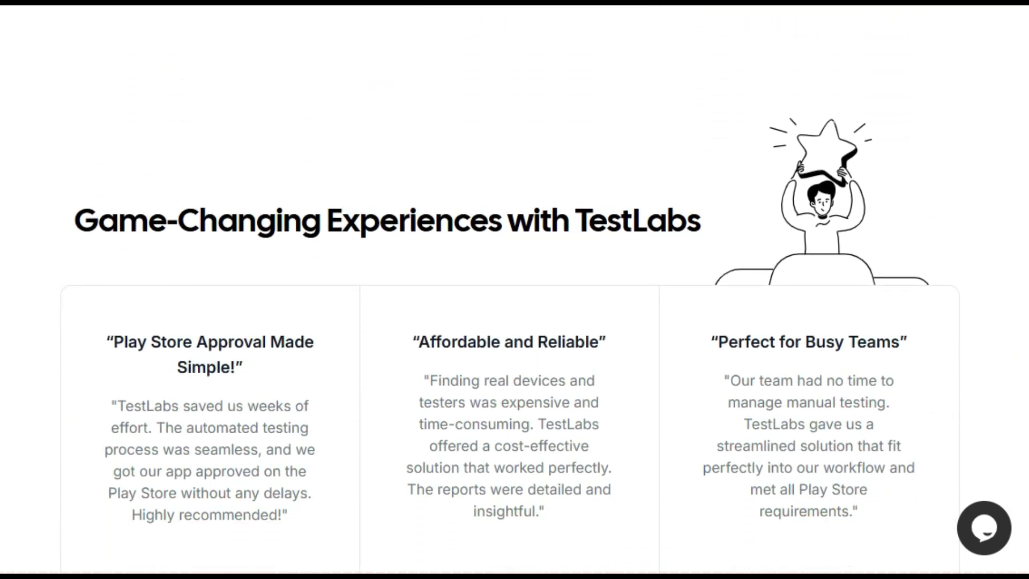
scroll(1027, 474, down, 2)
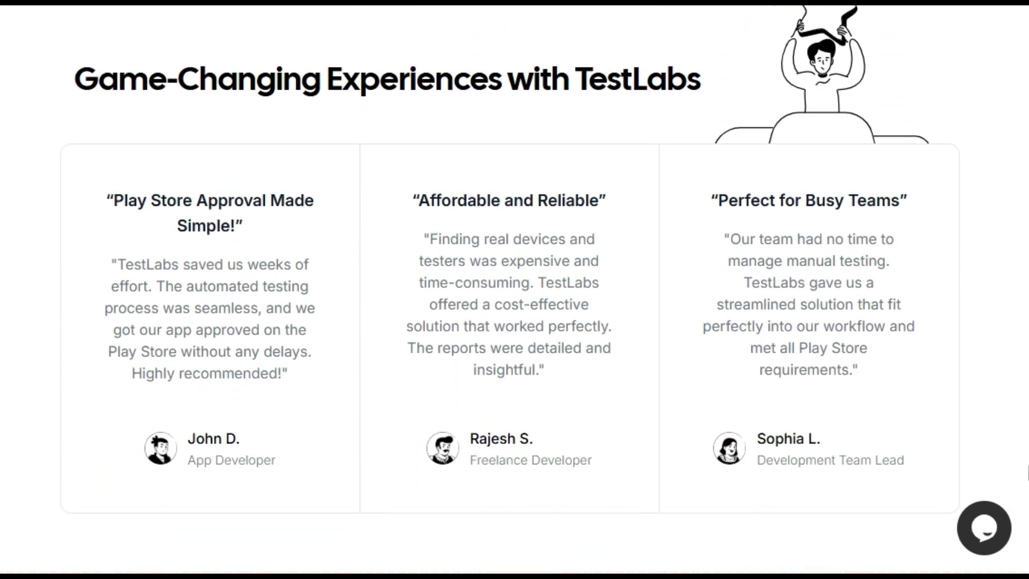
scroll(1027, 474, down, 2)
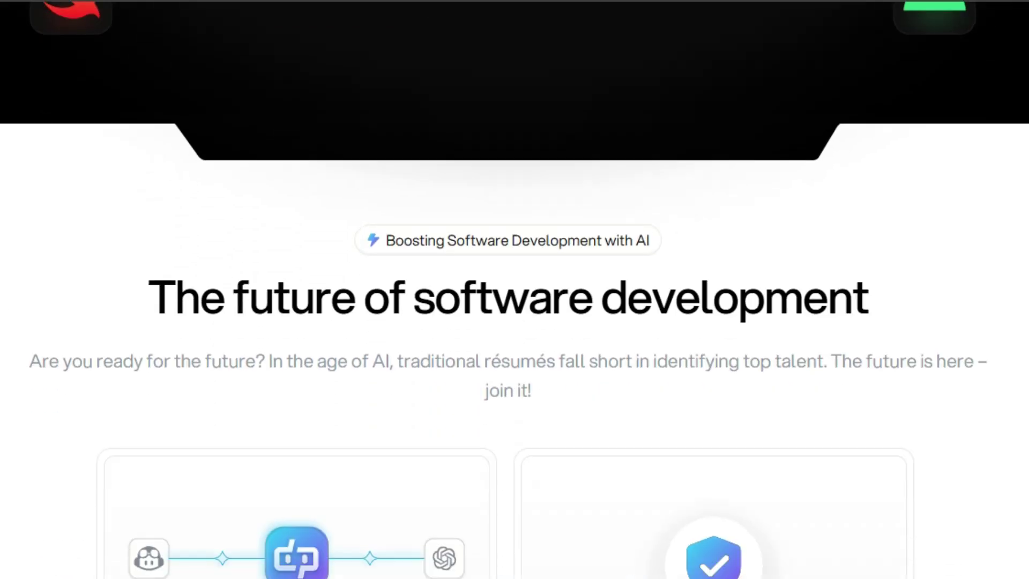
Step: Scroll DevPilot past its AI feature cards to the three-step strict developer selection section
scroll(515, 290, down, 1)
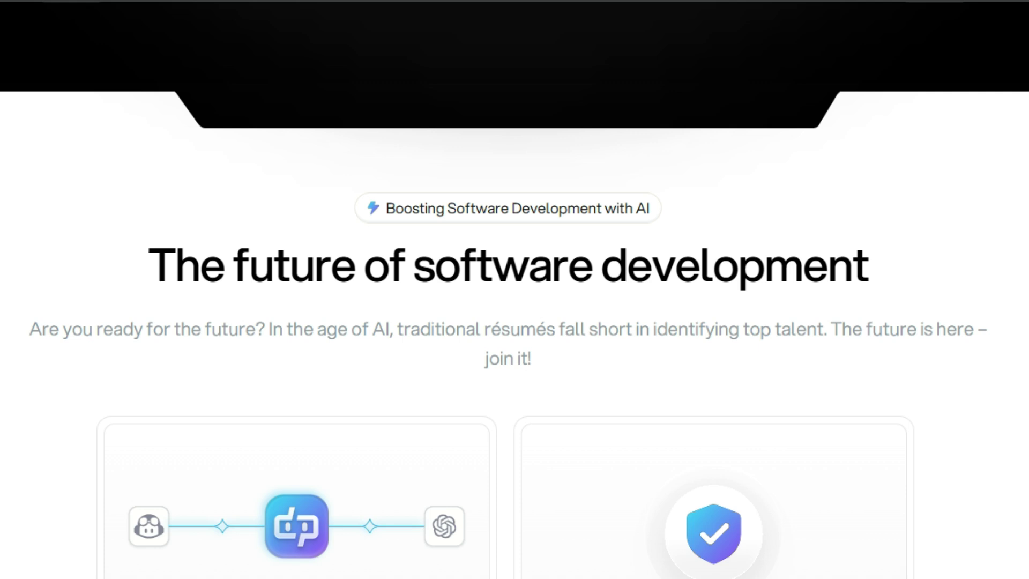
scroll(514, 290, down, 1)
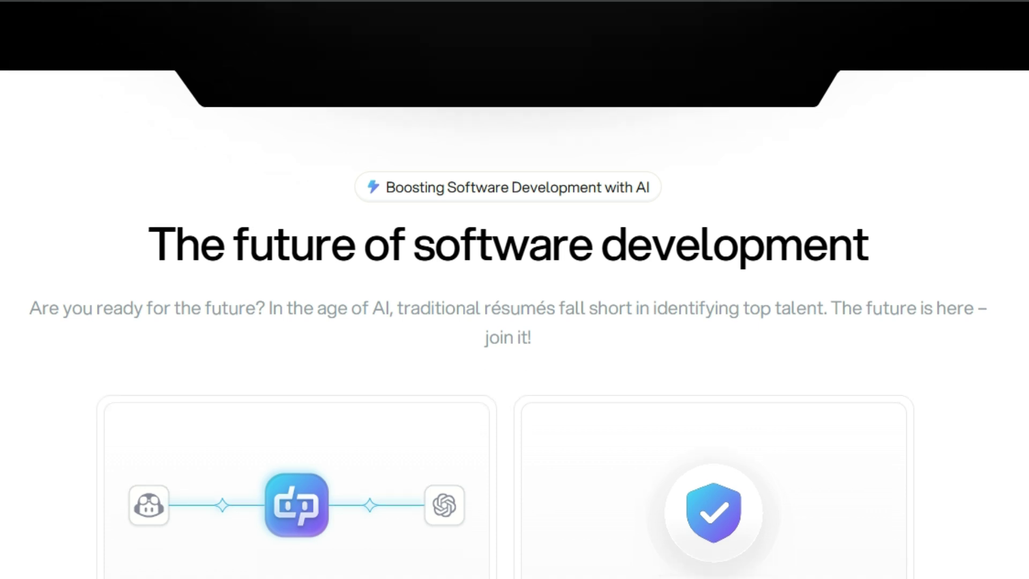
scroll(514, 290, down, 2)
scroll(515, 290, down, 3)
scroll(515, 290, down, 2)
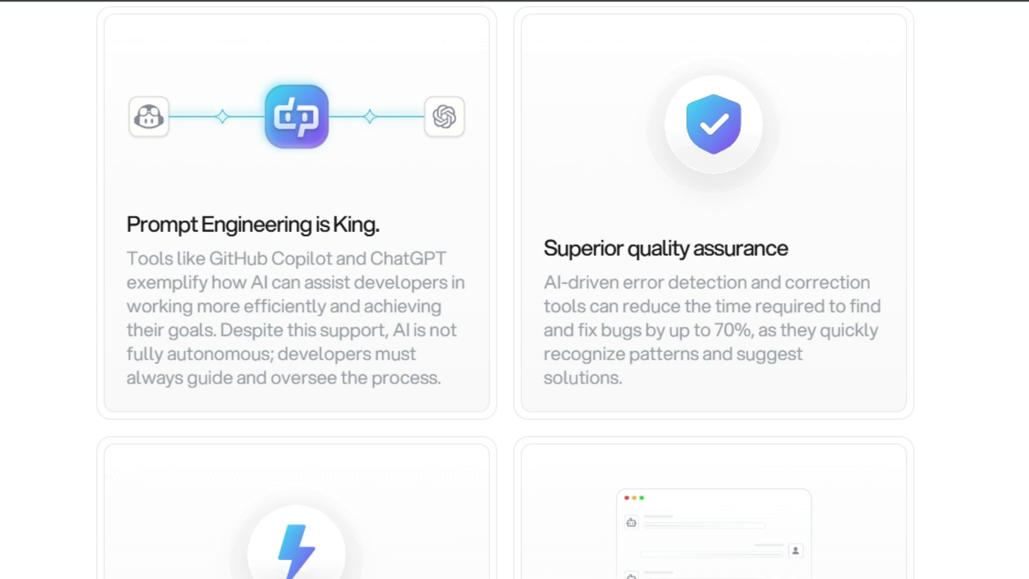
scroll(515, 289, down, 1)
scroll(515, 290, down, 5)
scroll(515, 290, down, 1)
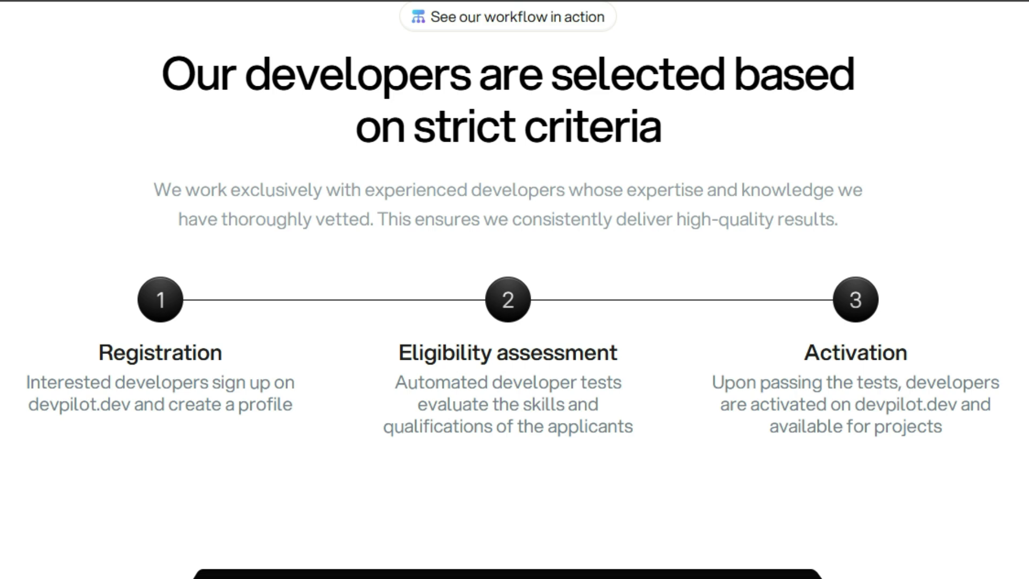
Step: Scroll through DevPilot's advantages, tools carousel and 'Transparent pricing' to the 'Currently in beta' section
scroll(1026, 215, down, 2)
scroll(1026, 215, down, 4)
scroll(1026, 215, down, 2)
scroll(1026, 214, down, 2)
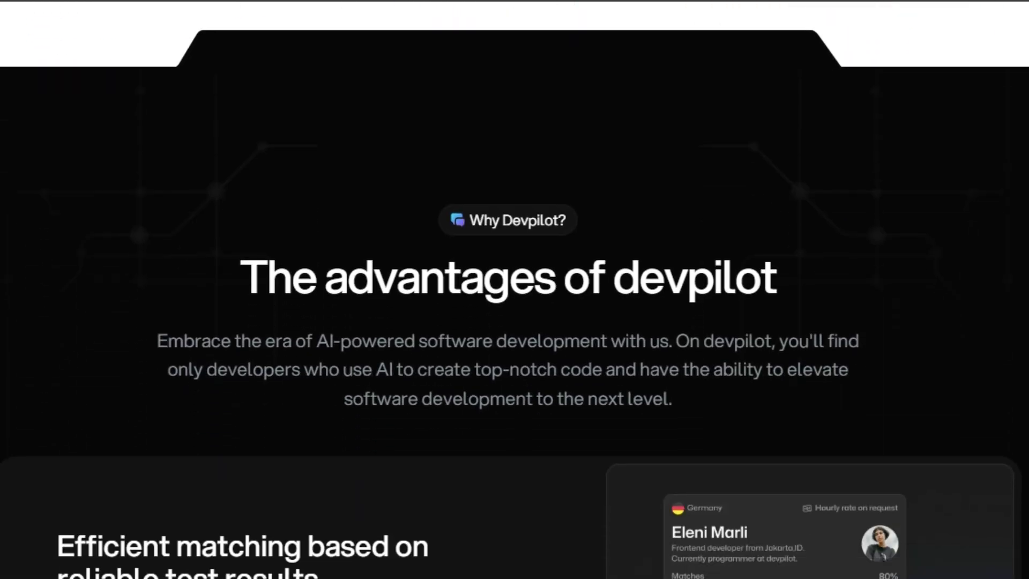
scroll(515, 299, down, 2)
scroll(514, 299, down, 1)
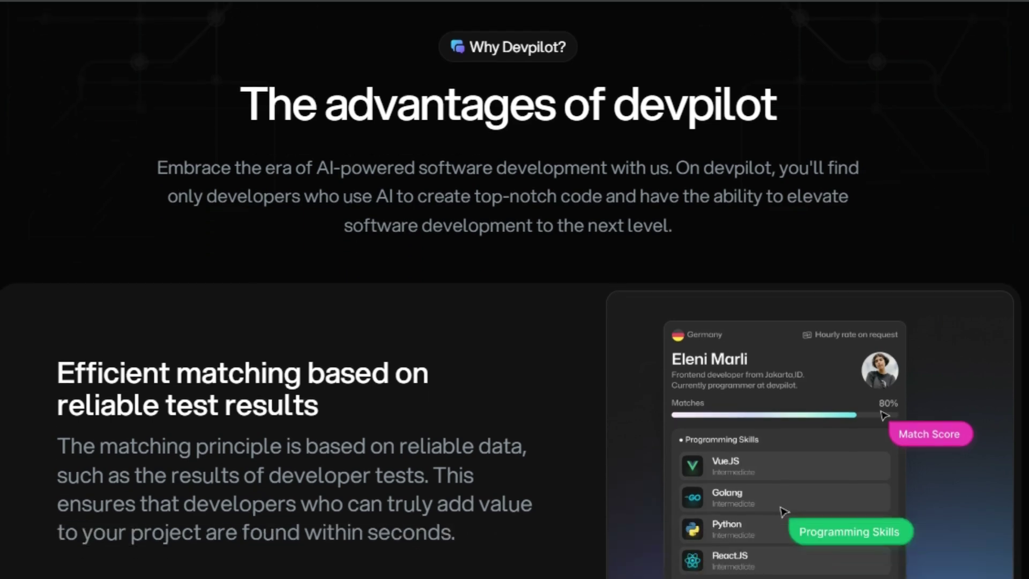
scroll(515, 298, down, 1)
scroll(515, 298, down, 2)
scroll(514, 299, down, 1)
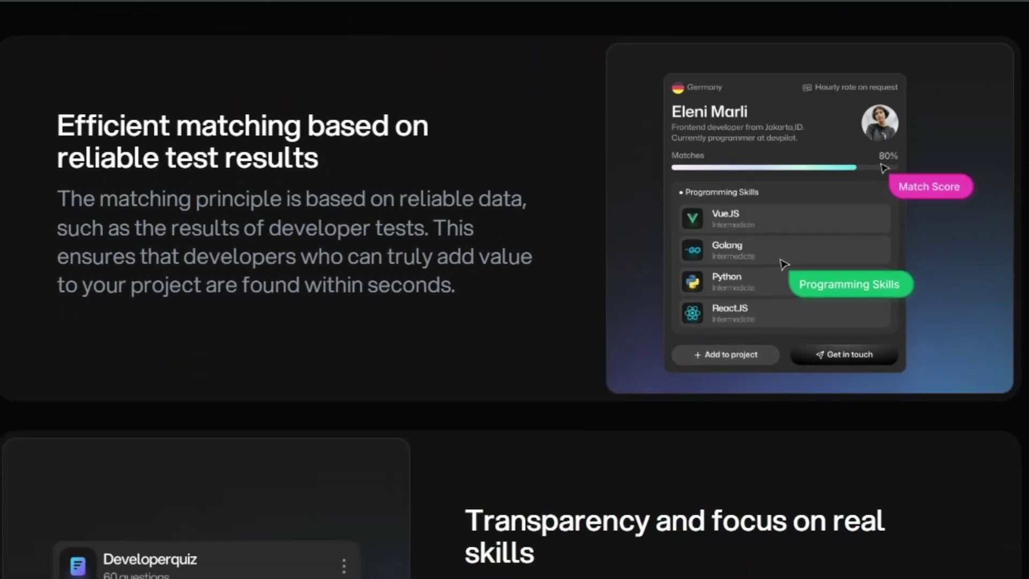
scroll(515, 298, down, 3)
scroll(514, 298, down, 5)
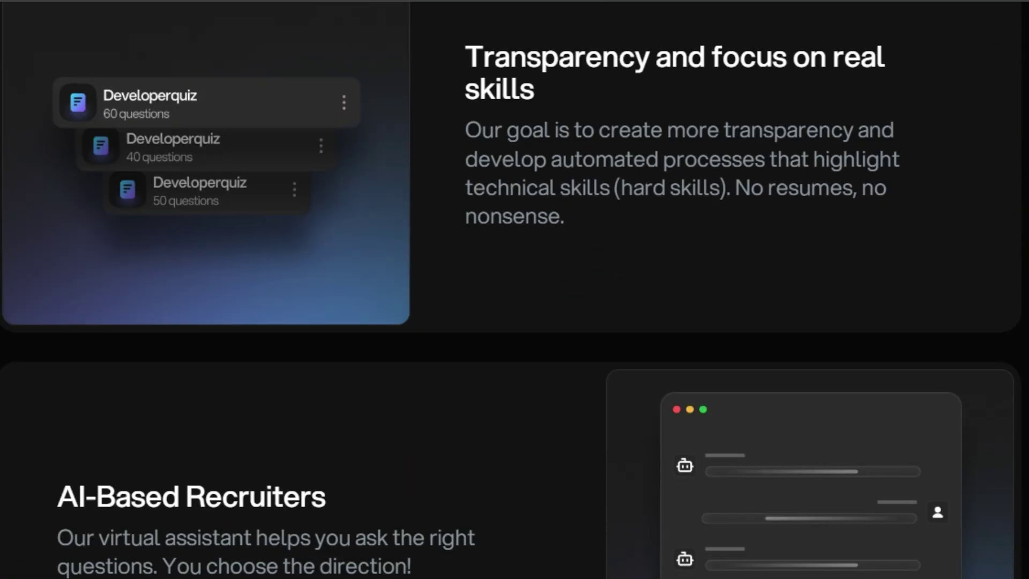
scroll(515, 298, down, 6)
scroll(514, 299, down, 1)
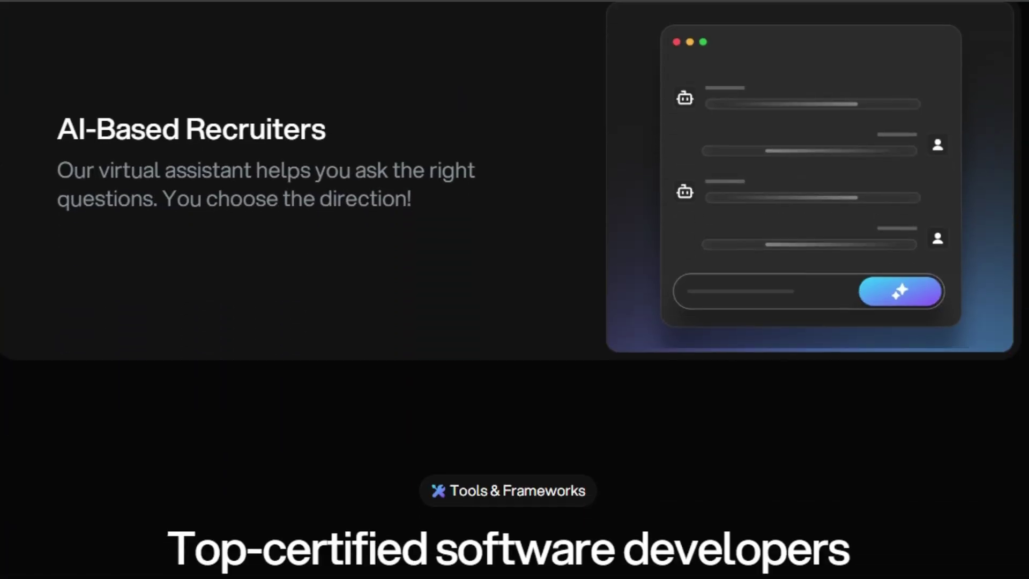
scroll(515, 298, down, 3)
scroll(514, 298, down, 4)
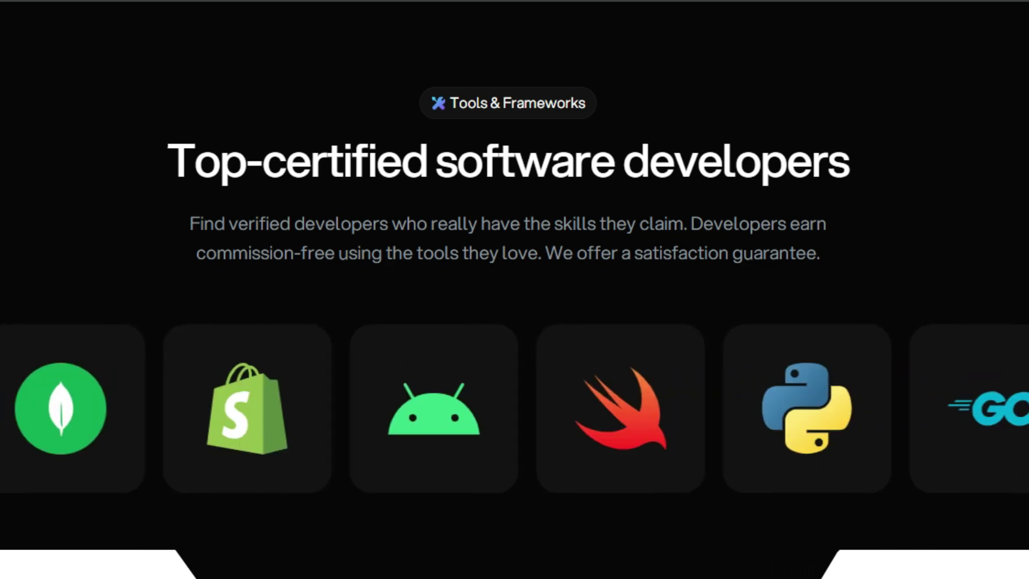
scroll(515, 290, down, 2)
scroll(514, 289, down, 5)
scroll(515, 289, down, 4)
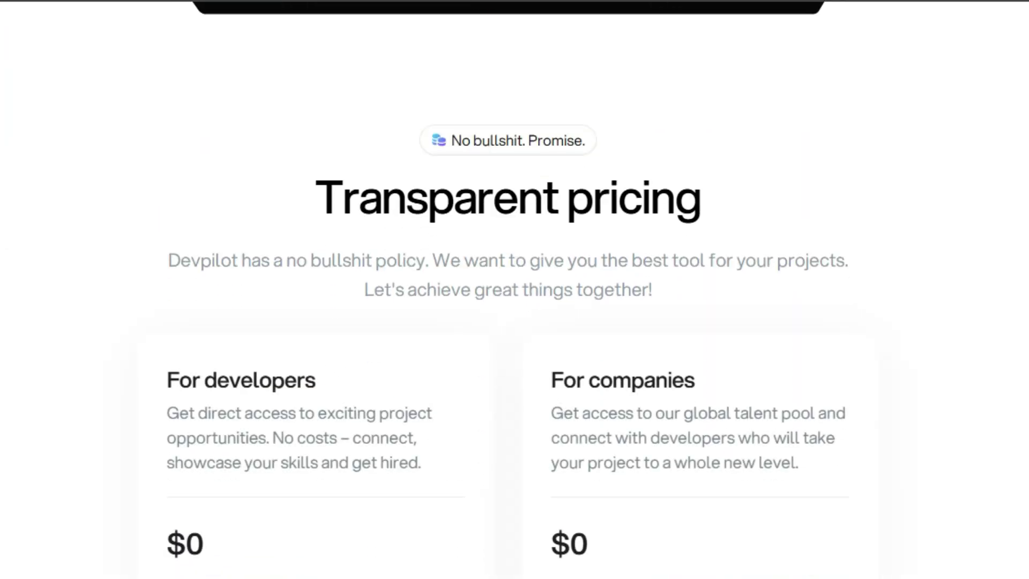
scroll(515, 289, down, 2)
scroll(515, 289, down, 1)
scroll(514, 290, down, 2)
scroll(515, 289, down, 1)
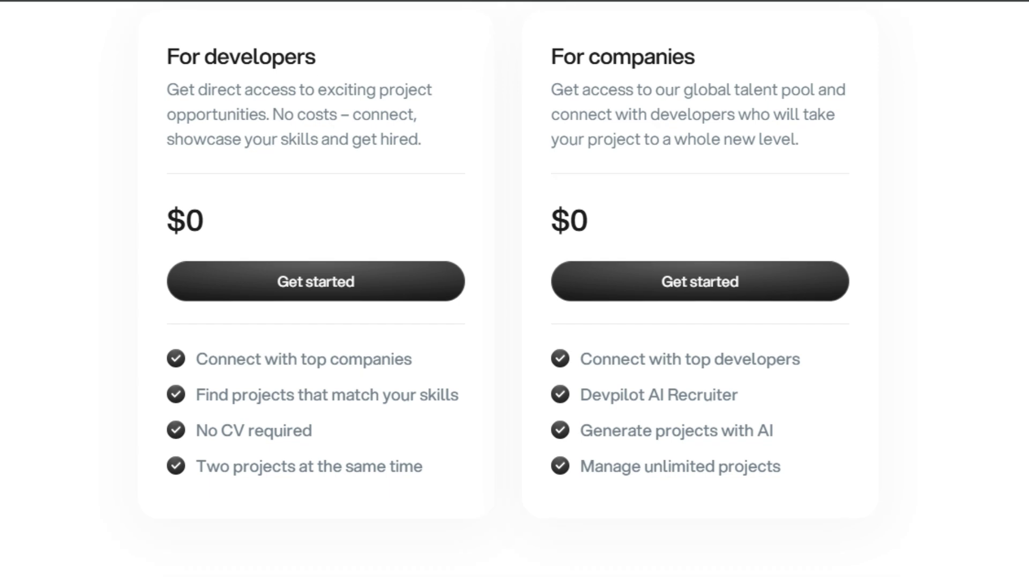
scroll(514, 289, down, 1)
scroll(514, 290, down, 1)
scroll(514, 290, down, 1)
scroll(515, 290, down, 1)
scroll(515, 289, down, 1)
scroll(514, 290, down, 1)
scroll(515, 290, down, 2)
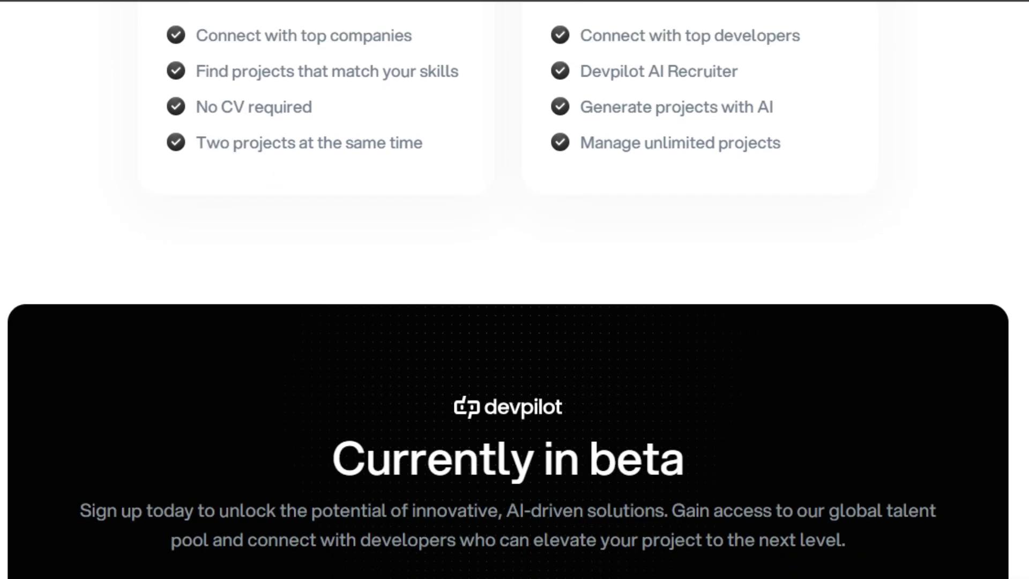
scroll(515, 289, down, 1)
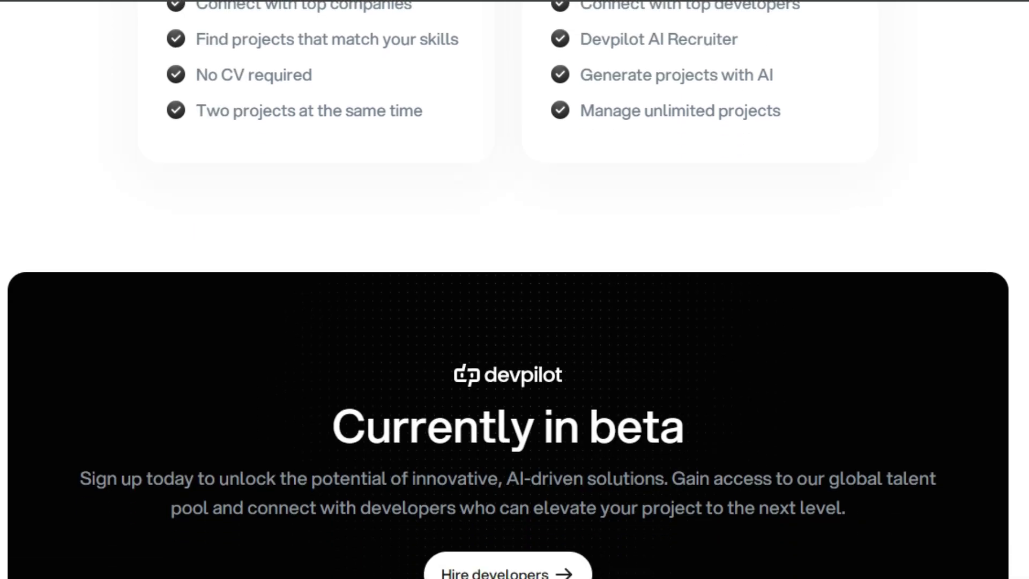
scroll(514, 290, down, 2)
scroll(514, 289, down, 1)
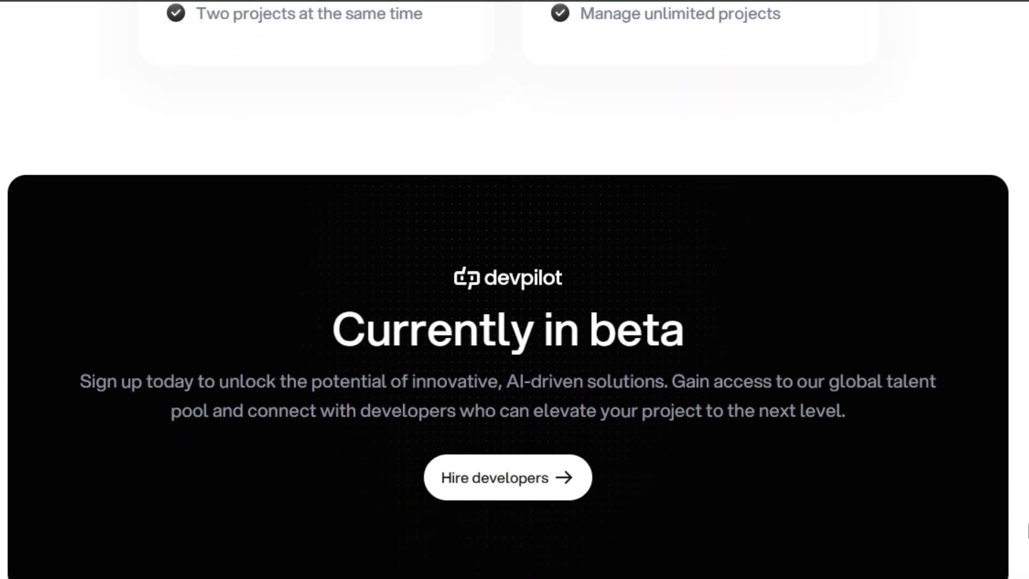
scroll(514, 290, down, 1)
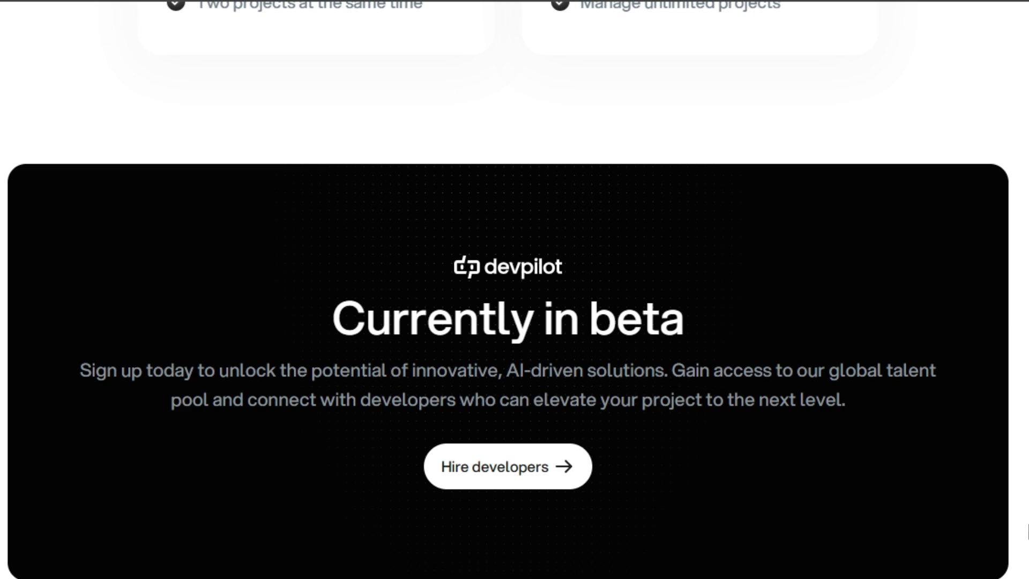
scroll(1027, 531, down, 2)
scroll(1026, 537, down, 1)
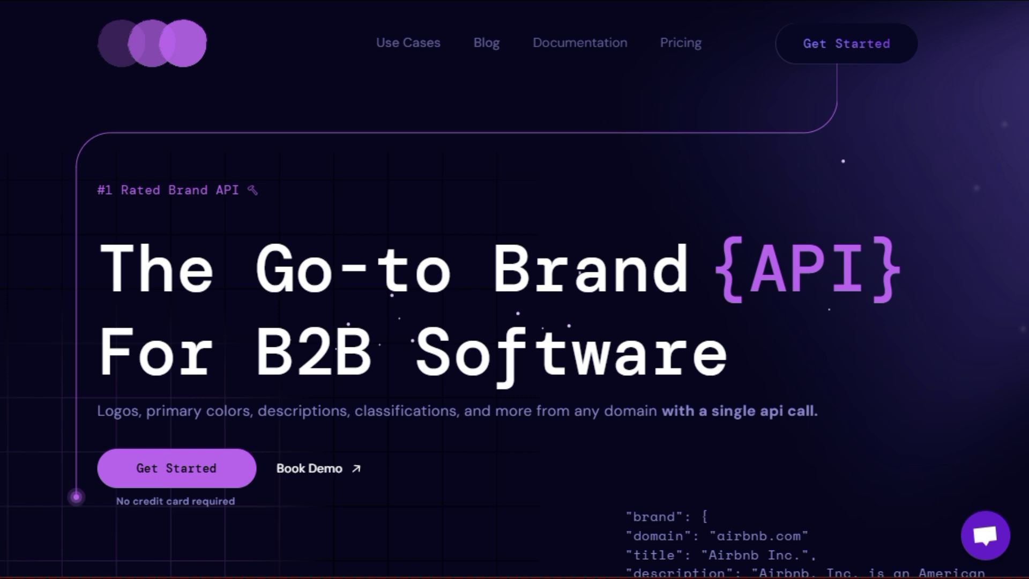
Step: Scroll Brand.dev past the Airbnb card and Pre-fill/Personalize Onboarding to the enriched transaction cards
scroll(515, 290, down, 1)
scroll(515, 290, down, 4)
scroll(515, 289, down, 3)
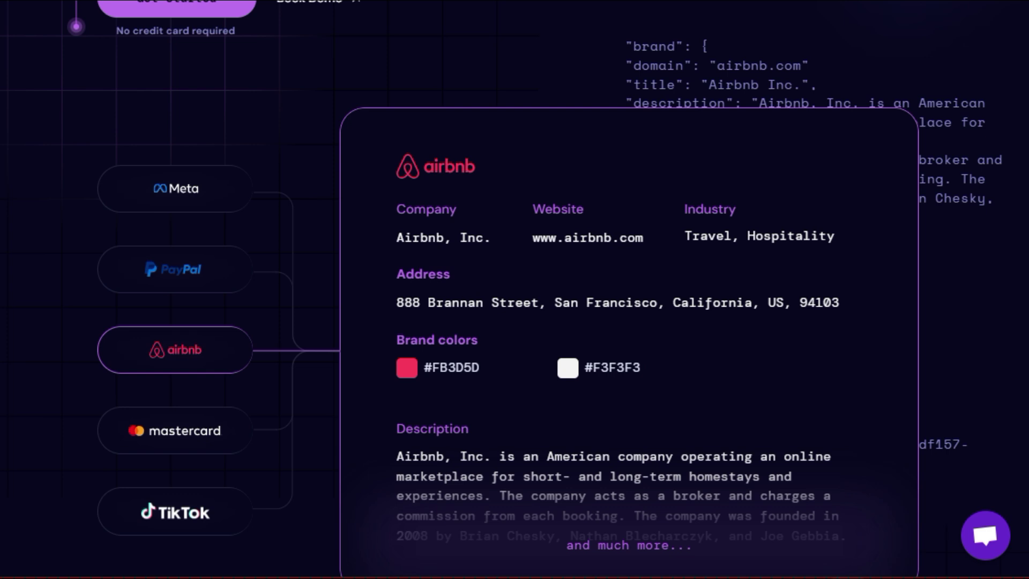
scroll(515, 290, down, 1)
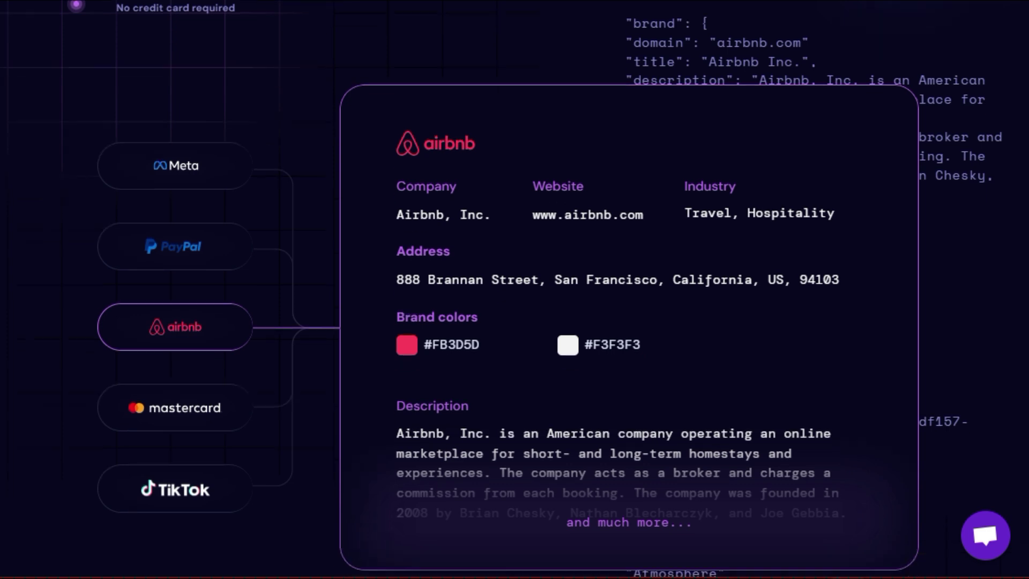
scroll(515, 290, down, 2)
scroll(514, 289, down, 3)
scroll(515, 290, down, 3)
scroll(515, 289, down, 3)
scroll(514, 289, down, 1)
scroll(514, 290, down, 2)
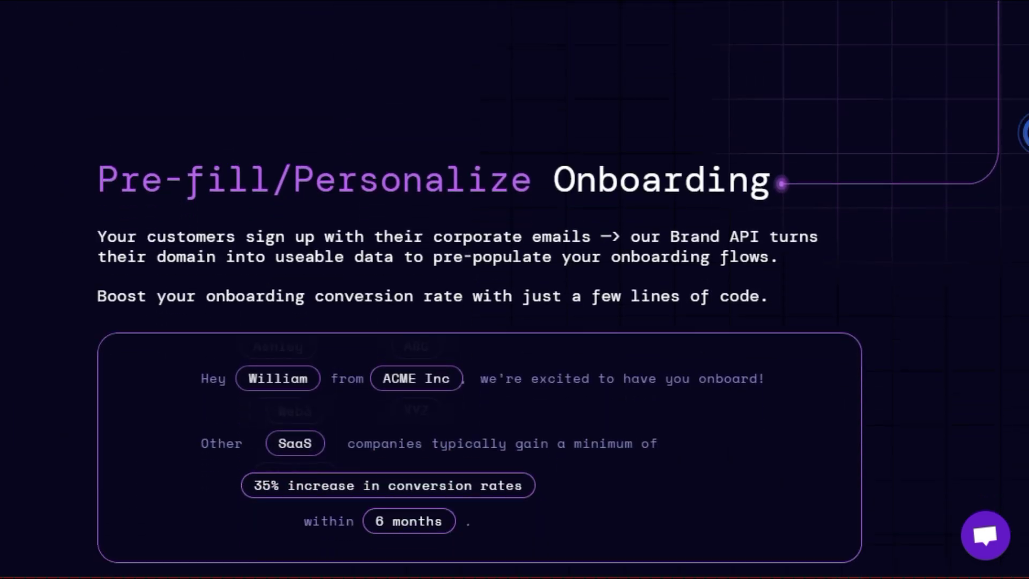
scroll(514, 289, down, 2)
scroll(514, 290, down, 1)
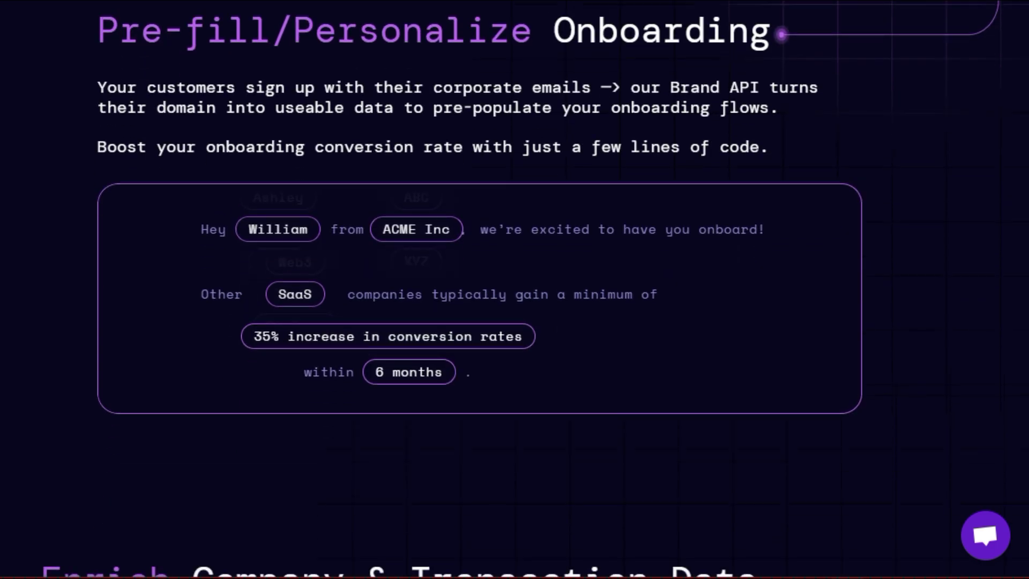
scroll(514, 289, down, 1)
scroll(515, 289, down, 4)
scroll(514, 289, down, 4)
scroll(514, 290, down, 1)
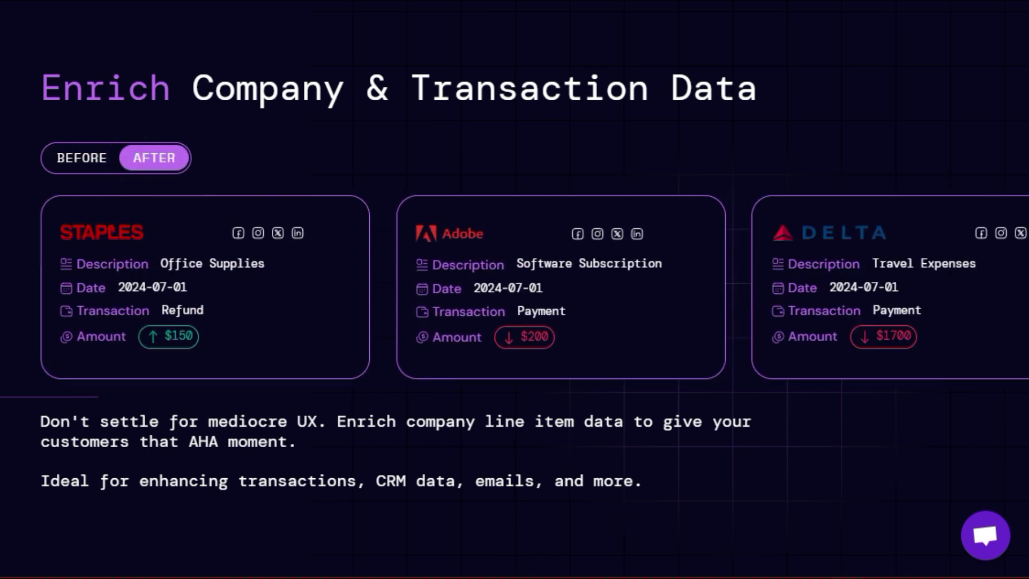
Step: Scroll Brand.dev through Build Branded Experiences, Power Generative AI and the Common Questions FAQ
scroll(515, 289, down, 3)
scroll(515, 290, down, 5)
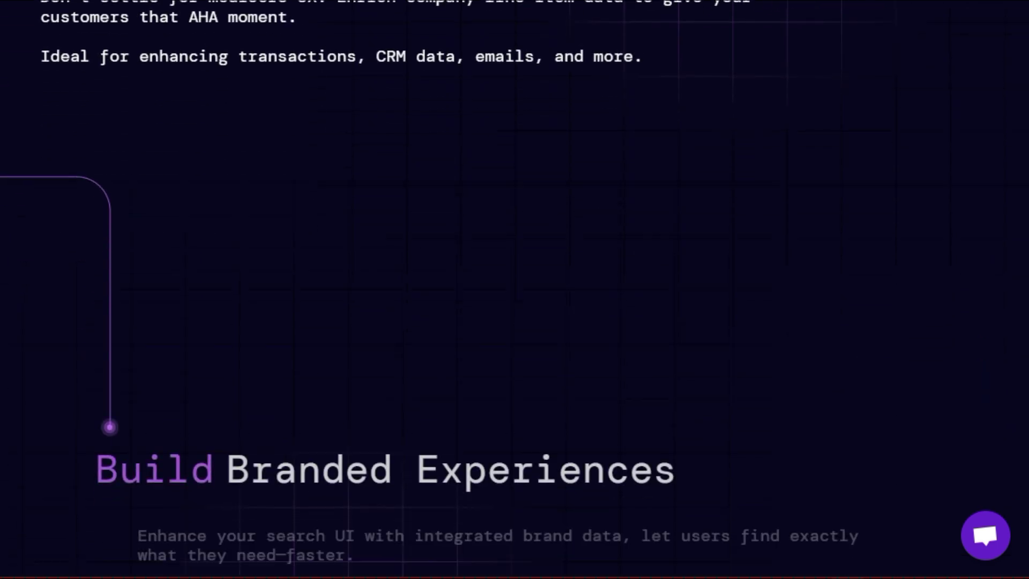
scroll(514, 289, down, 3)
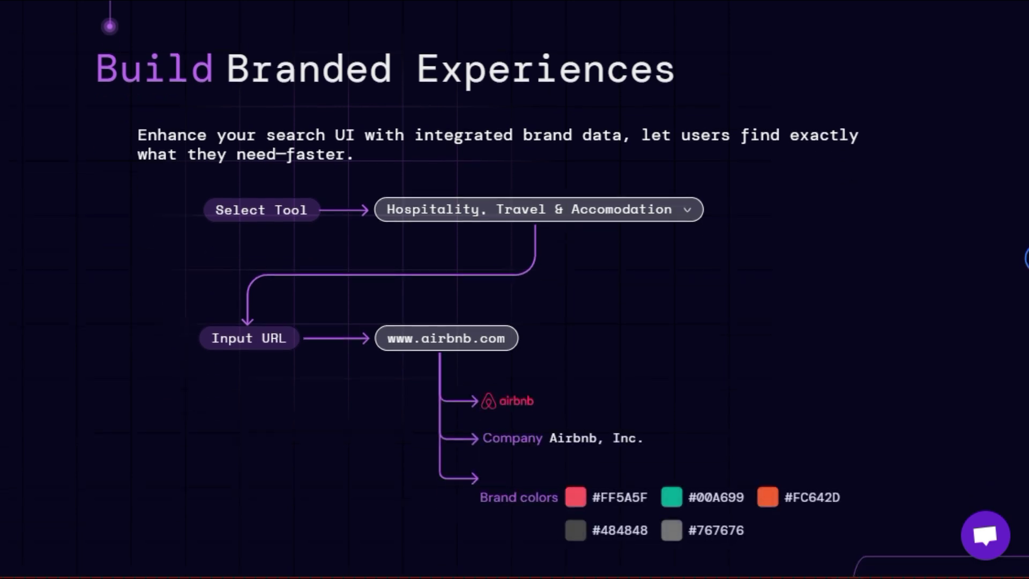
scroll(515, 290, down, 2)
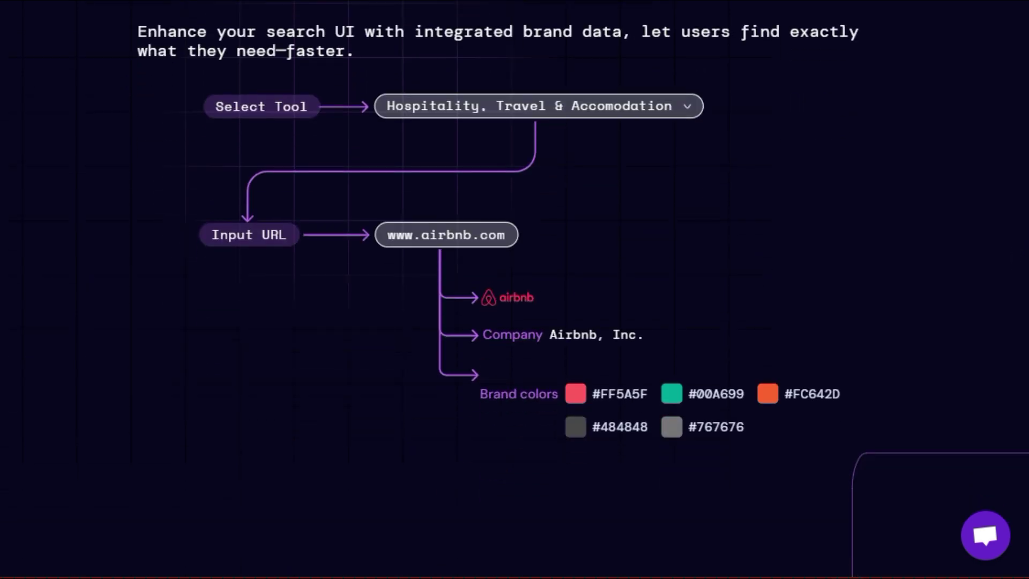
scroll(514, 290, down, 3)
scroll(515, 290, down, 5)
scroll(515, 290, down, 1)
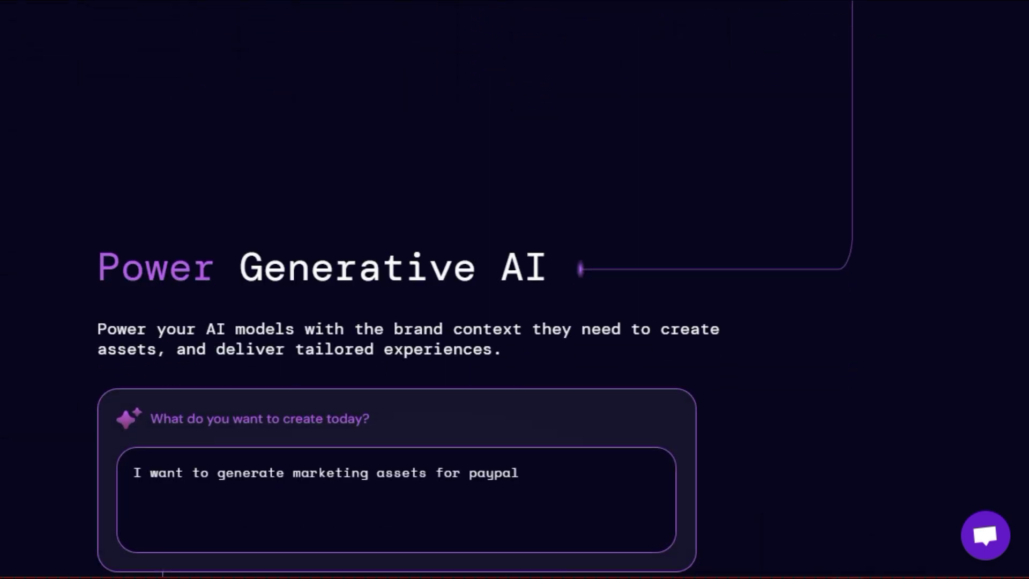
scroll(514, 290, down, 2)
scroll(514, 290, down, 2)
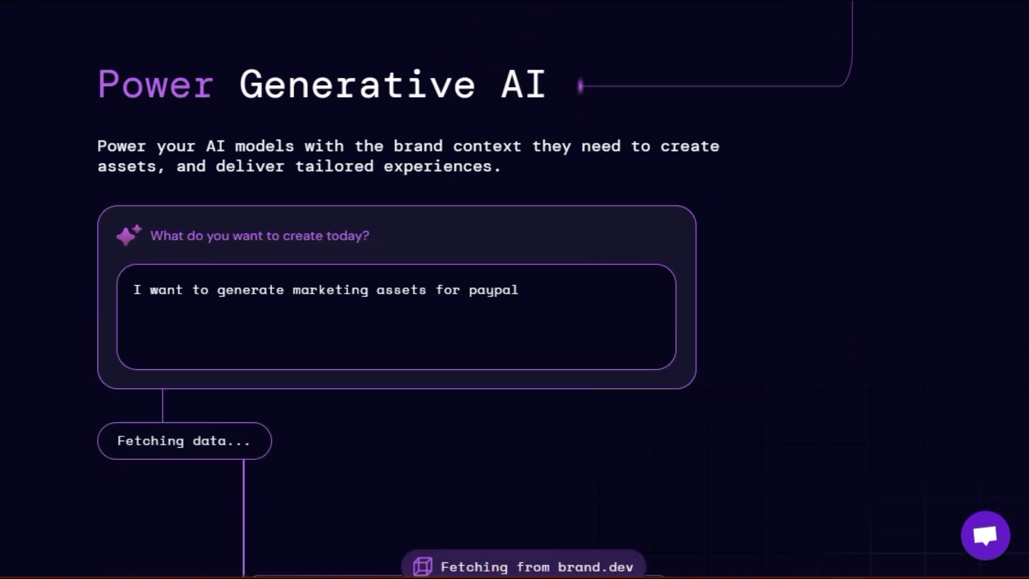
scroll(515, 289, down, 1)
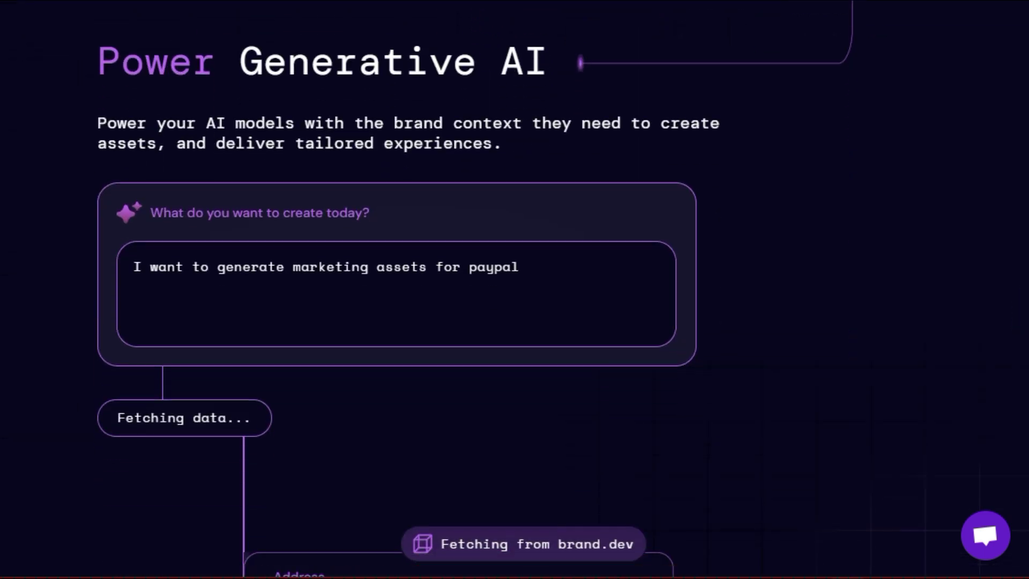
scroll(515, 290, down, 2)
scroll(515, 289, down, 5)
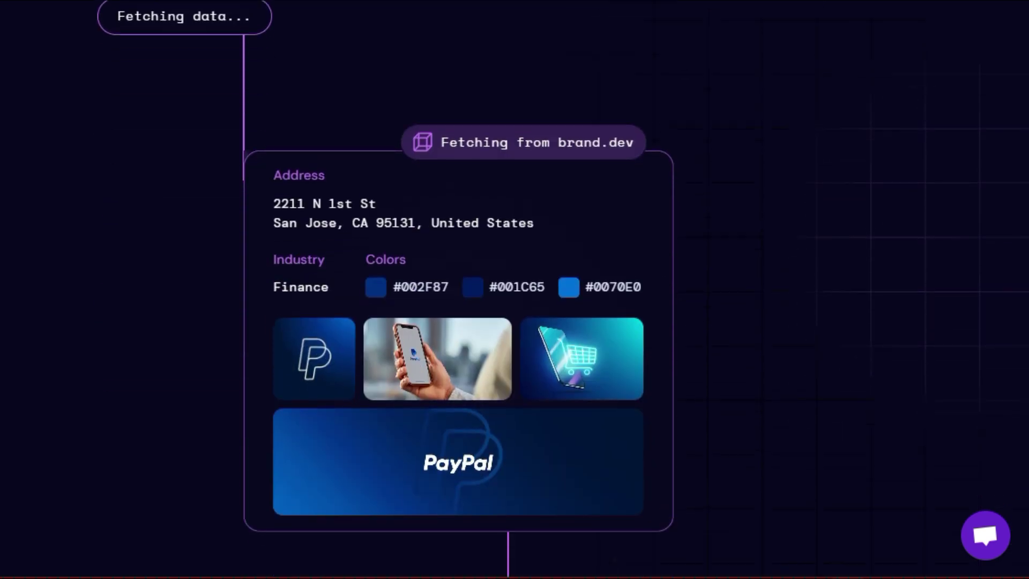
scroll(515, 289, down, 1)
scroll(515, 289, down, 1)
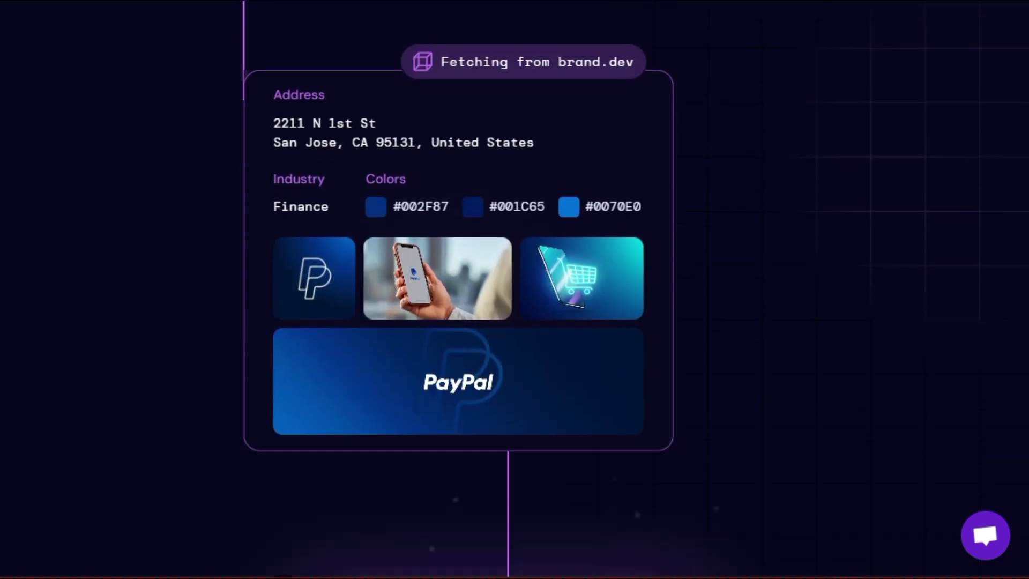
scroll(514, 290, down, 2)
scroll(515, 289, down, 5)
scroll(515, 289, down, 3)
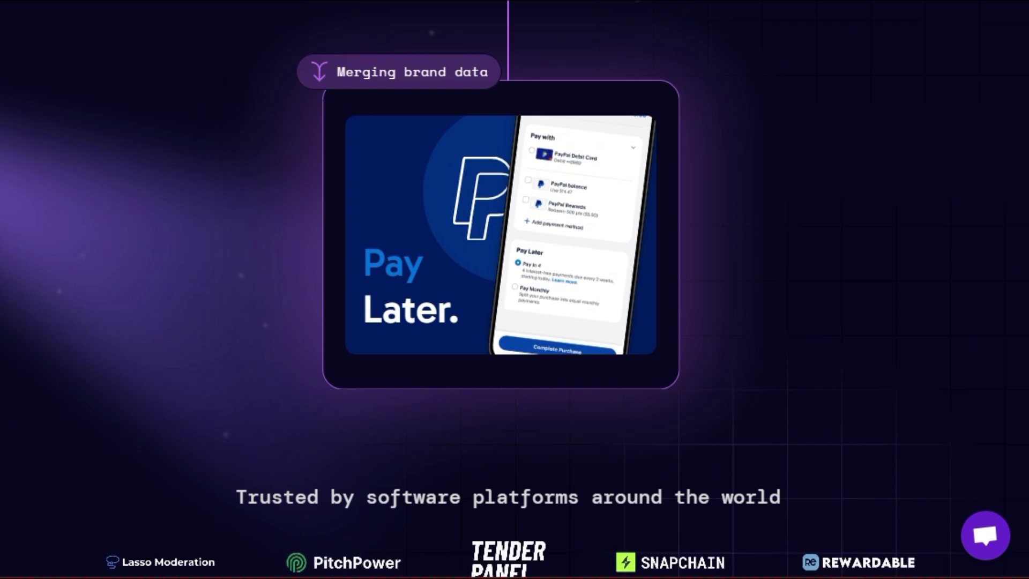
scroll(514, 289, down, 3)
scroll(514, 290, down, 1)
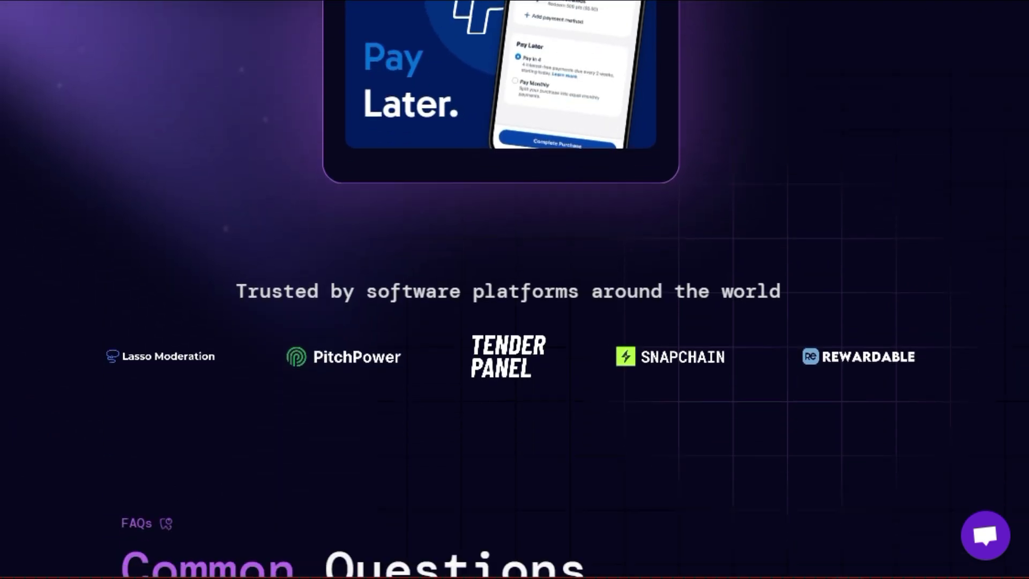
scroll(515, 289, down, 2)
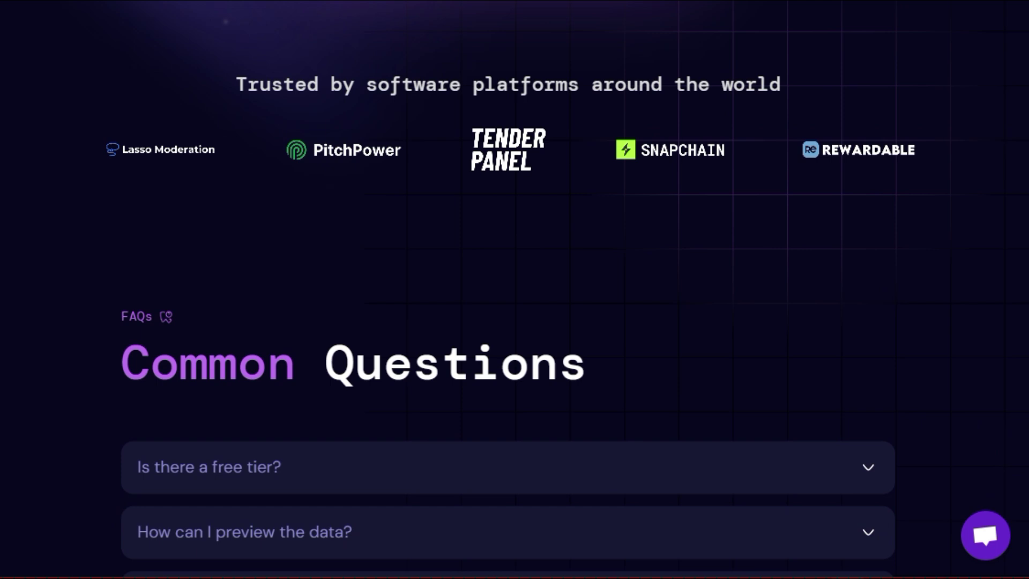
scroll(514, 289, down, 5)
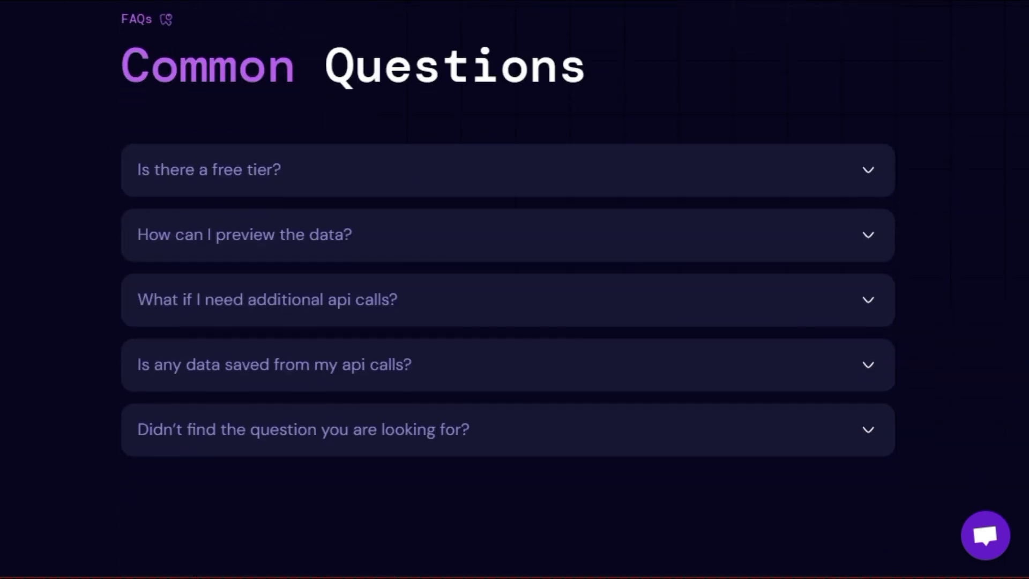
scroll(514, 290, down, 1)
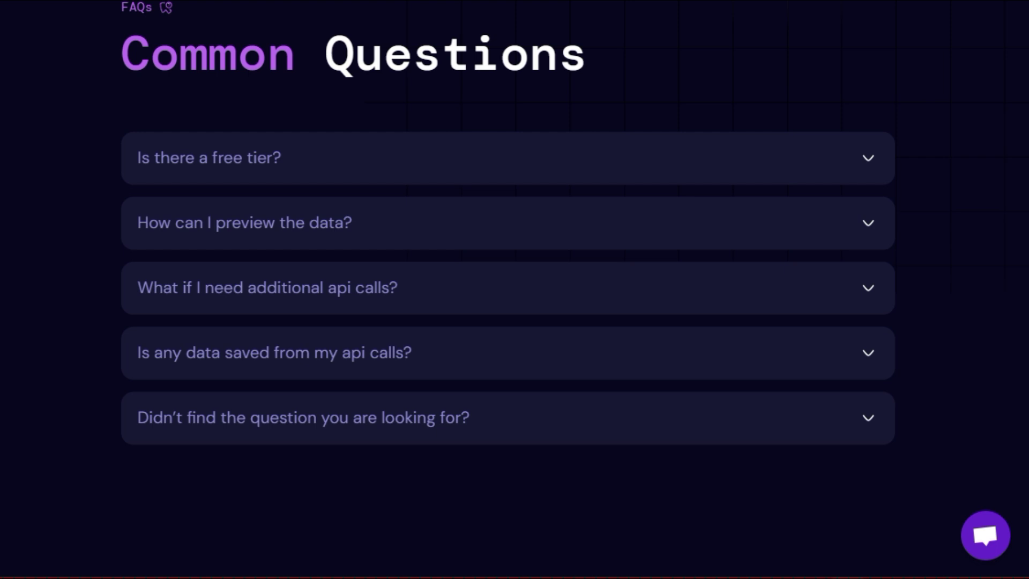
scroll(515, 290, down, 2)
scroll(514, 290, down, 1)
scroll(514, 290, down, 2)
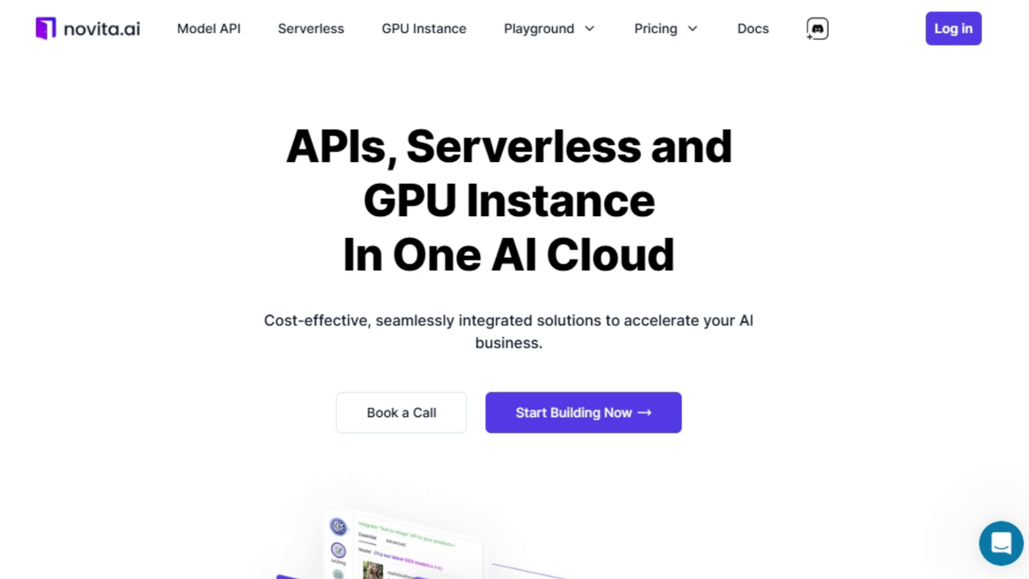
Step: Scroll Novita AI's homepage past the Activity and product cards to 'Integrate in Only 3 Steps'
scroll(515, 321, down, 3)
scroll(515, 322, down, 3)
scroll(515, 322, down, 1)
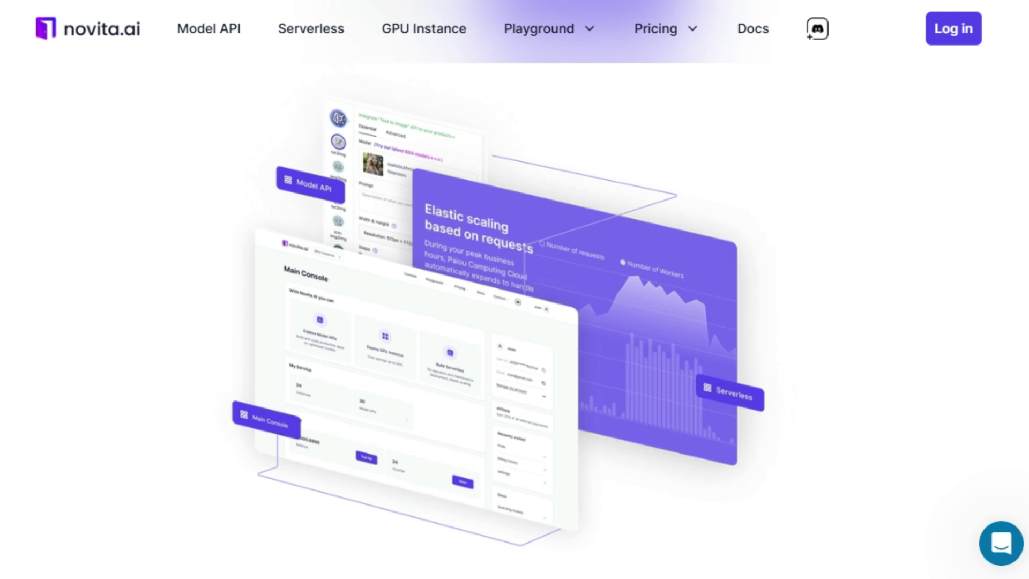
scroll(515, 322, down, 3)
scroll(515, 321, down, 3)
scroll(515, 322, down, 3)
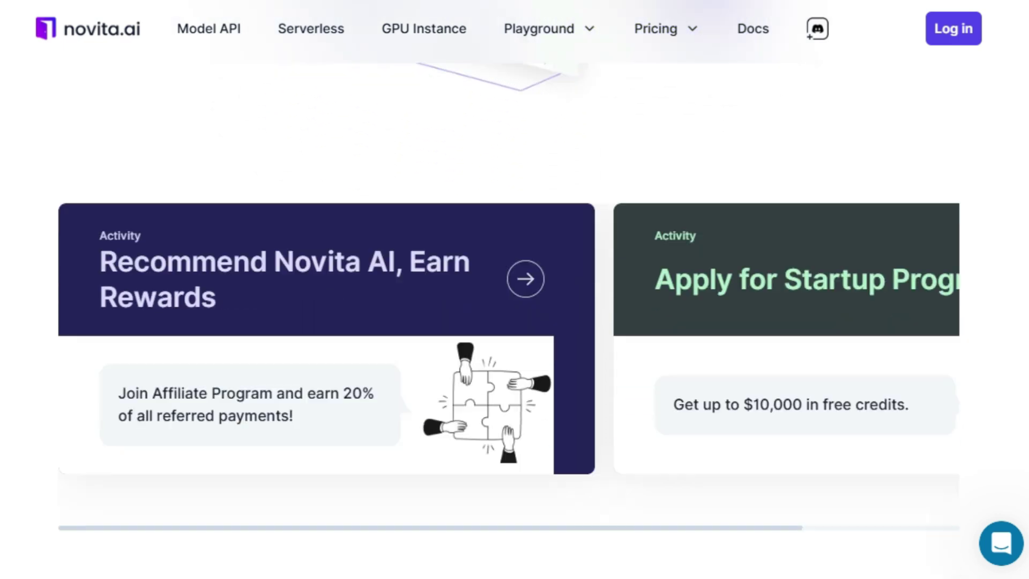
scroll(514, 322, down, 2)
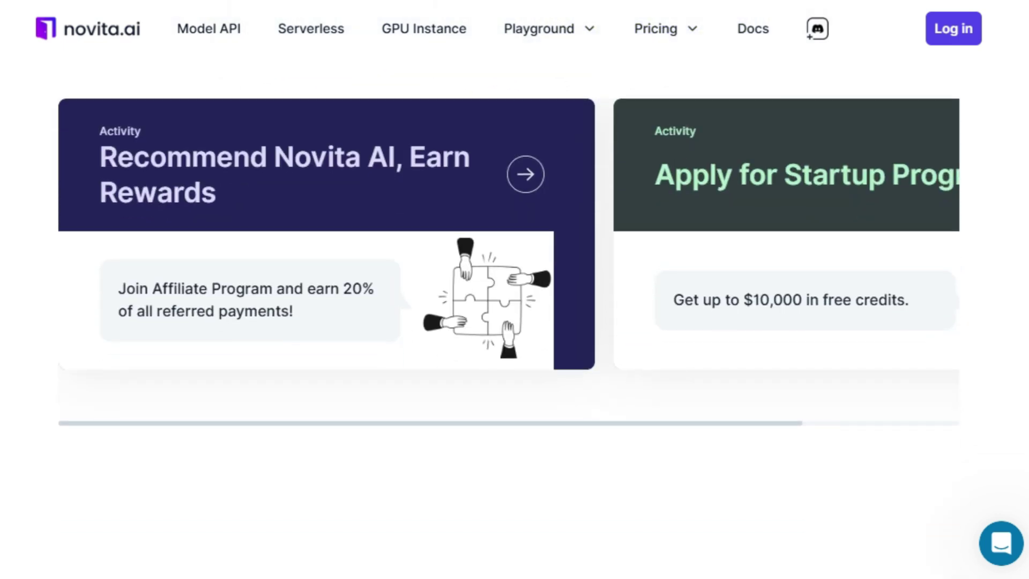
scroll(514, 322, down, 3)
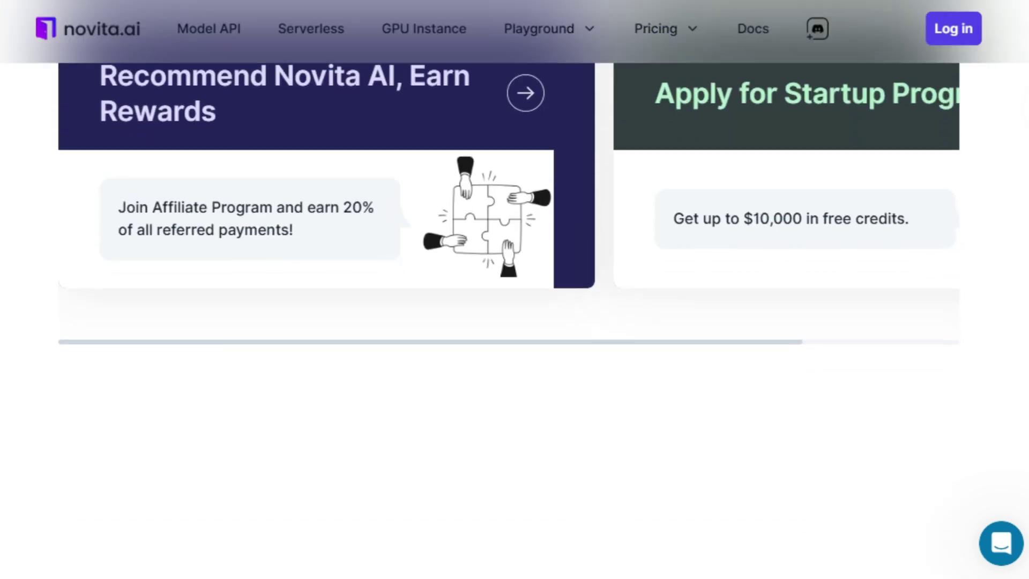
scroll(514, 321, down, 5)
scroll(515, 321, down, 1)
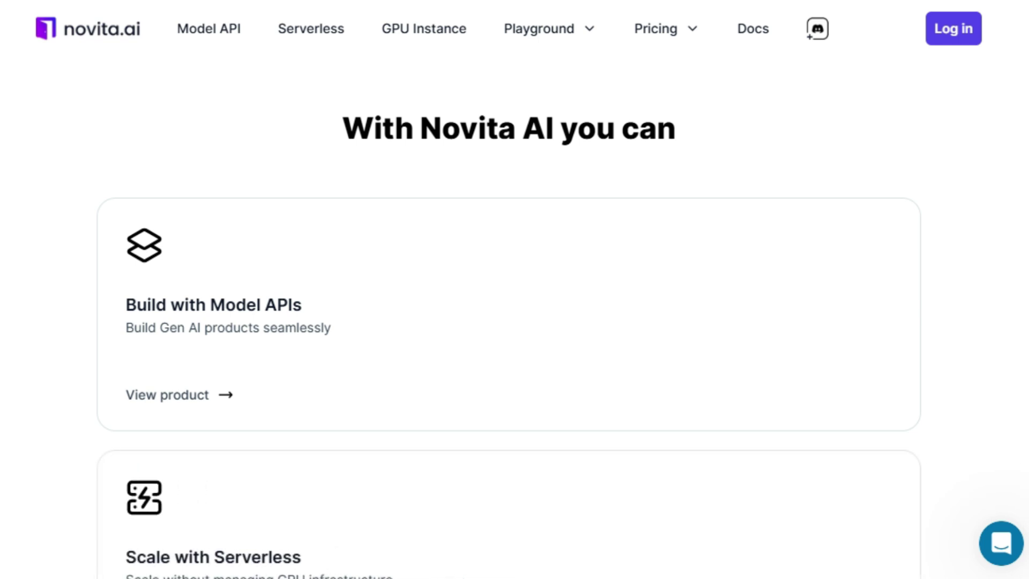
scroll(514, 321, down, 3)
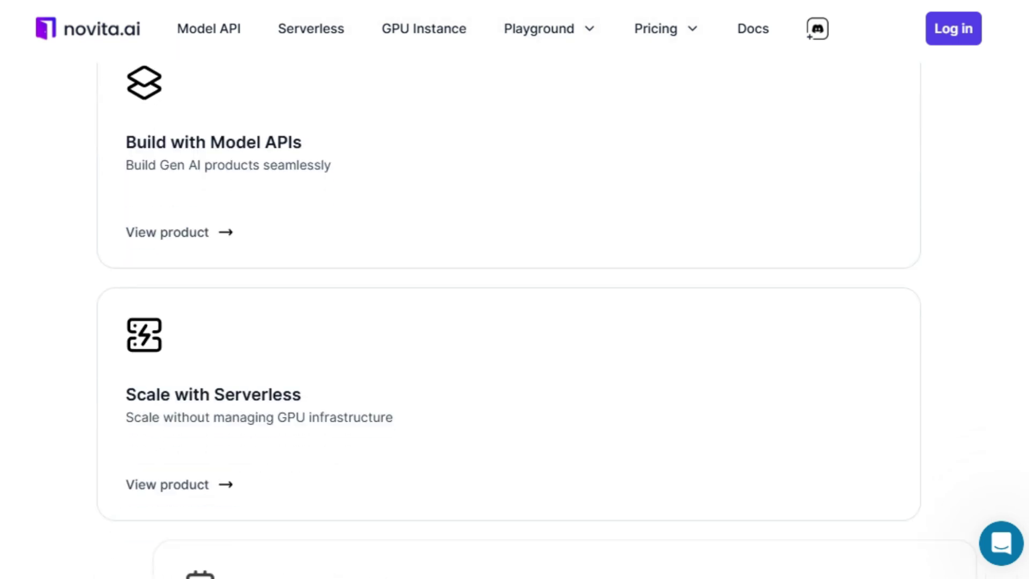
scroll(515, 322, down, 1)
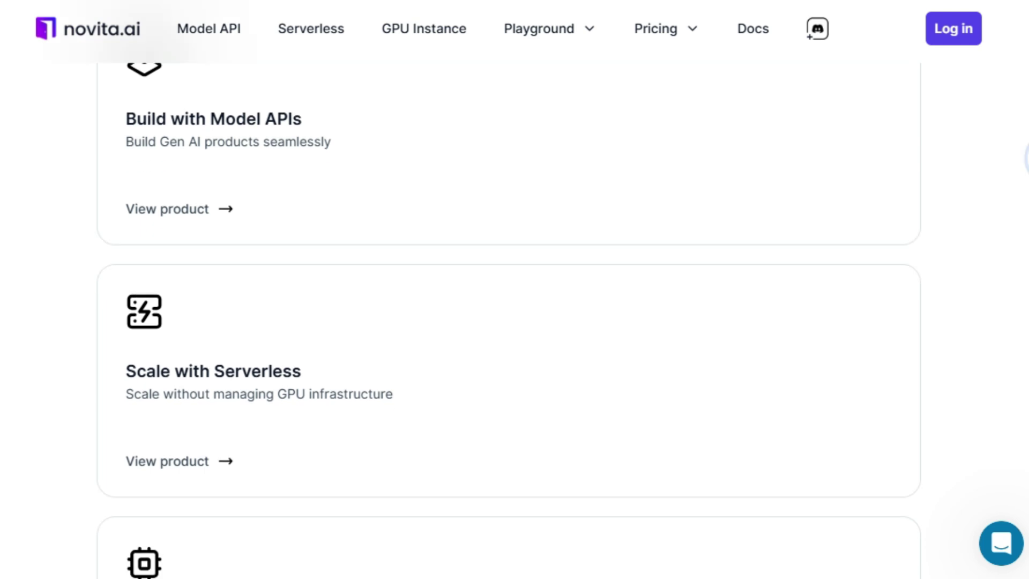
scroll(514, 321, down, 5)
scroll(514, 321, down, 3)
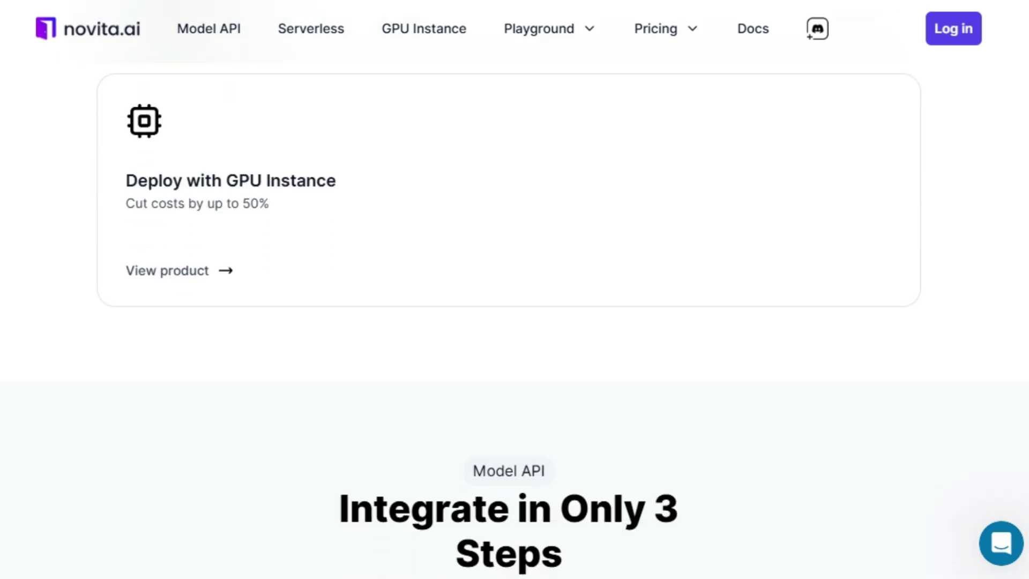
scroll(514, 322, down, 4)
scroll(515, 322, down, 2)
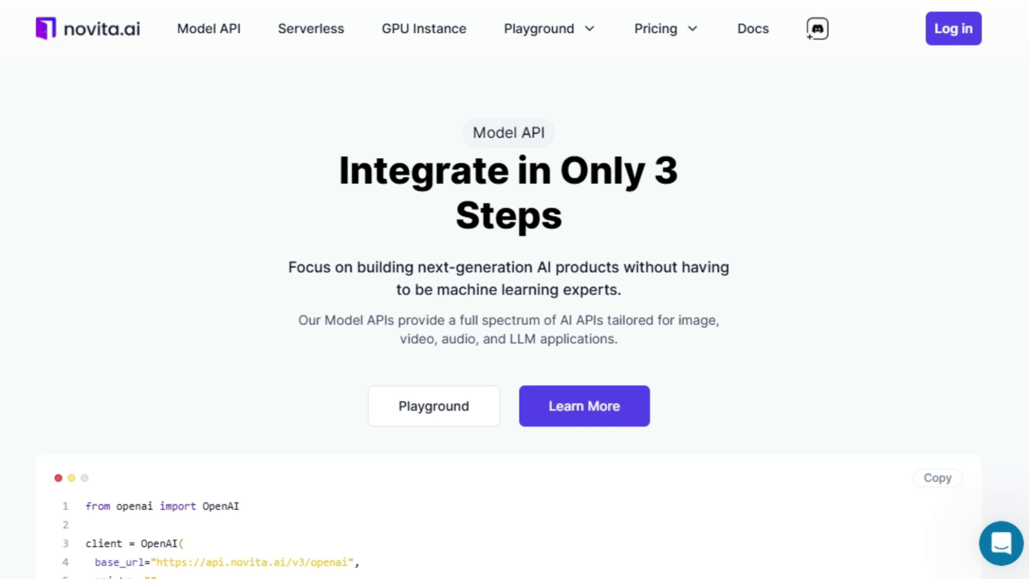
Step: Scroll Novita AI past Worker Configuration, GPU Instance, the world map and Startup Program to the final banner
scroll(515, 321, down, 4)
scroll(515, 322, down, 2)
scroll(515, 322, down, 1)
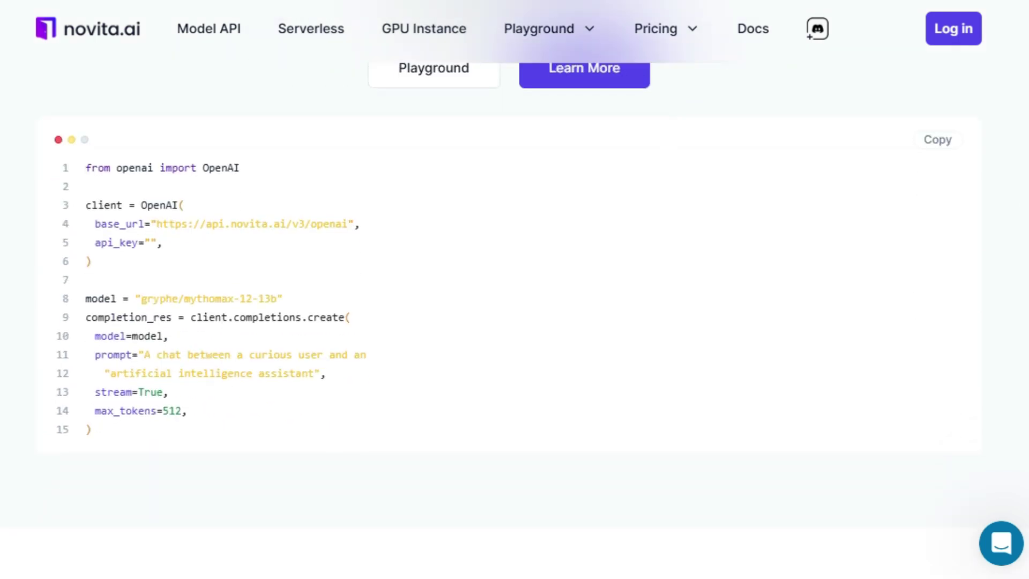
scroll(515, 322, down, 1)
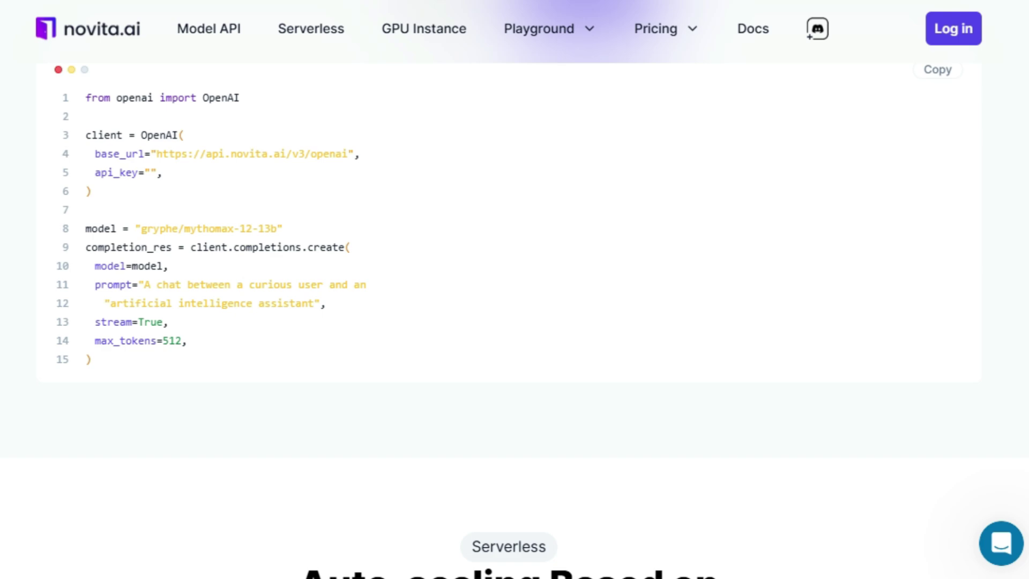
scroll(515, 321, down, 6)
scroll(515, 322, down, 2)
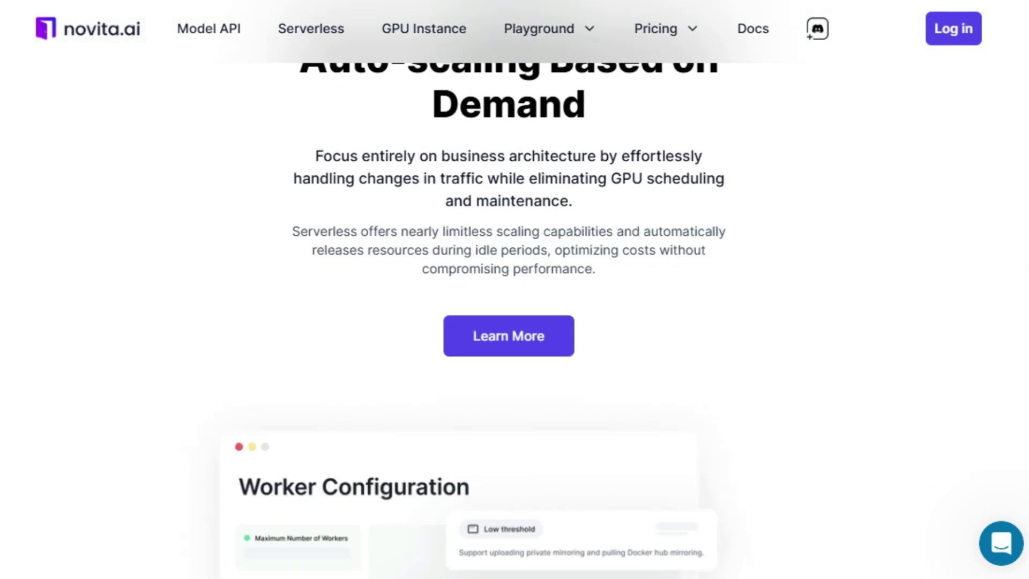
scroll(514, 322, down, 3)
scroll(515, 321, down, 1)
scroll(515, 322, down, 1)
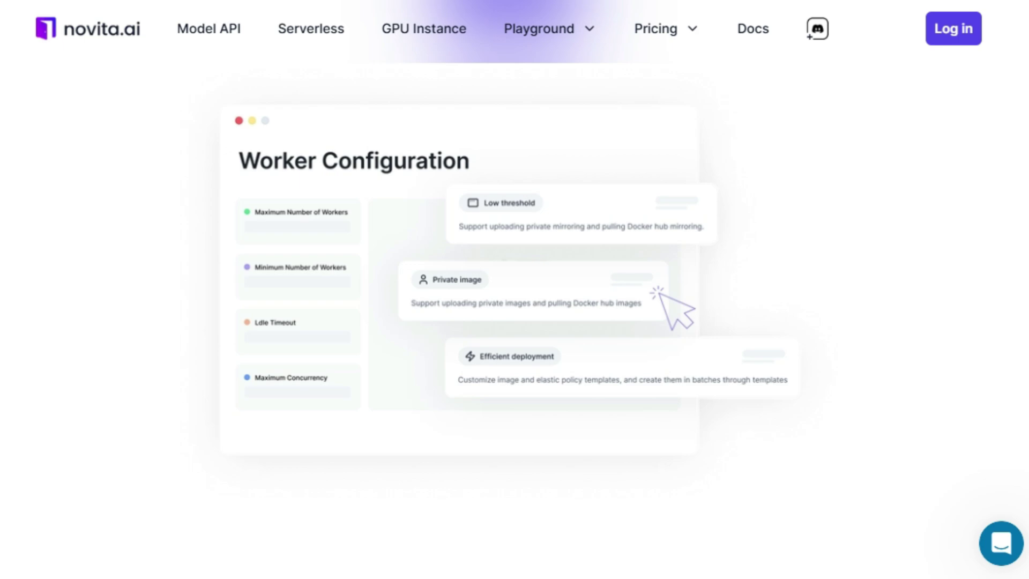
scroll(514, 322, down, 3)
scroll(514, 322, down, 4)
scroll(514, 321, down, 1)
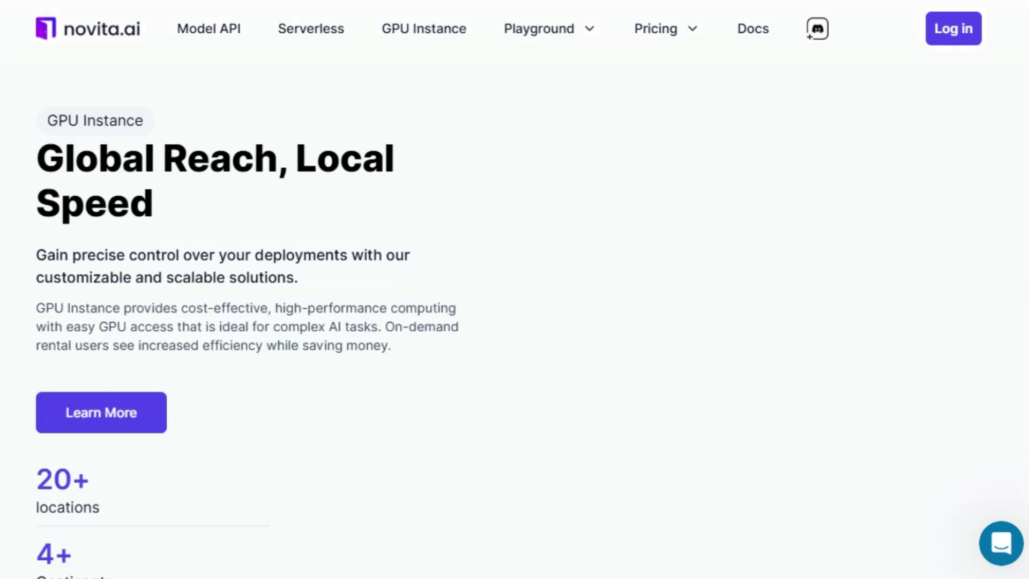
scroll(514, 290, down, 3)
scroll(515, 289, down, 2)
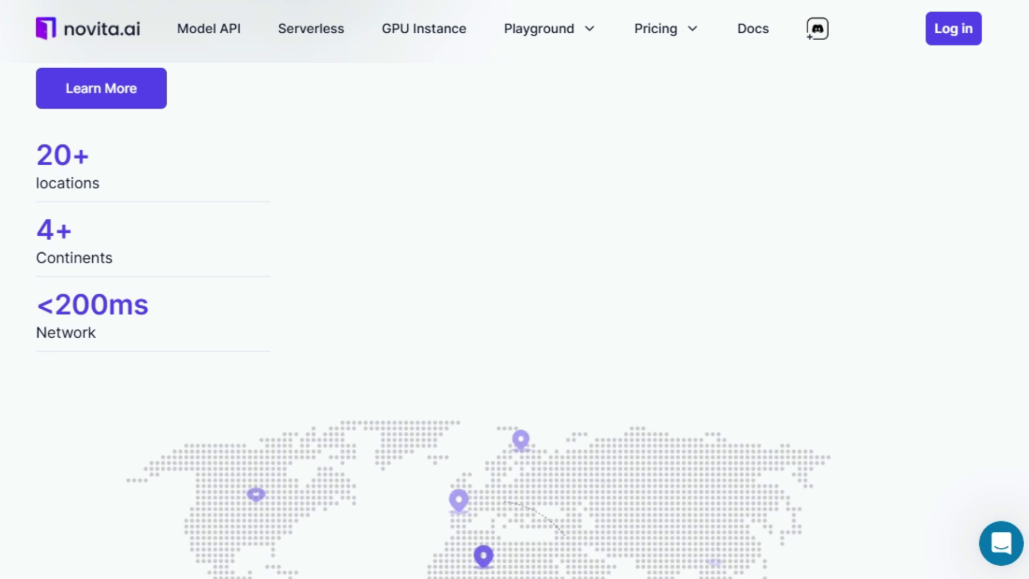
scroll(515, 289, down, 1)
scroll(514, 290, down, 2)
scroll(515, 289, down, 2)
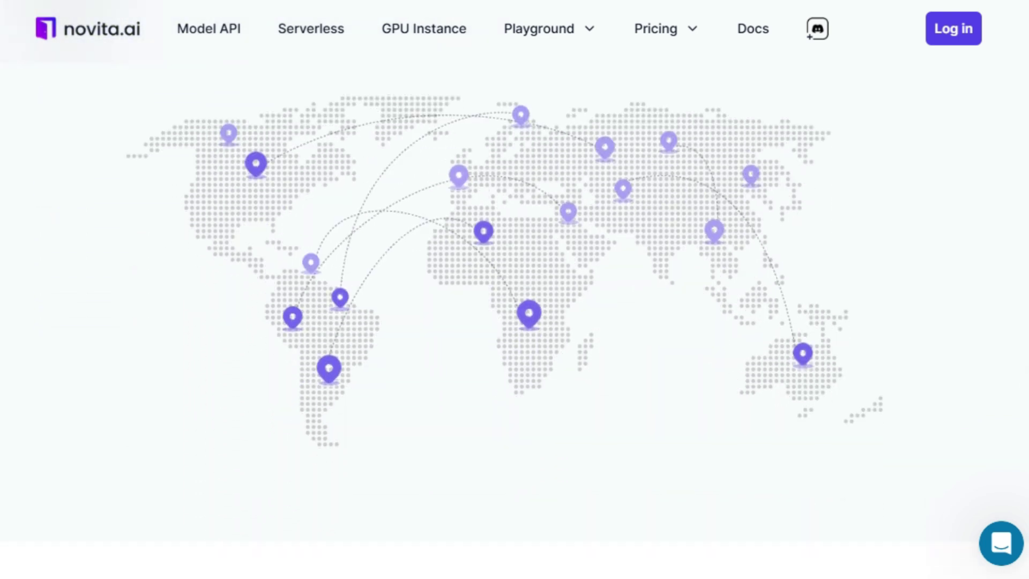
scroll(515, 289, down, 1)
scroll(515, 290, down, 3)
scroll(514, 289, down, 3)
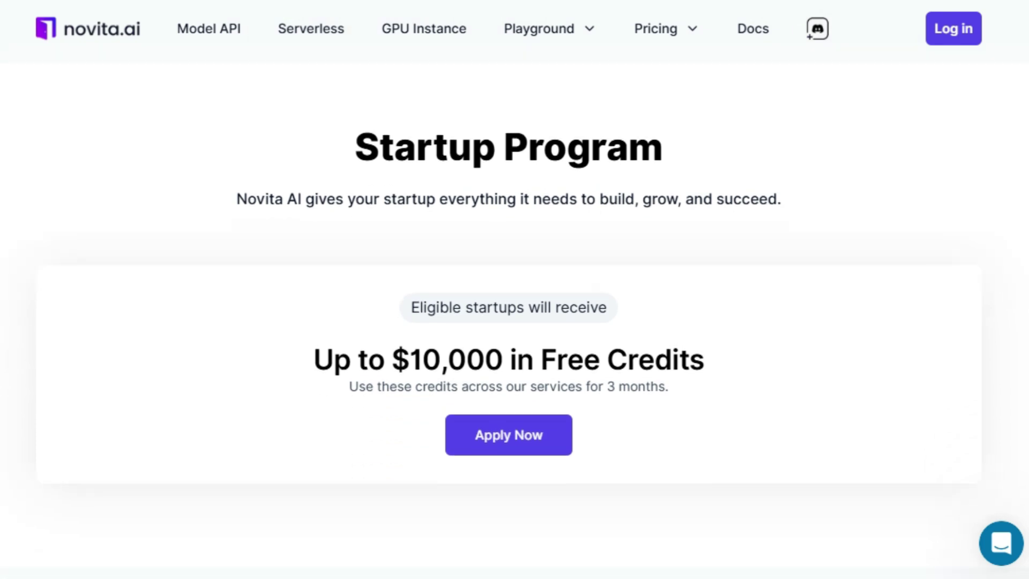
scroll(515, 290, down, 1)
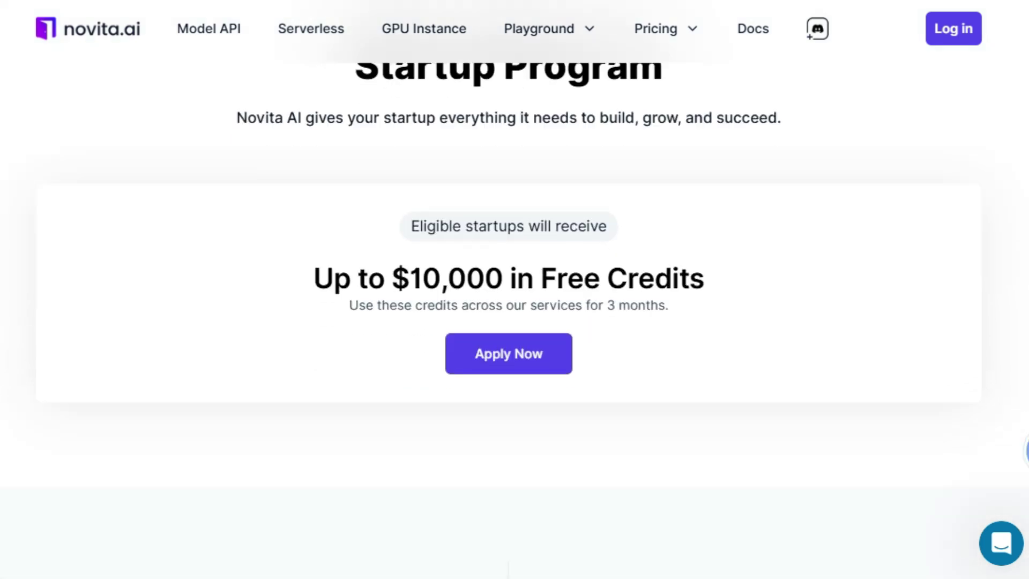
scroll(514, 289, down, 2)
scroll(514, 290, down, 2)
scroll(515, 290, down, 1)
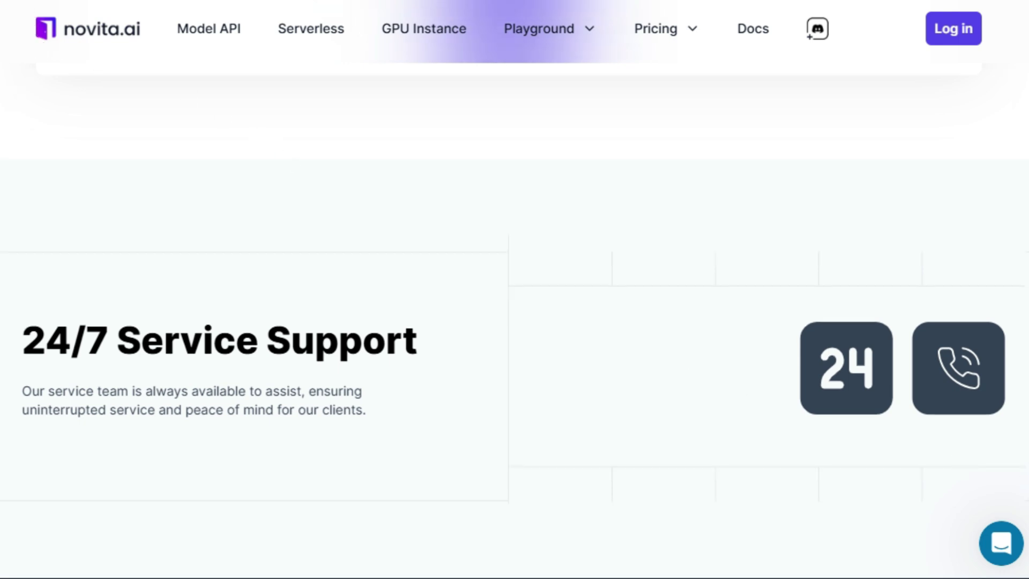
scroll(515, 289, up, 2)
scroll(515, 289, down, 2)
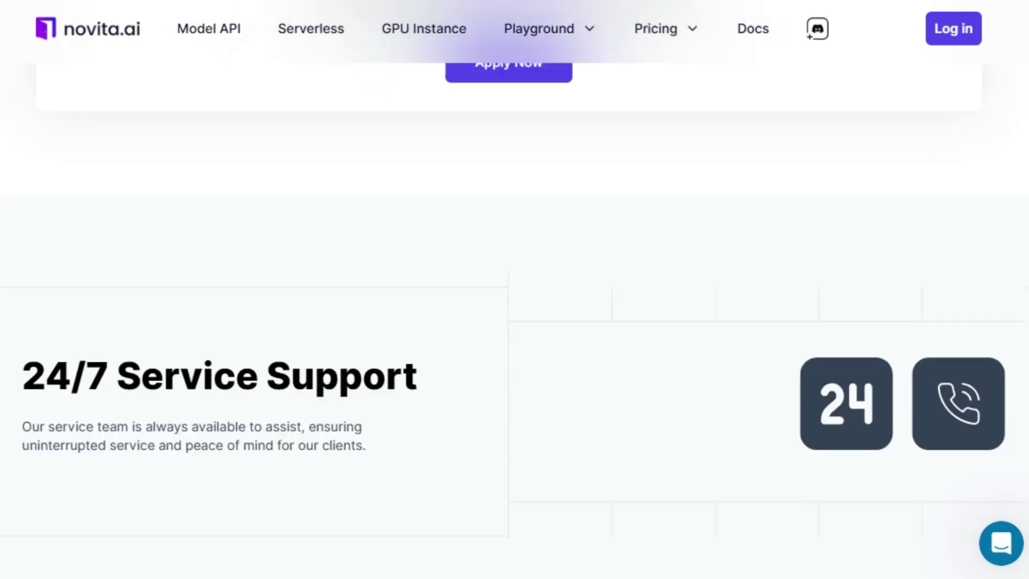
scroll(515, 290, down, 3)
scroll(515, 289, down, 3)
scroll(514, 289, down, 2)
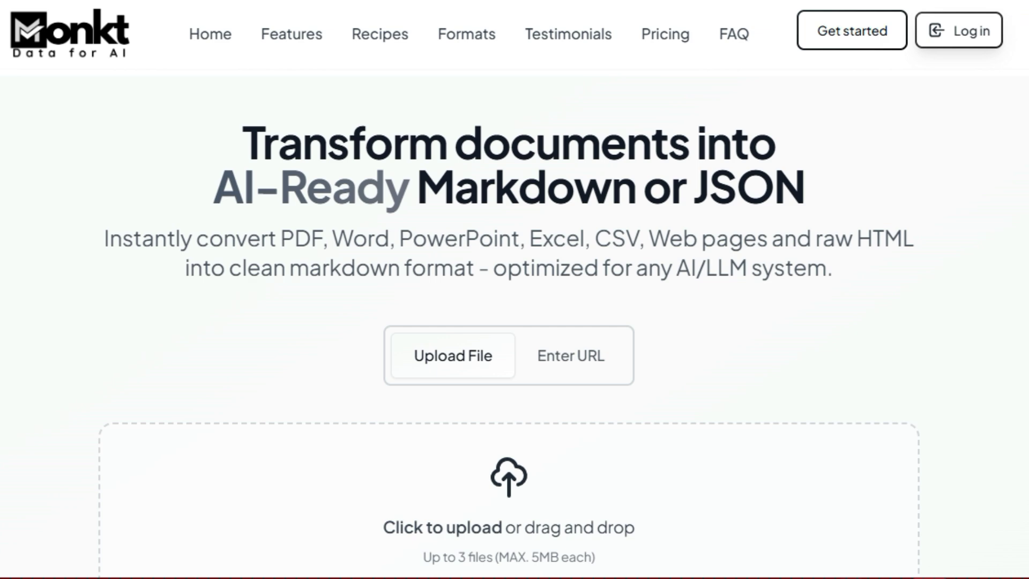
Step: Scroll Monkt past 'Built for scale' and the feature cards to the Platform overview video
scroll(515, 322, down, 3)
scroll(514, 322, down, 4)
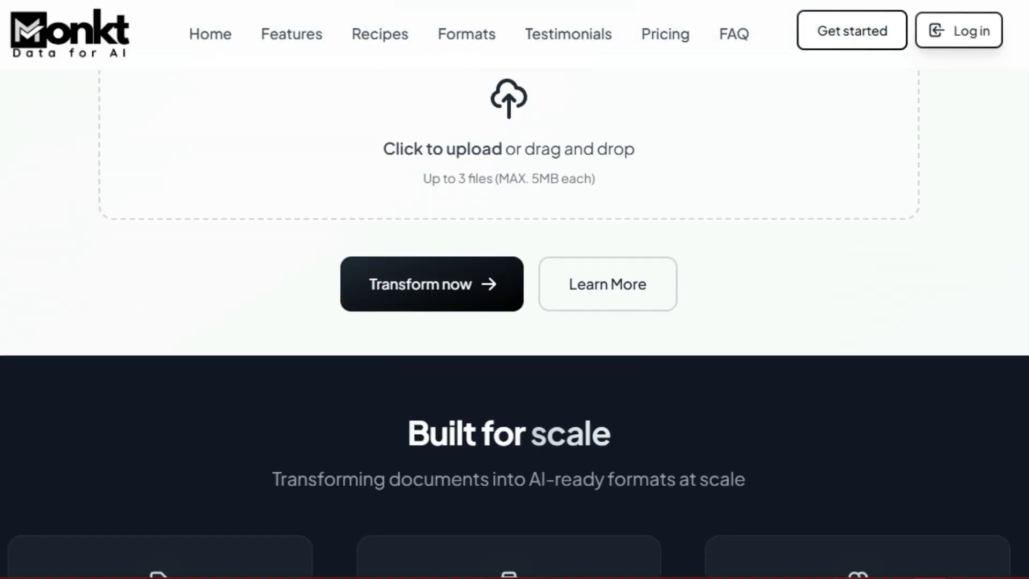
scroll(515, 321, down, 2)
scroll(514, 322, down, 3)
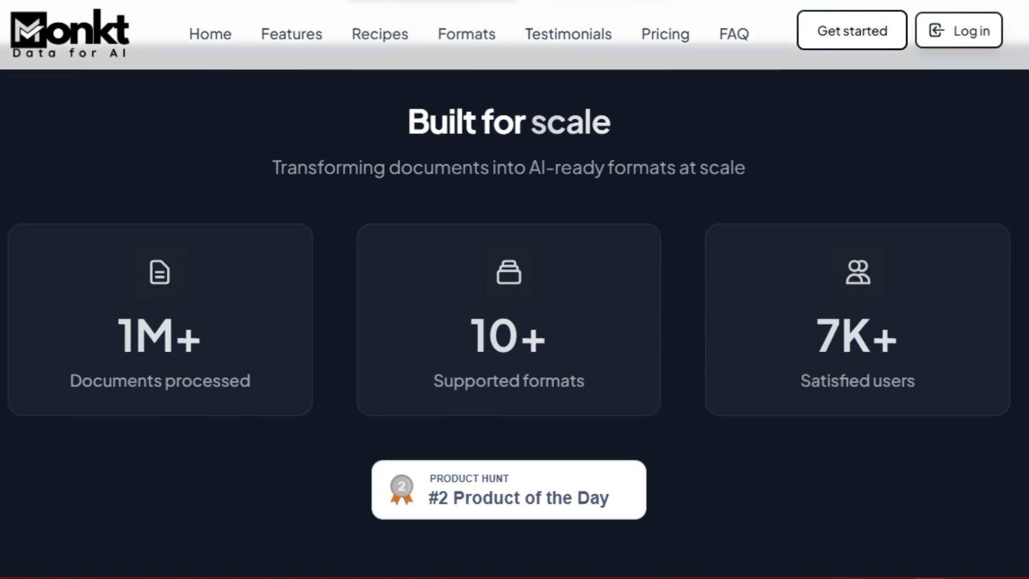
scroll(515, 321, down, 5)
scroll(515, 322, down, 4)
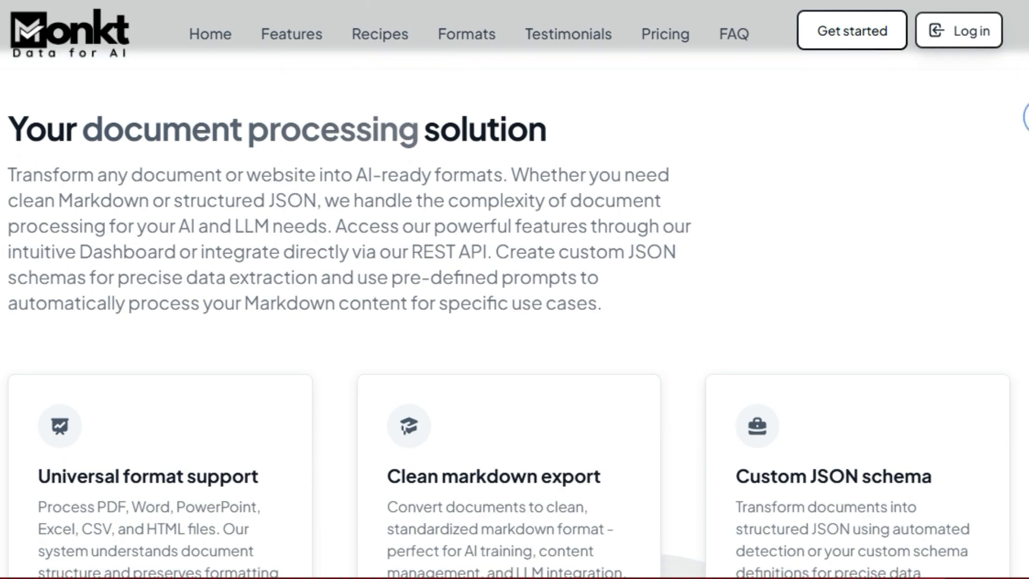
scroll(514, 321, down, 3)
scroll(515, 321, down, 2)
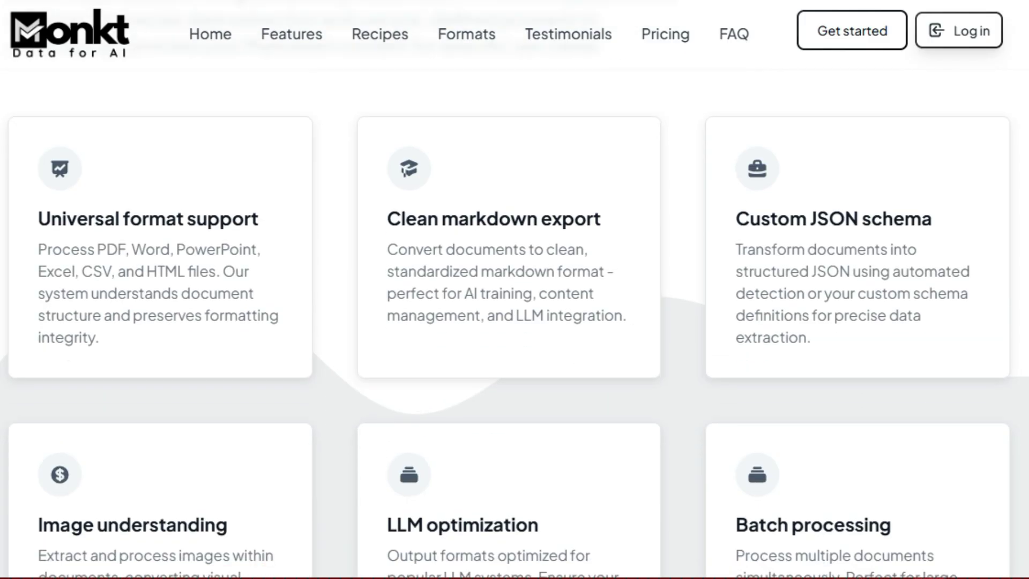
scroll(515, 322, down, 2)
scroll(515, 322, down, 6)
scroll(515, 322, down, 4)
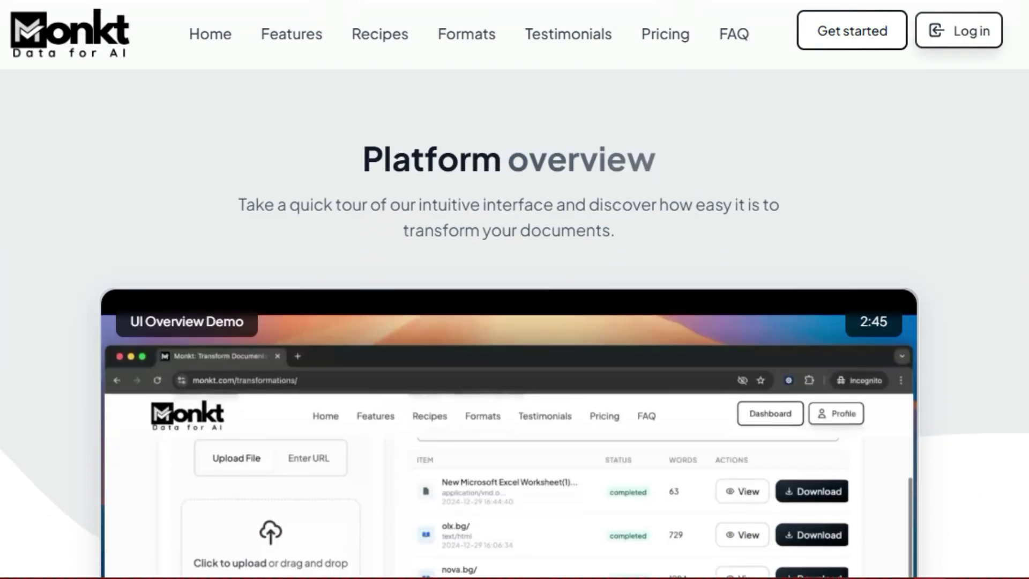
Step: Scroll Monkt past the testimonials and Start, Pro, Enterprise pricing to the Document conversion hub
scroll(529, 555, down, 1)
scroll(529, 556, down, 2)
scroll(528, 555, down, 1)
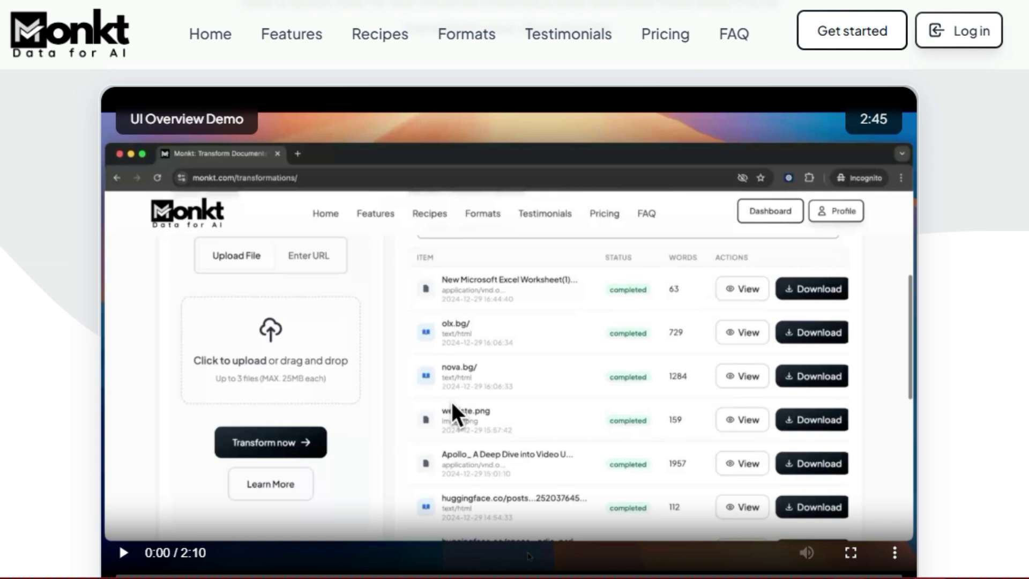
scroll(514, 290, down, 2)
scroll(515, 290, down, 3)
scroll(514, 289, down, 2)
scroll(528, 163, down, 3)
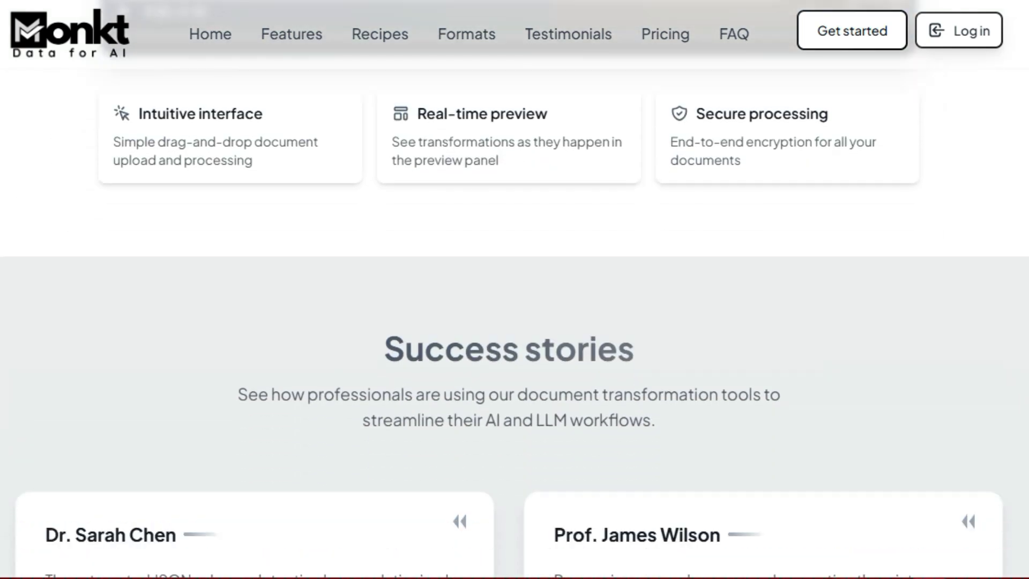
scroll(515, 290, down, 4)
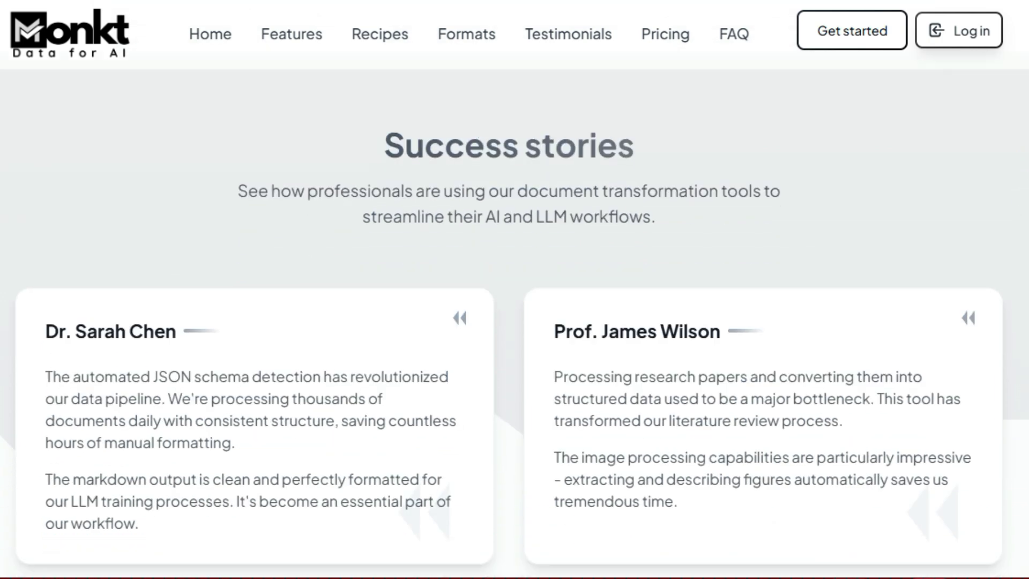
scroll(514, 290, down, 2)
scroll(514, 289, down, 5)
scroll(514, 289, down, 2)
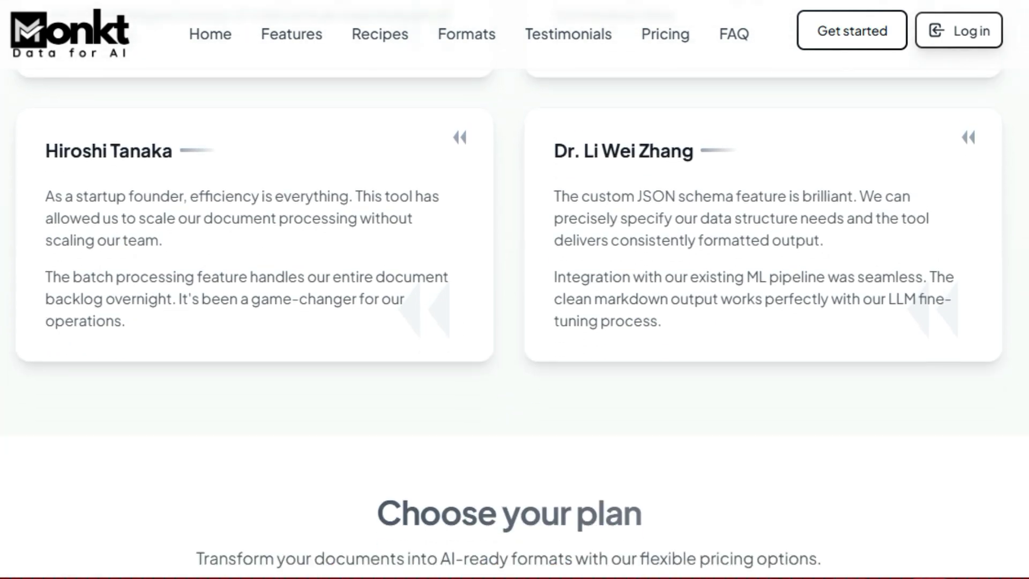
scroll(515, 289, down, 5)
scroll(514, 290, down, 4)
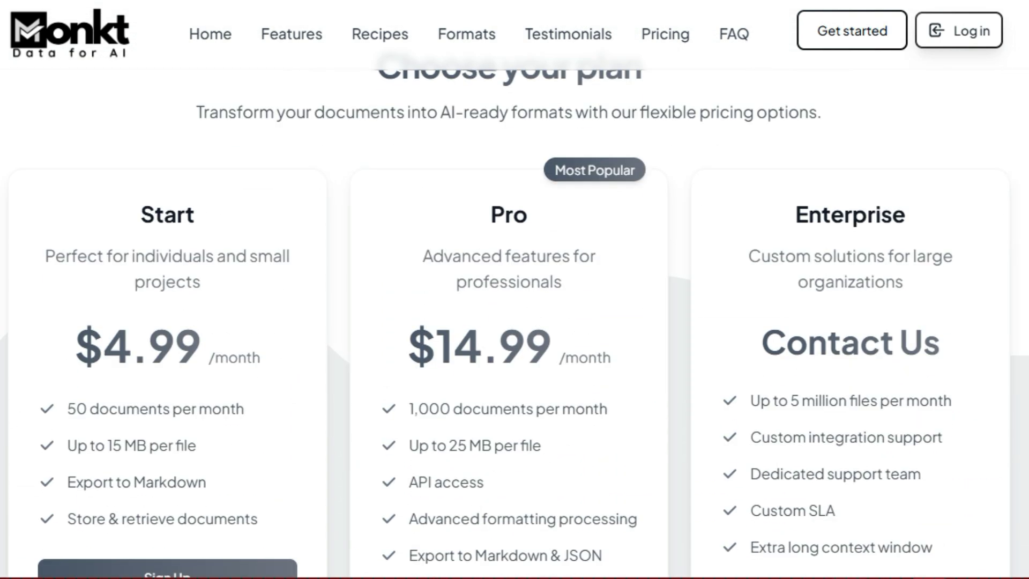
scroll(515, 289, down, 2)
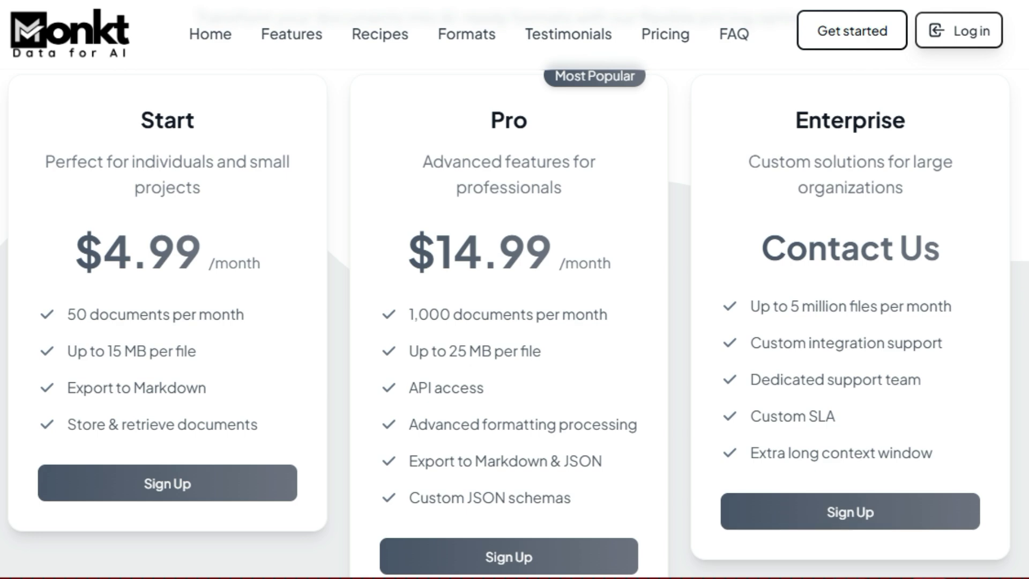
scroll(514, 290, down, 1)
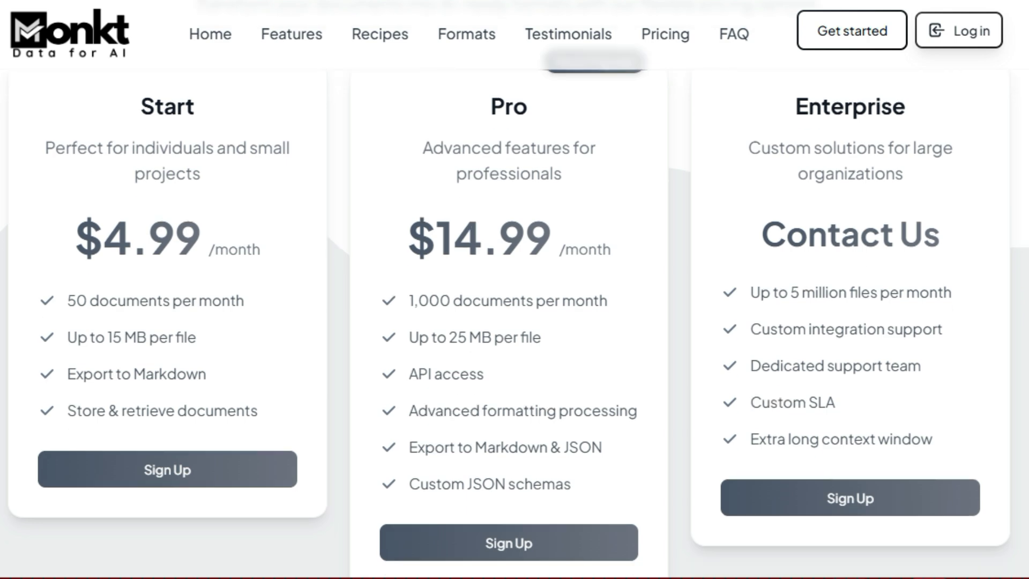
scroll(515, 289, down, 3)
scroll(515, 290, down, 4)
scroll(514, 290, down, 2)
Step: Scroll Monkt past the supported file formats to the last FAQ entries on API access and trials
scroll(515, 290, down, 1)
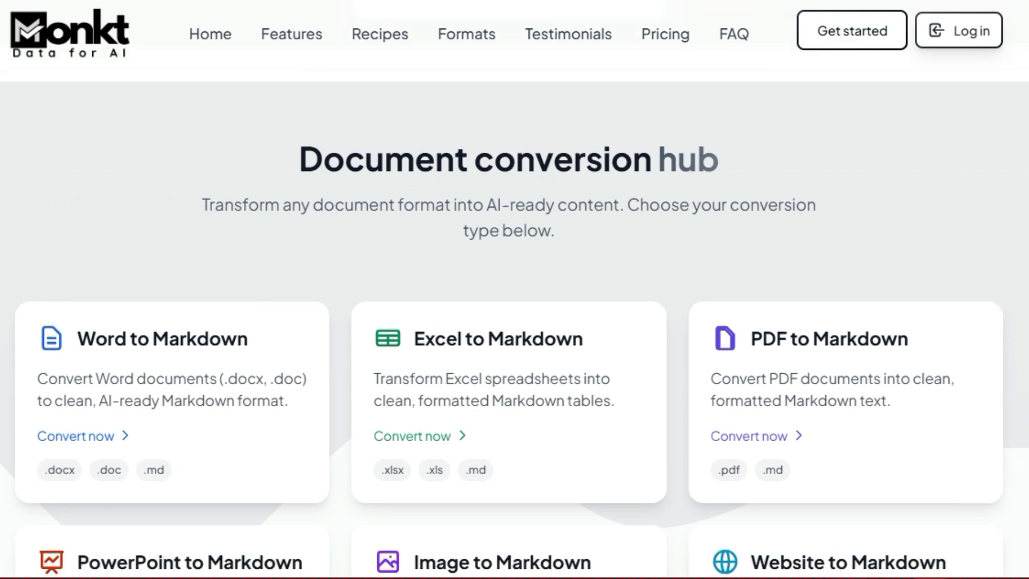
scroll(514, 290, down, 3)
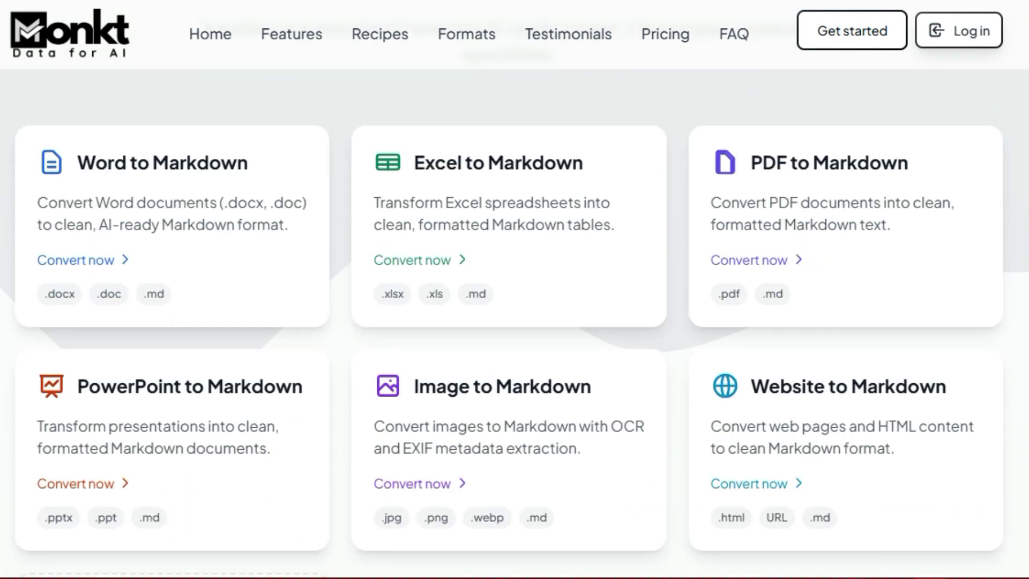
scroll(514, 290, down, 1)
scroll(515, 289, down, 5)
scroll(515, 290, down, 4)
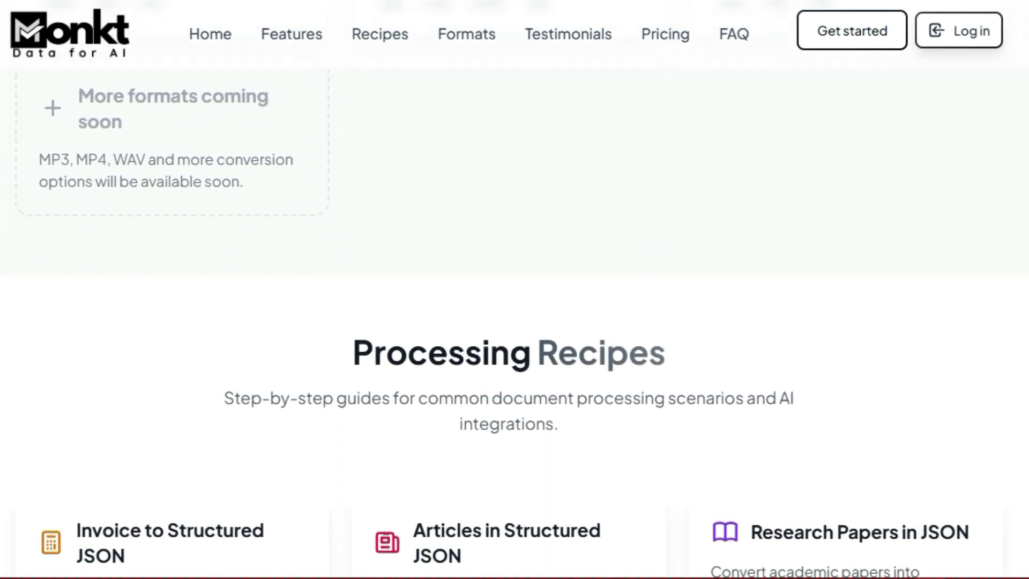
scroll(514, 290, down, 1)
scroll(515, 290, down, 2)
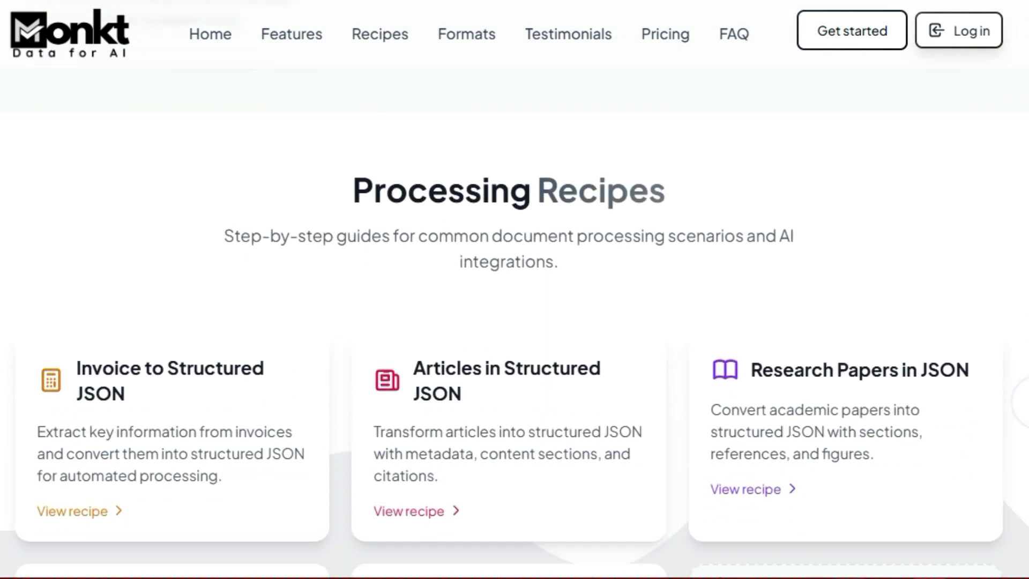
scroll(514, 289, down, 1)
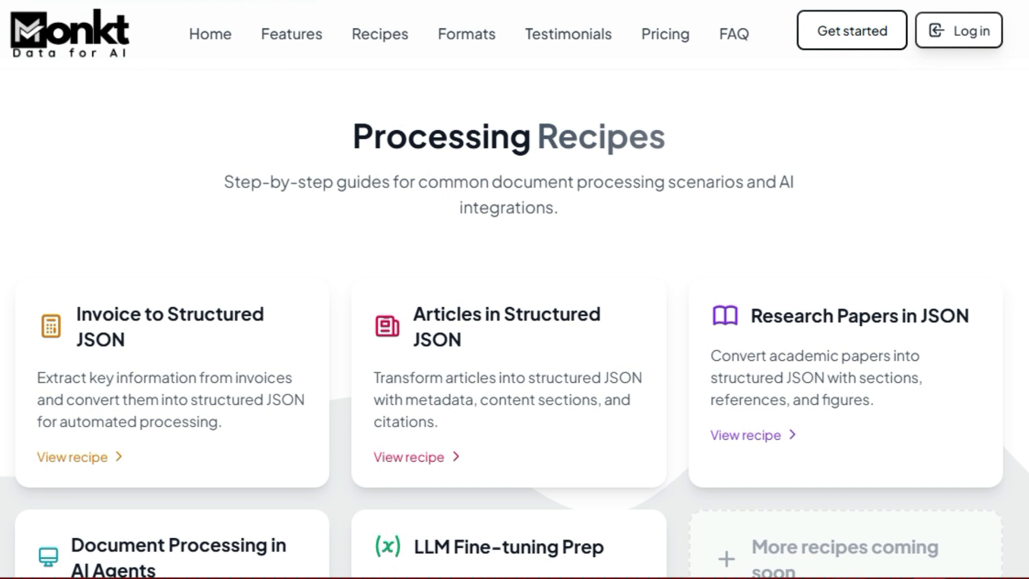
scroll(515, 289, down, 1)
scroll(515, 290, down, 2)
scroll(515, 289, down, 1)
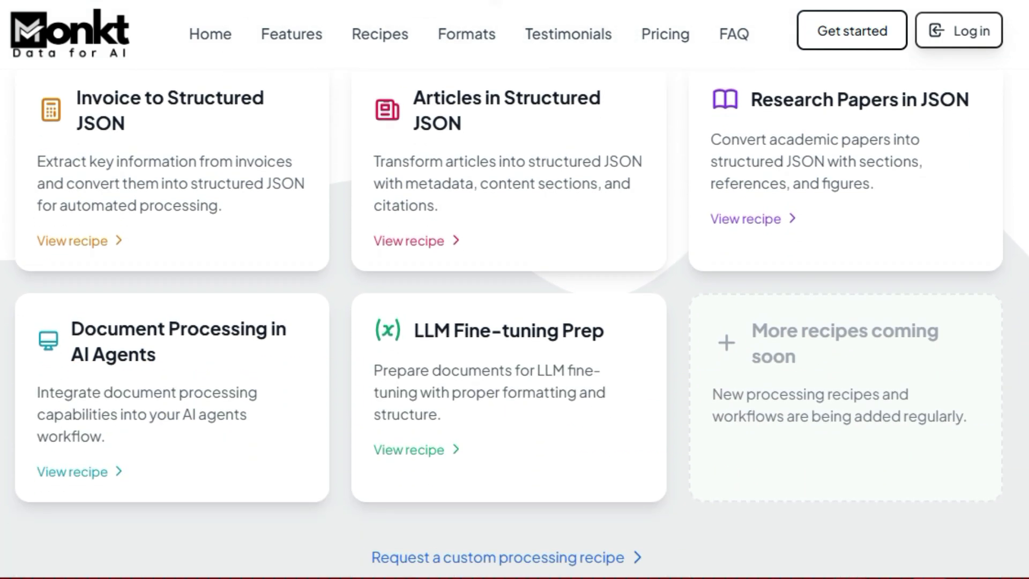
scroll(515, 289, down, 1)
scroll(515, 290, down, 3)
scroll(514, 290, down, 3)
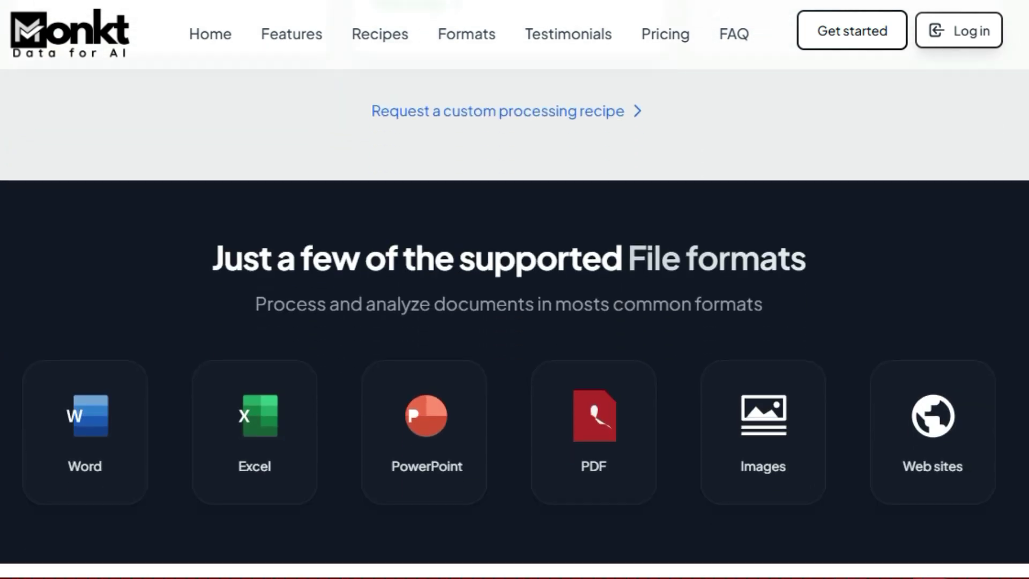
scroll(514, 290, down, 1)
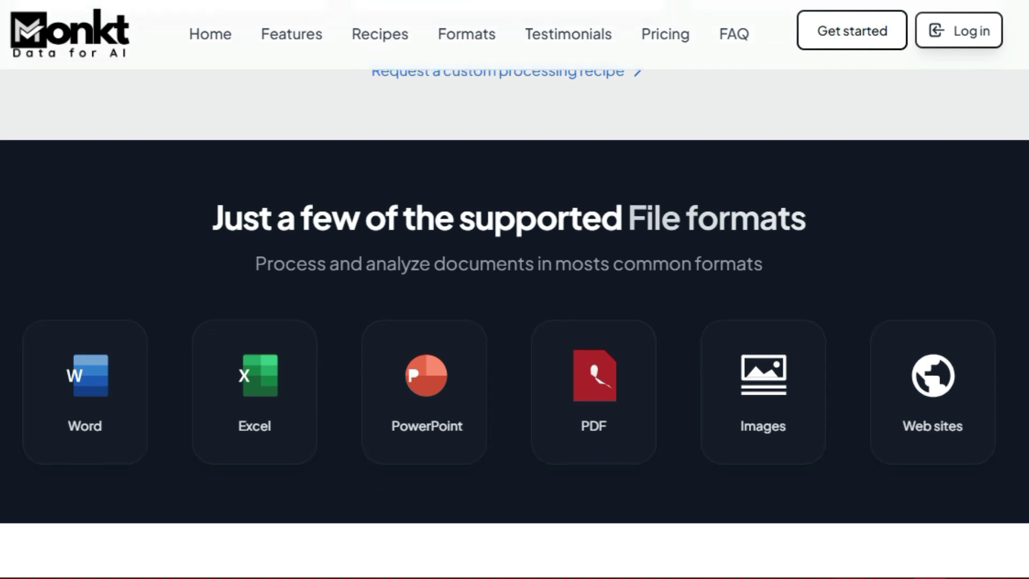
scroll(514, 290, down, 1)
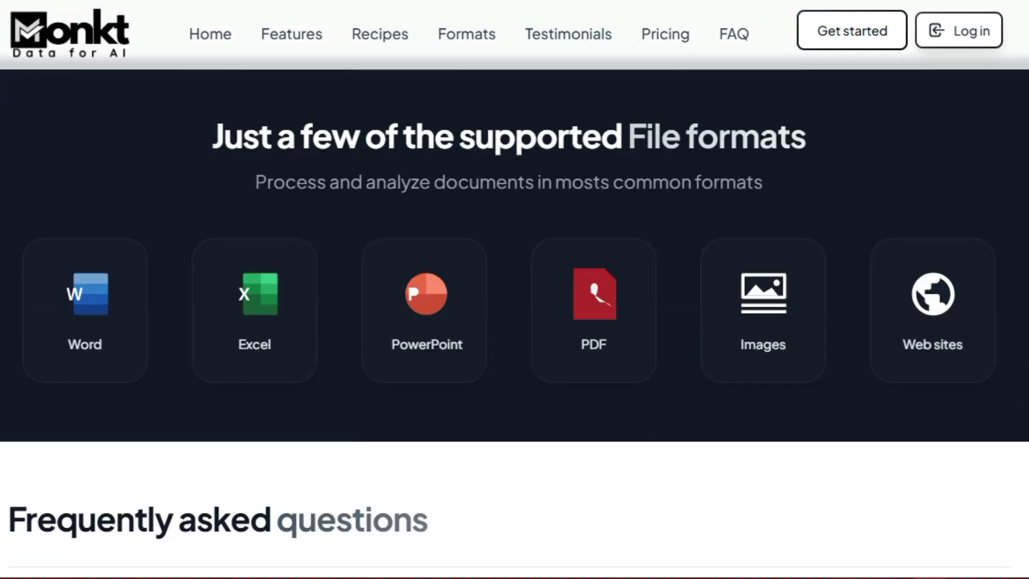
scroll(515, 289, down, 5)
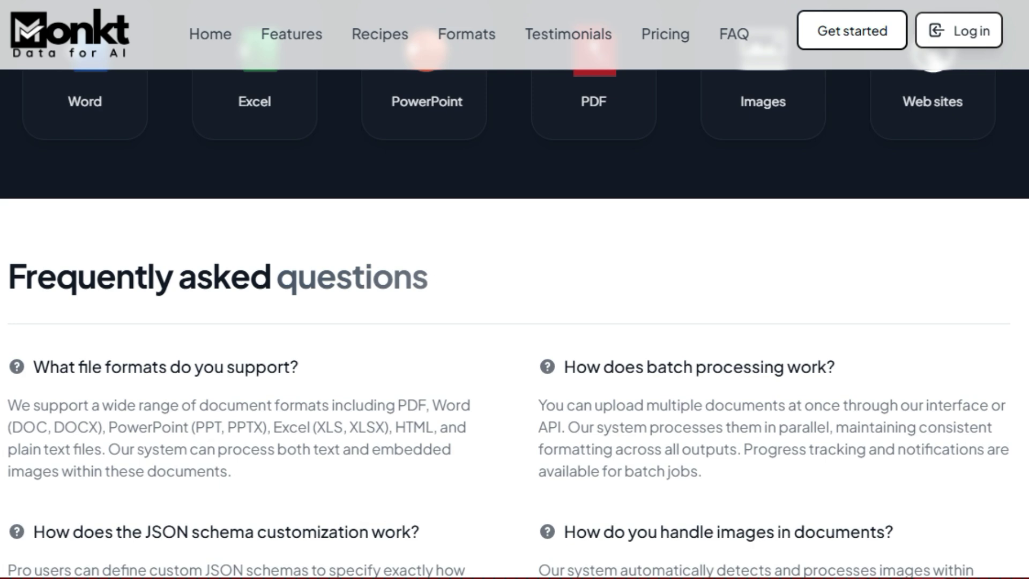
scroll(514, 290, down, 1)
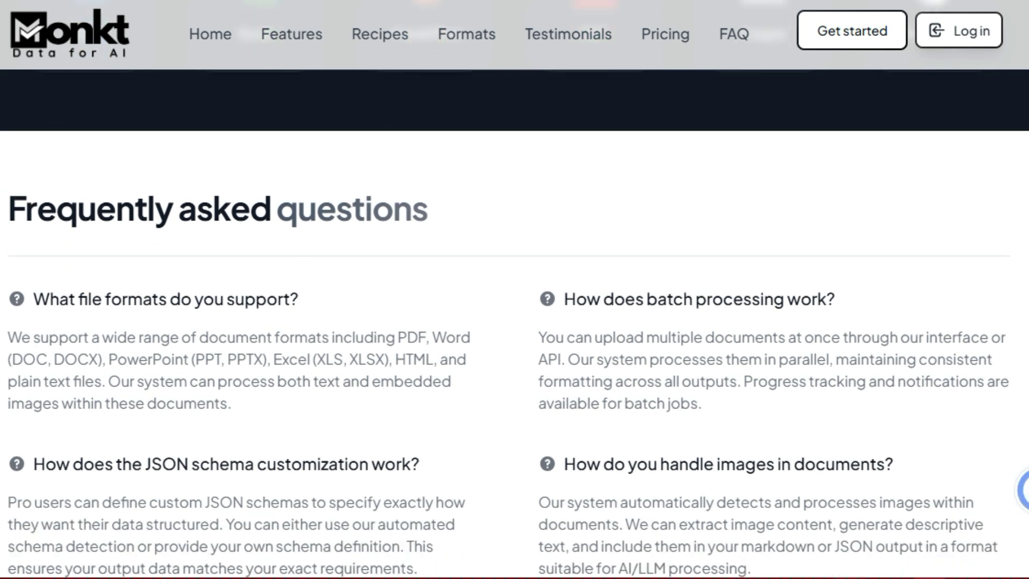
scroll(515, 289, down, 2)
scroll(514, 290, down, 1)
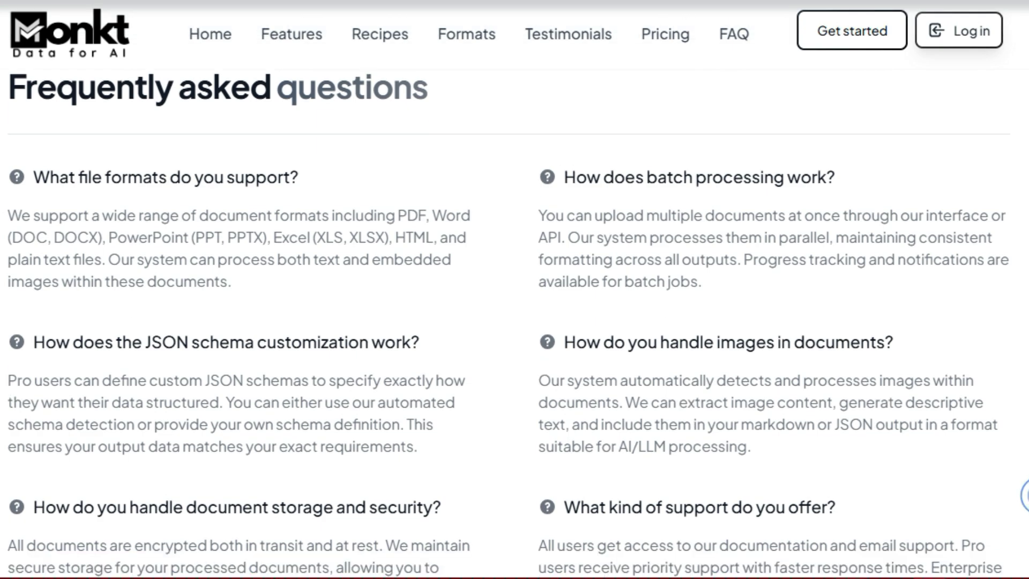
scroll(514, 290, down, 3)
scroll(514, 289, down, 2)
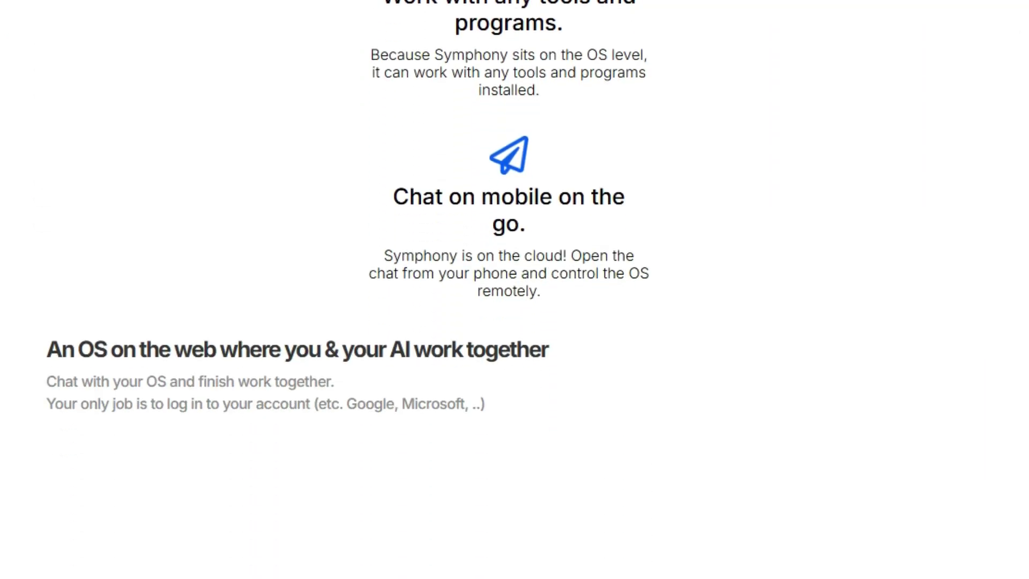
scroll(515, 290, down, 2)
Step: Scroll Symphony past the feature list to the 'An OS on the web' demo videos
scroll(514, 290, down, 2)
scroll(514, 289, down, 2)
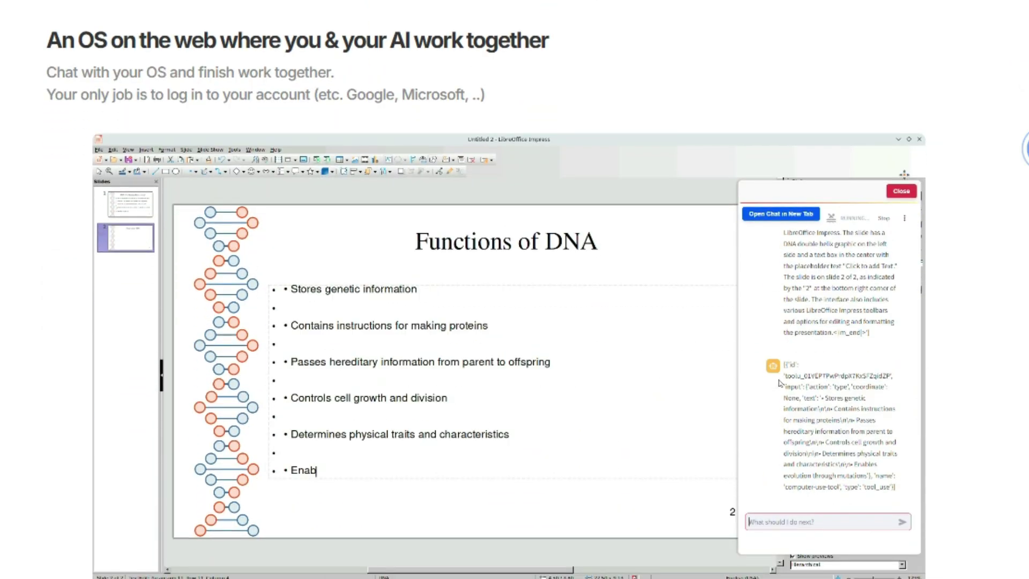
scroll(514, 289, down, 2)
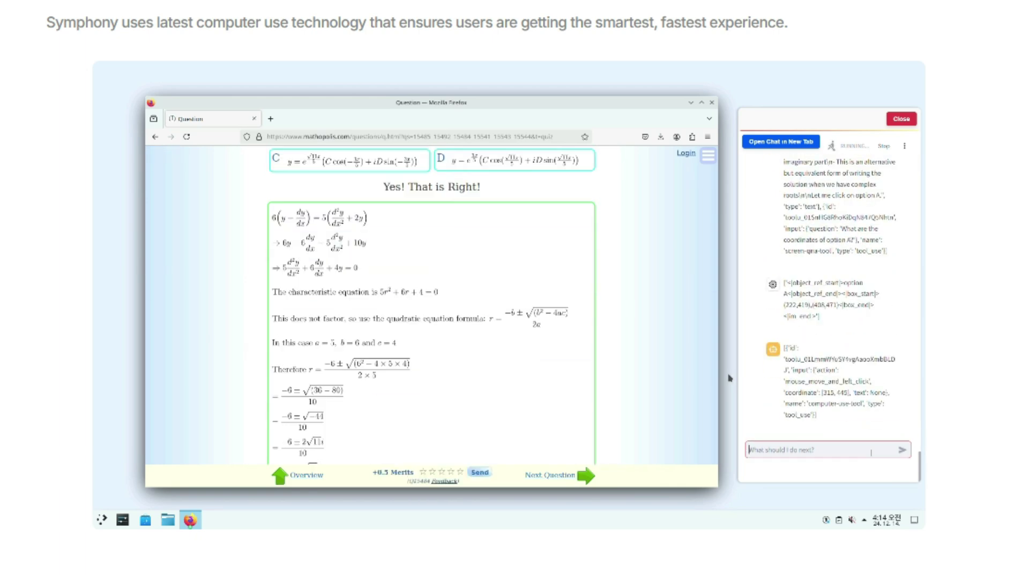
Step: Scroll Symphony through 'Work anywhere, using your phone', Reviews and 'Make Your OS Permanent' to the FAQ
scroll(514, 289, down, 3)
scroll(514, 290, down, 5)
scroll(515, 289, down, 5)
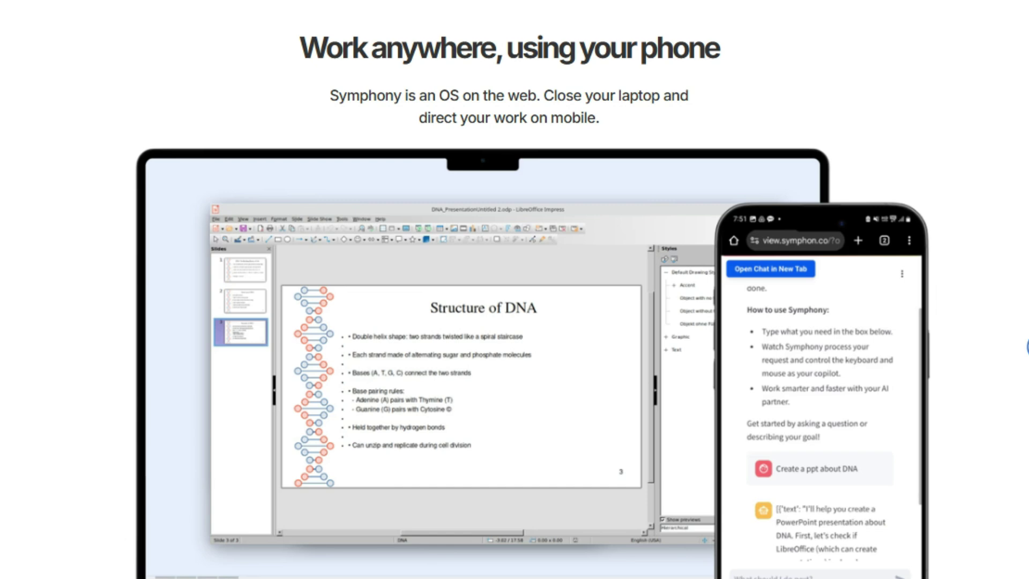
scroll(514, 289, down, 2)
scroll(515, 289, down, 1)
scroll(515, 289, down, 1)
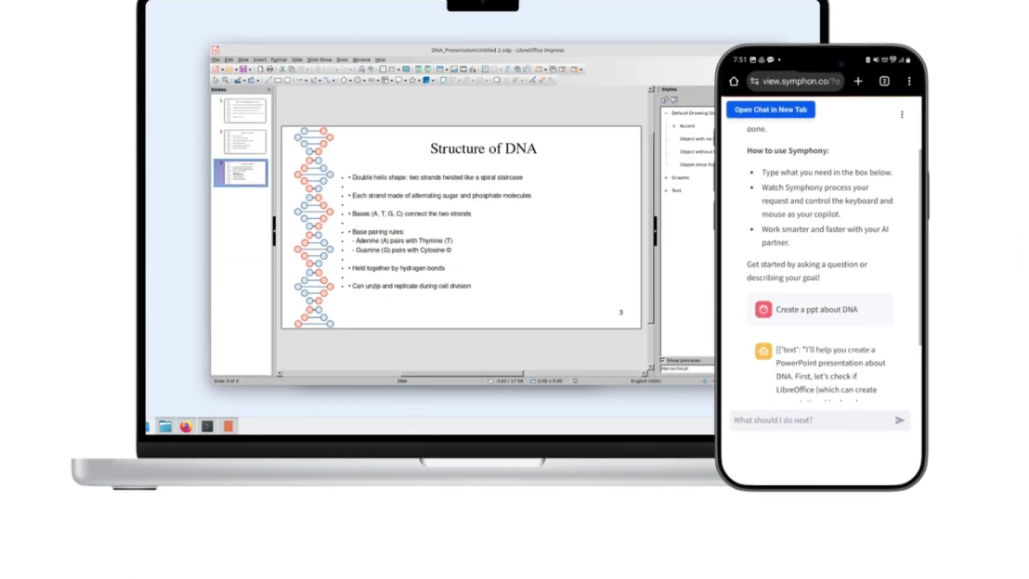
scroll(515, 290, down, 6)
scroll(514, 289, down, 4)
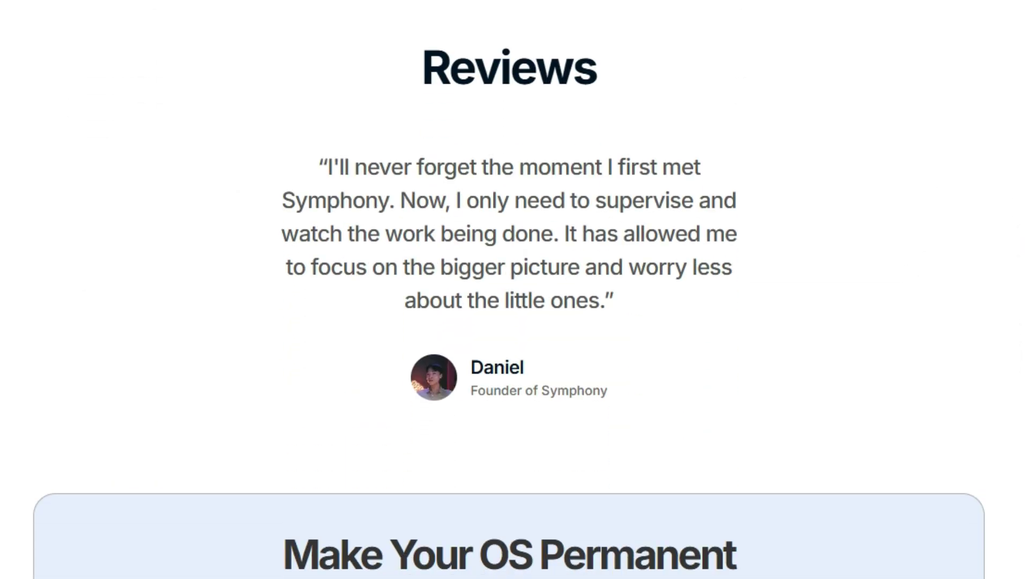
scroll(514, 290, down, 4)
scroll(514, 290, down, 3)
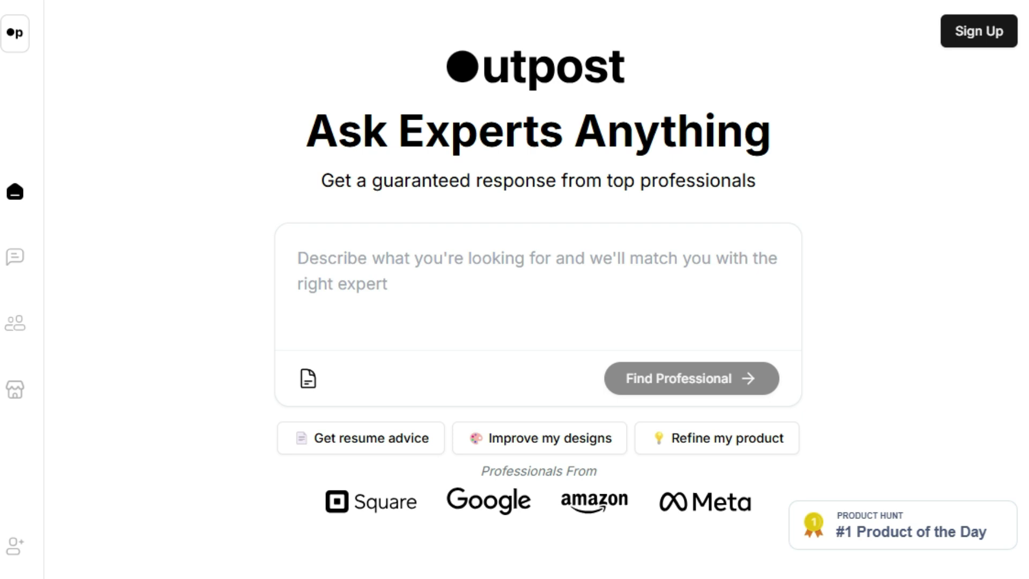
Step: Scroll Outpost past 'Buy Messages' and 'Professionals on Outpost' to 'Customers Can't Stop Raving'
scroll(539, 300, down, 5)
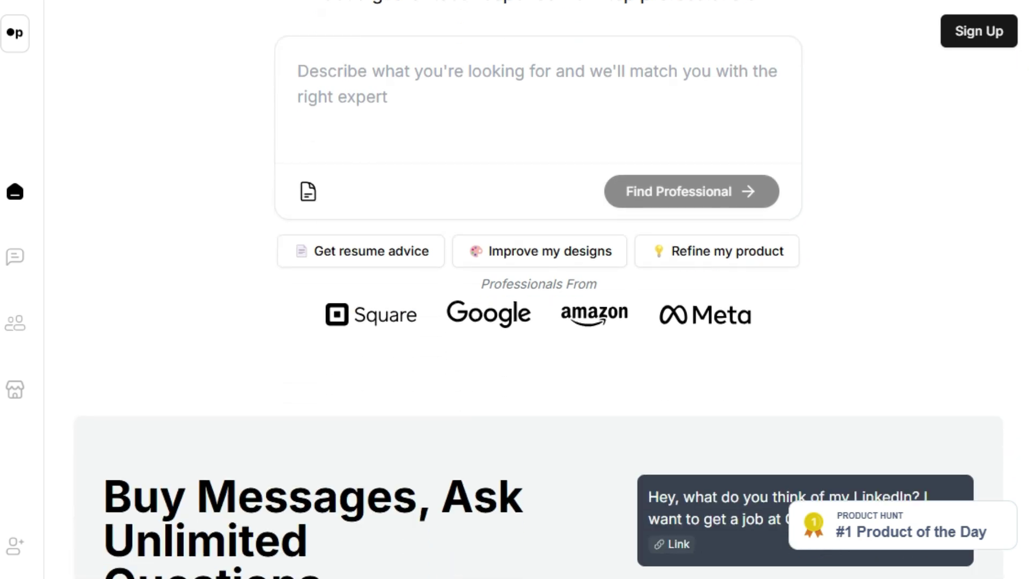
scroll(538, 289, down, 1)
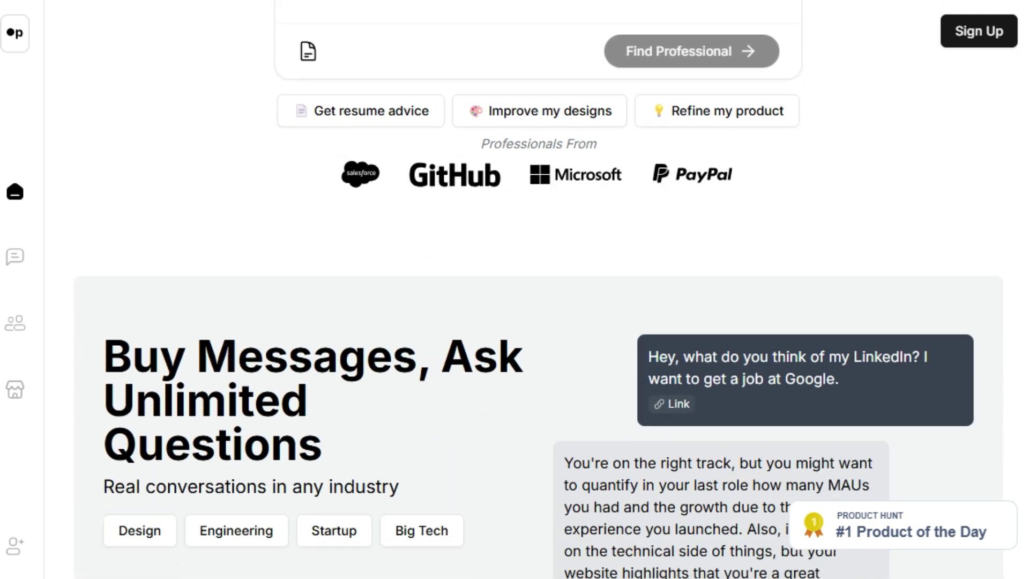
scroll(539, 300, down, 2)
scroll(538, 299, down, 3)
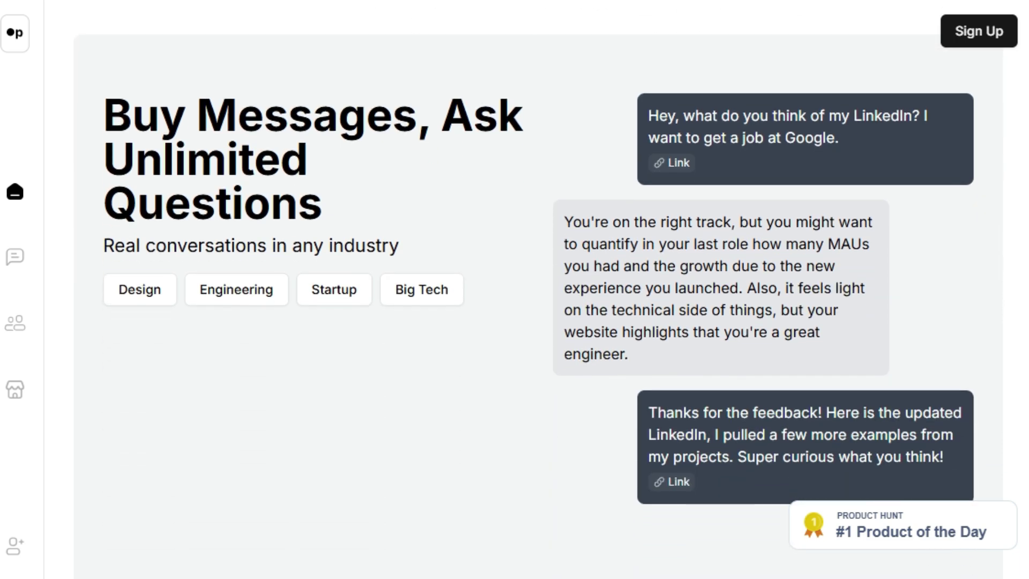
scroll(539, 299, down, 1)
scroll(539, 300, down, 3)
scroll(538, 300, down, 2)
scroll(539, 300, down, 2)
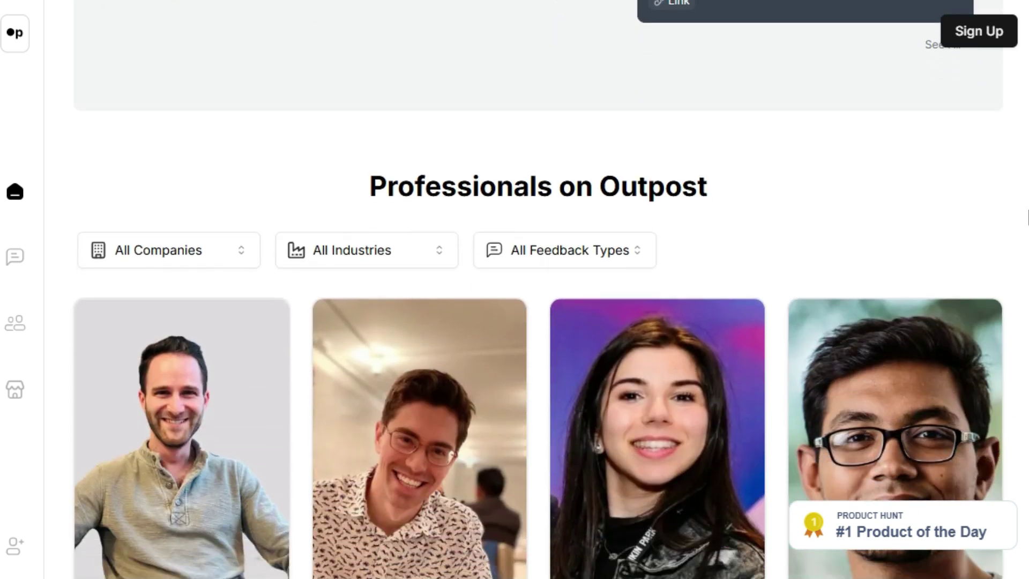
scroll(1027, 217, down, 2)
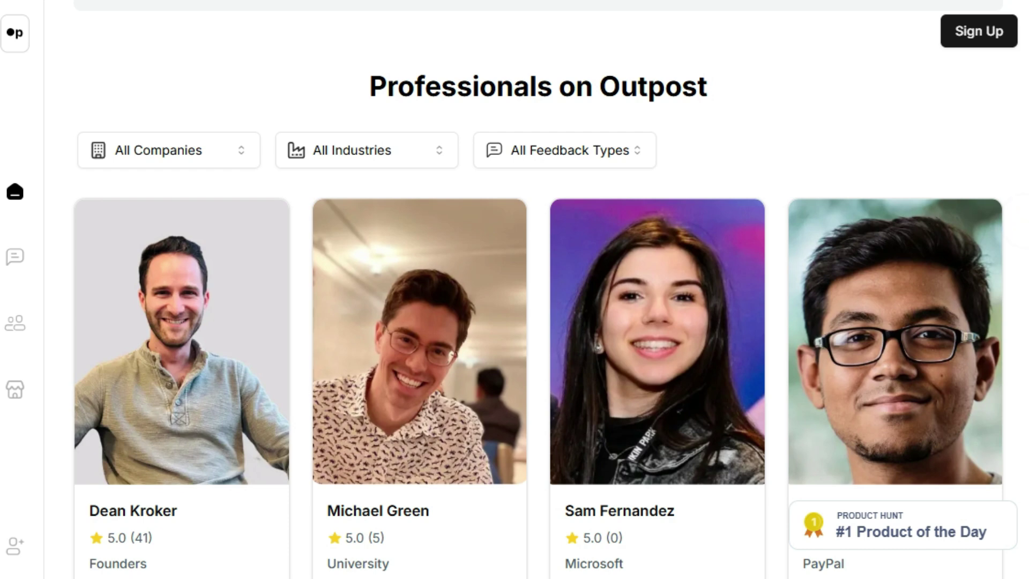
scroll(1028, 214, down, 1)
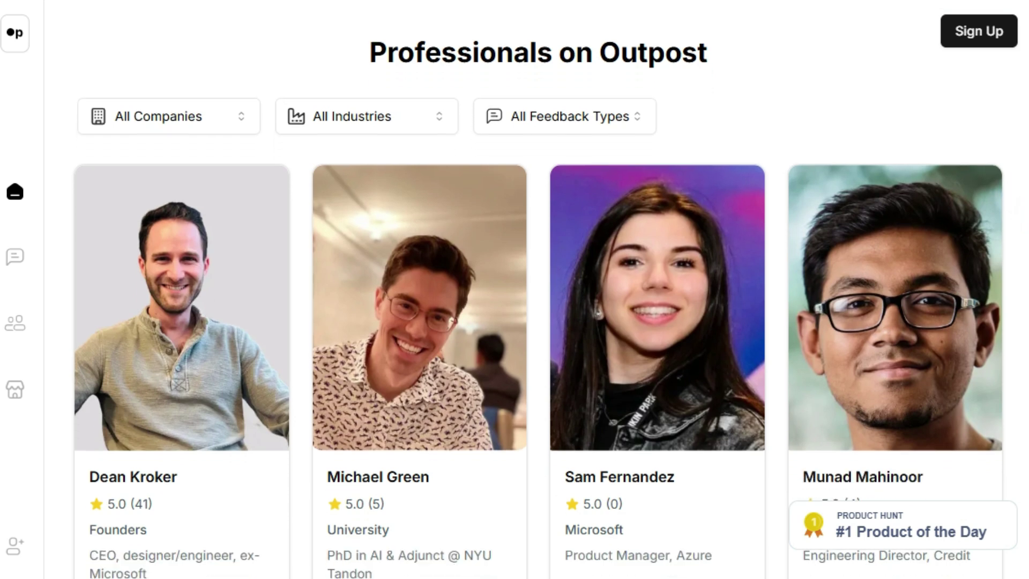
scroll(539, 299, down, 1)
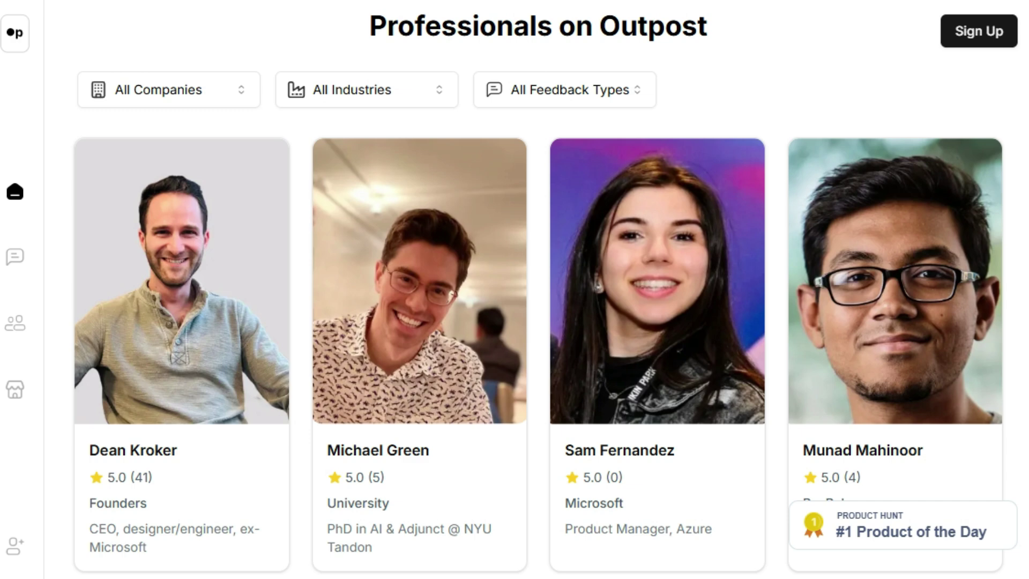
scroll(1026, 223, down, 3)
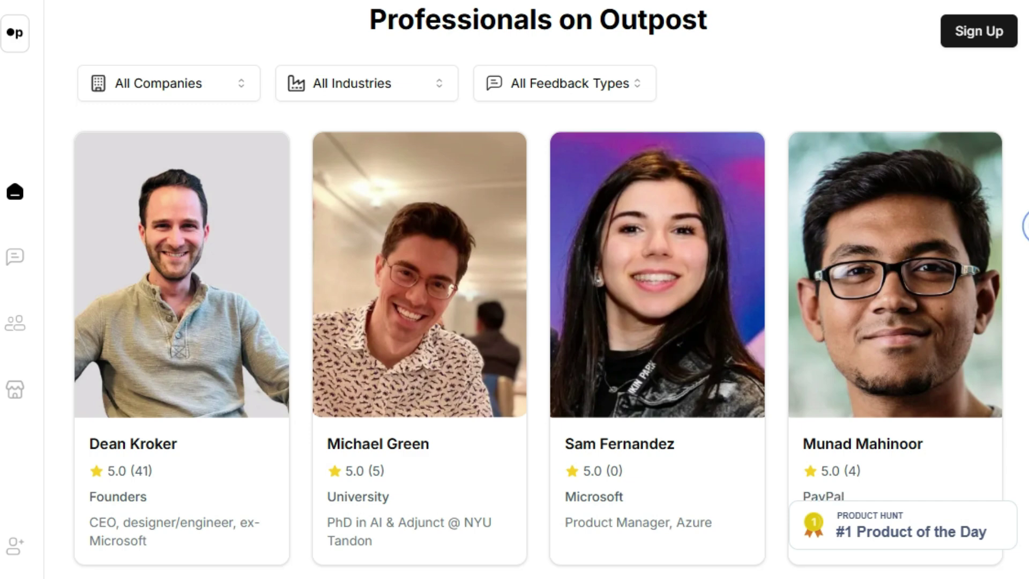
scroll(1027, 223, down, 1)
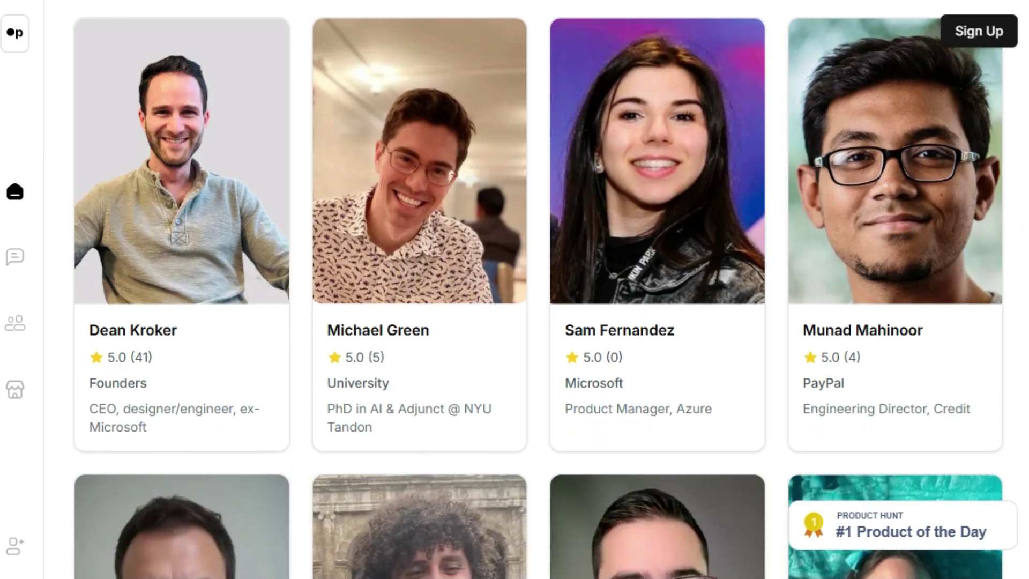
scroll(1026, 242, up, 1)
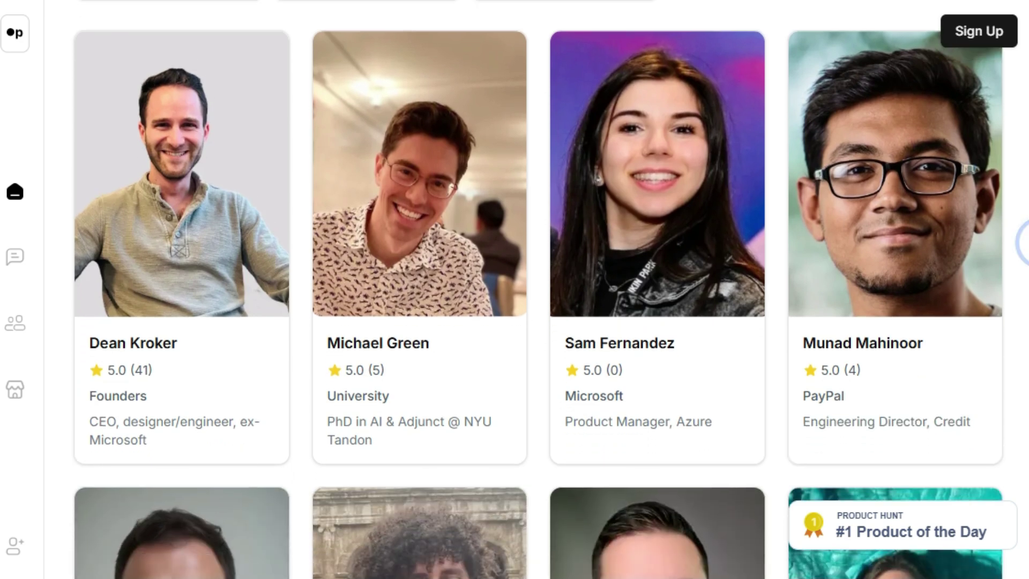
scroll(539, 290, up, 1)
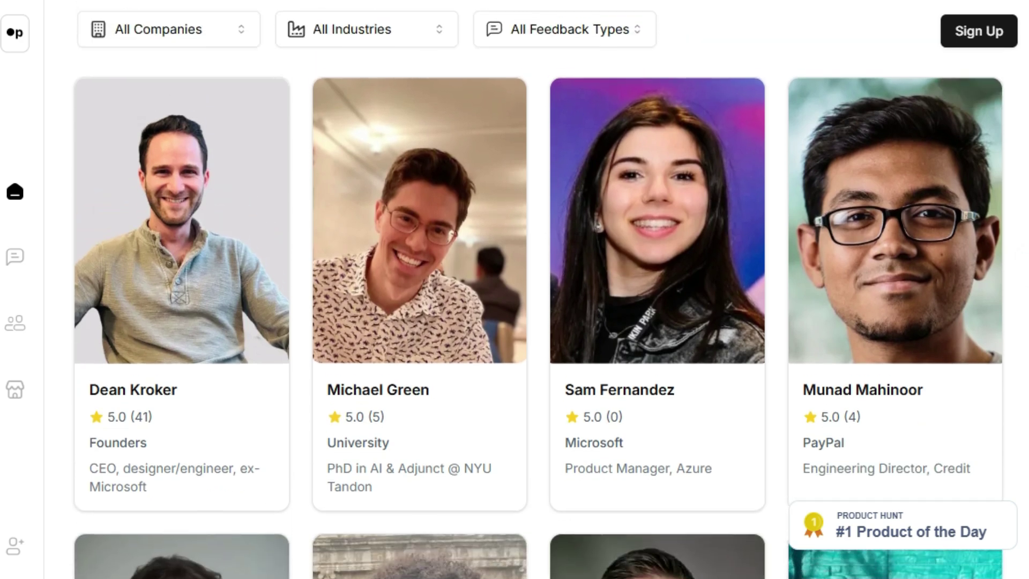
scroll(538, 290, down, 1)
scroll(539, 289, down, 3)
scroll(539, 290, down, 3)
scroll(539, 290, down, 2)
scroll(539, 290, down, 1)
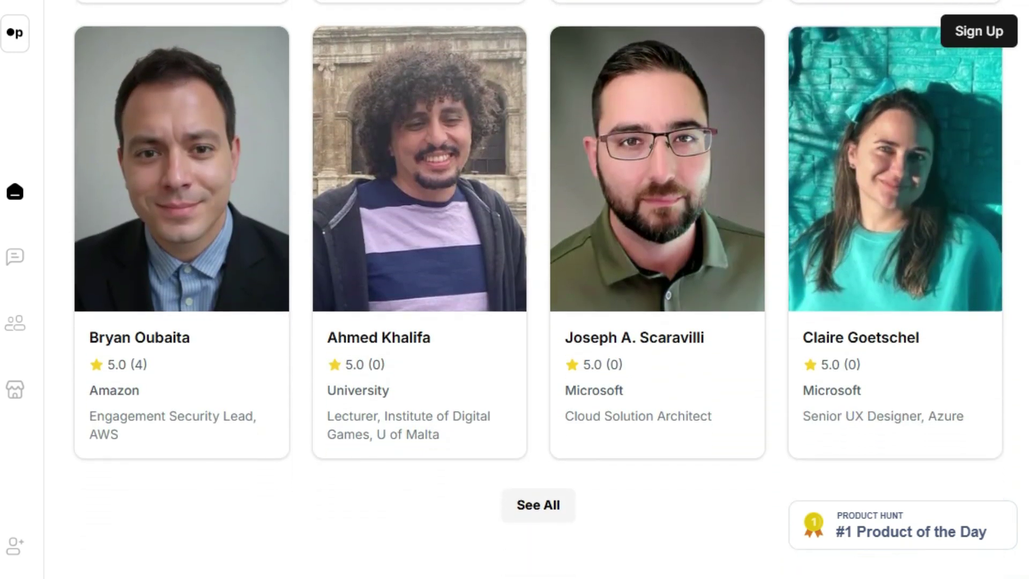
scroll(539, 289, down, 1)
scroll(539, 290, down, 3)
scroll(538, 290, down, 3)
scroll(539, 289, down, 2)
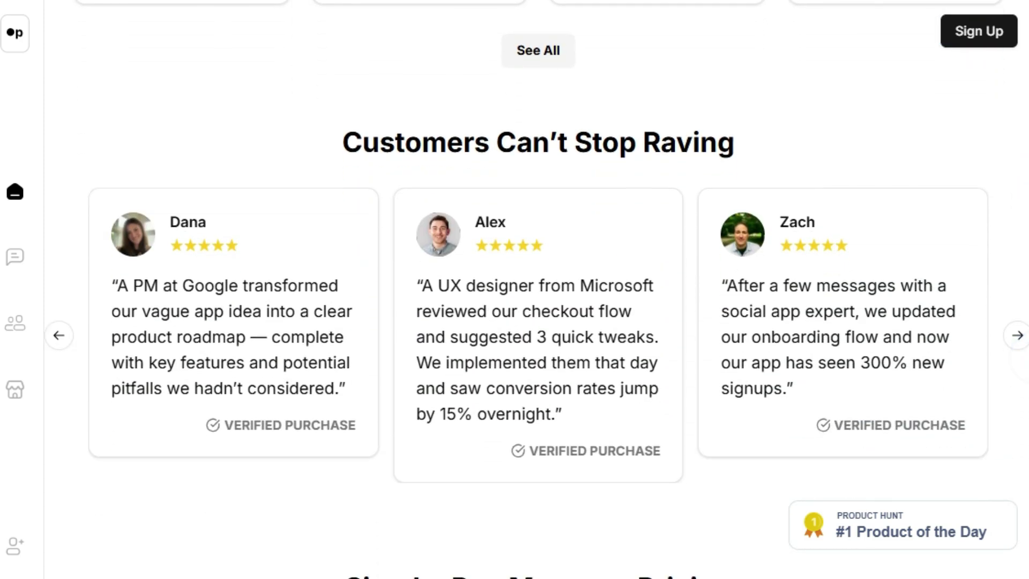
Step: Scroll Outpost past the reviews to 'Simple, Per-Message Pricing' and the 'Pros at Your Fingertips' banner
scroll(538, 290, down, 1)
scroll(539, 289, down, 2)
scroll(539, 290, down, 1)
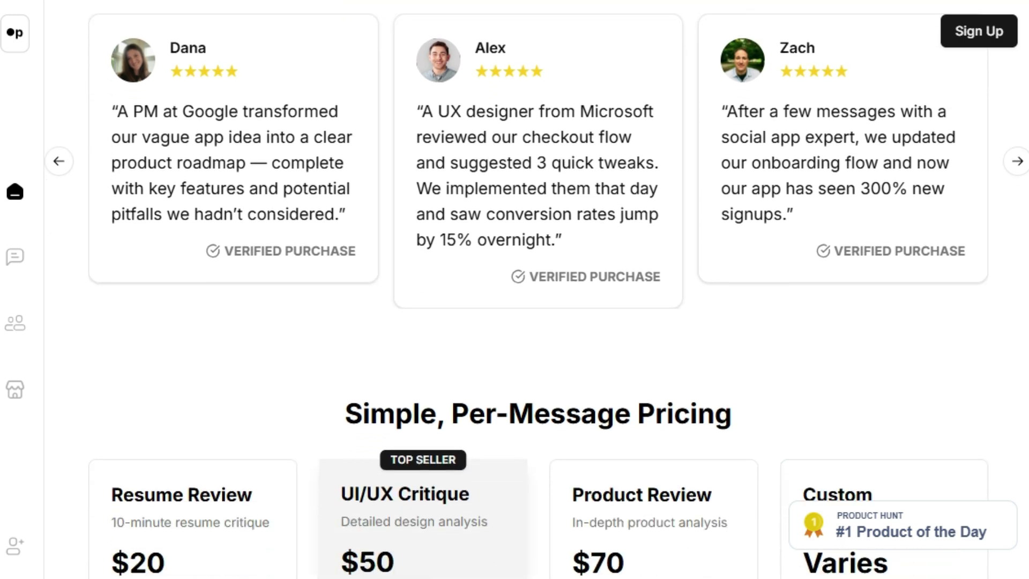
scroll(539, 290, down, 4)
scroll(538, 289, down, 2)
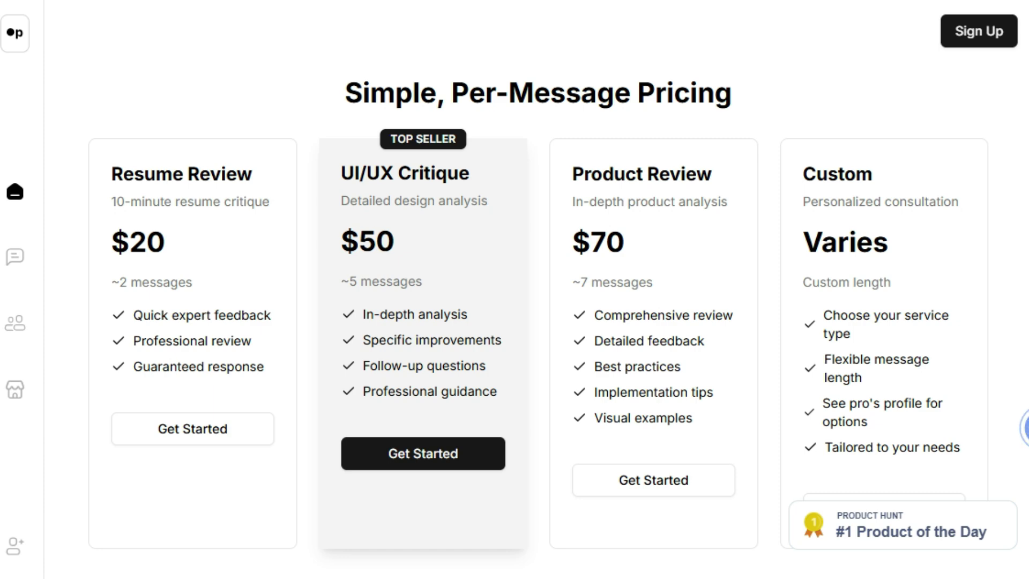
scroll(539, 290, down, 2)
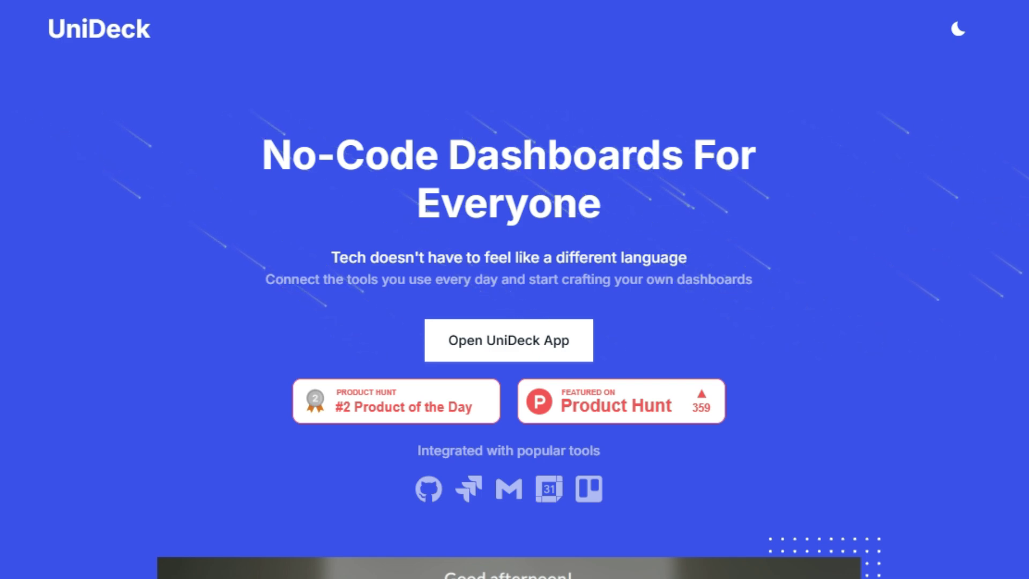
Step: Scroll UniDeck's homepage past the dashboard preview to the 'Innovate with ease' Features section
scroll(515, 289, down, 2)
scroll(514, 289, down, 4)
scroll(514, 290, down, 2)
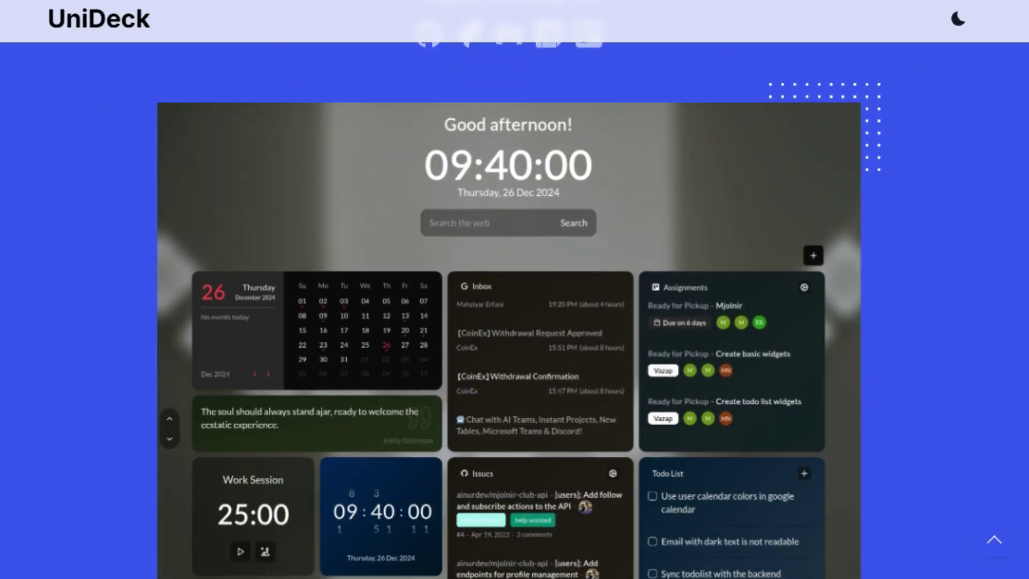
scroll(515, 289, down, 1)
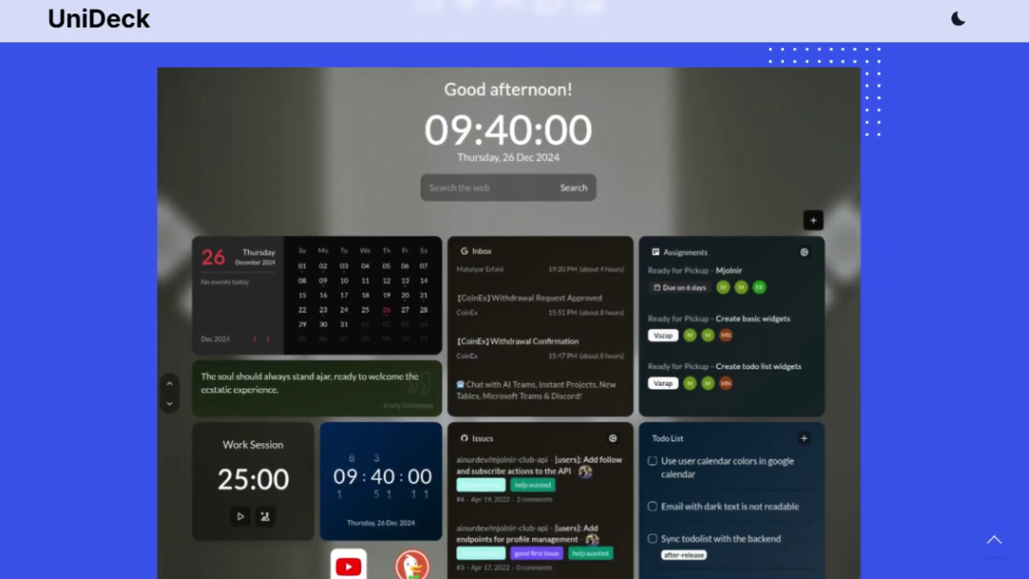
scroll(514, 289, down, 2)
scroll(515, 289, down, 1)
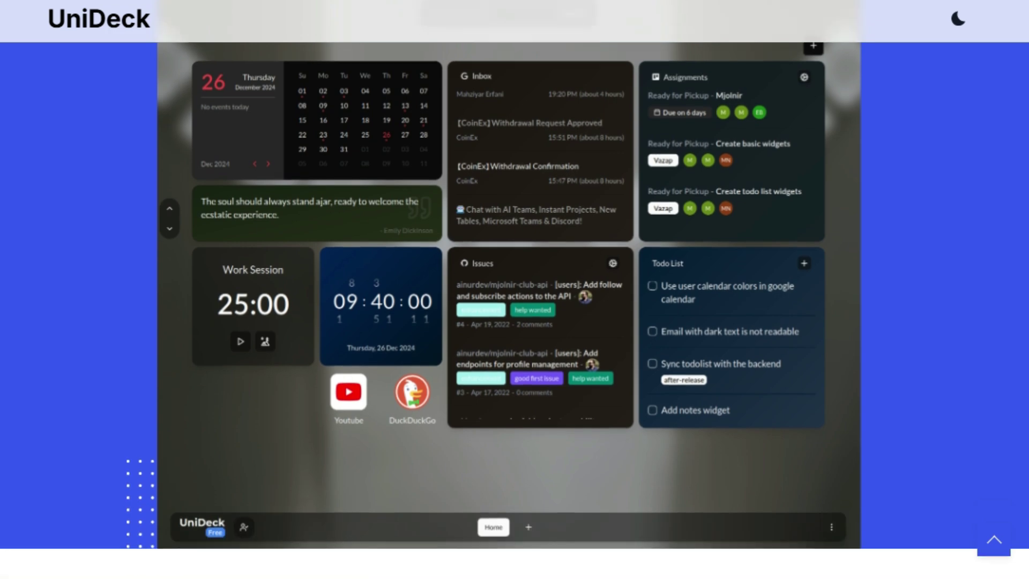
scroll(515, 290, down, 2)
scroll(514, 289, down, 4)
scroll(515, 290, down, 3)
Step: Scroll past the Features, Early Adopters Crew and supporters sections to 'Our Pricing Plan'
scroll(515, 289, down, 1)
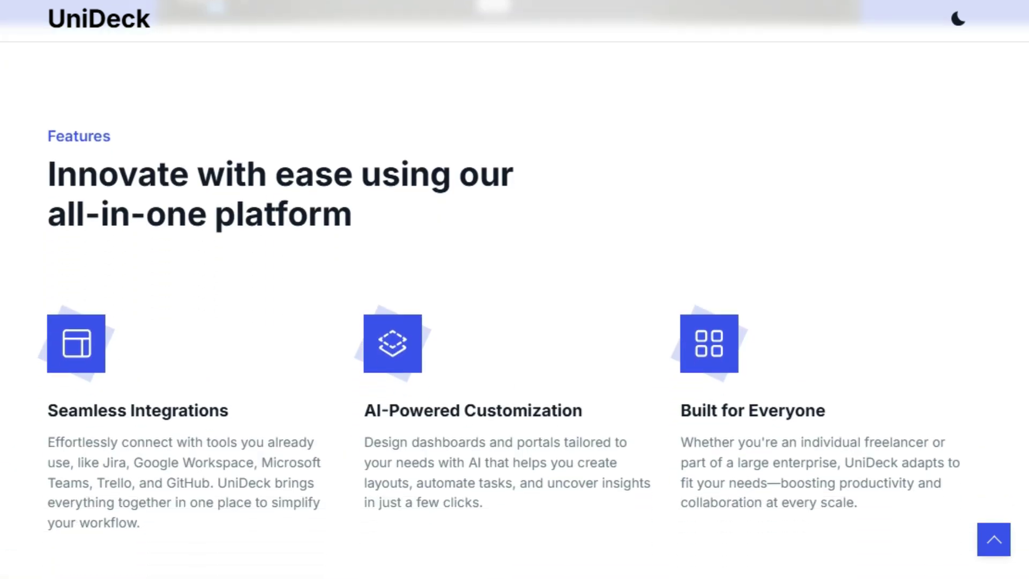
scroll(514, 289, down, 5)
scroll(515, 289, down, 4)
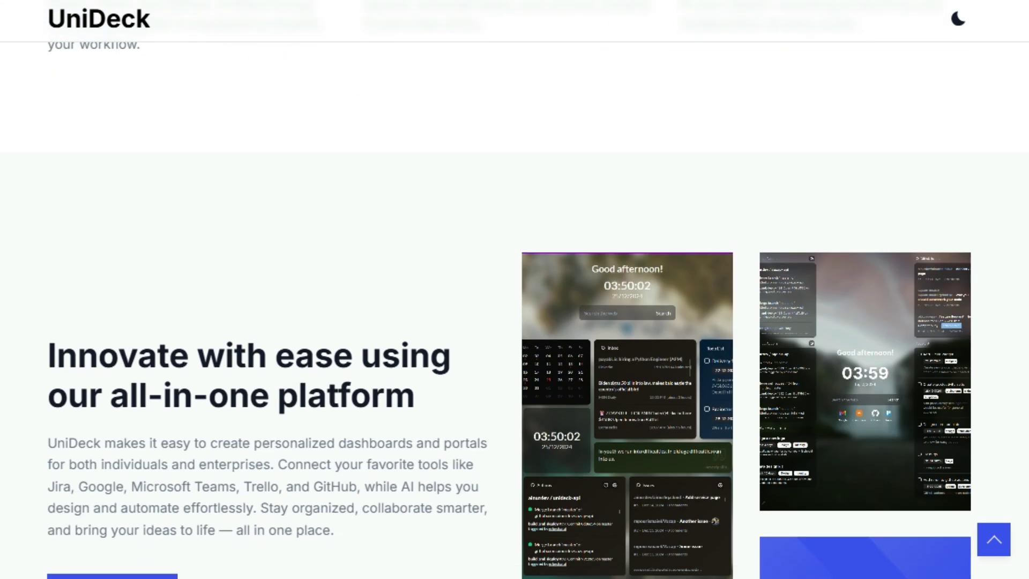
scroll(515, 289, down, 3)
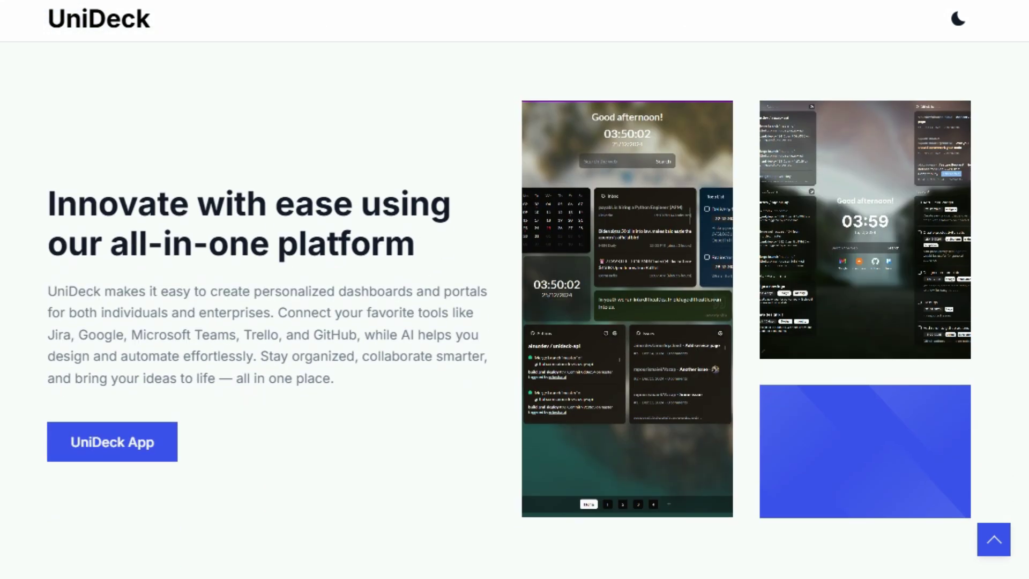
scroll(515, 289, down, 4)
scroll(515, 290, down, 5)
scroll(515, 290, down, 1)
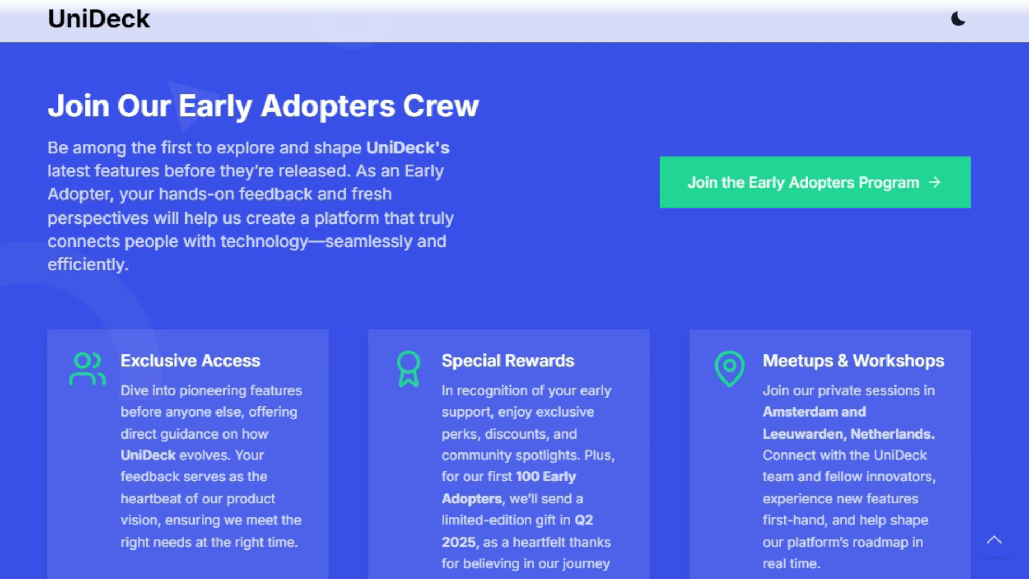
scroll(515, 290, down, 4)
scroll(515, 289, down, 1)
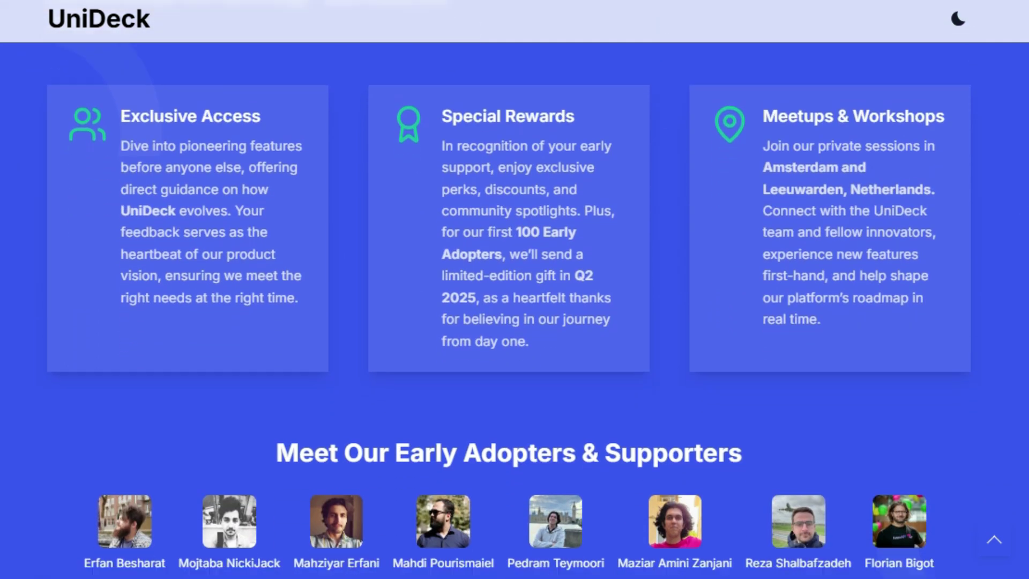
scroll(515, 290, down, 3)
scroll(515, 289, down, 3)
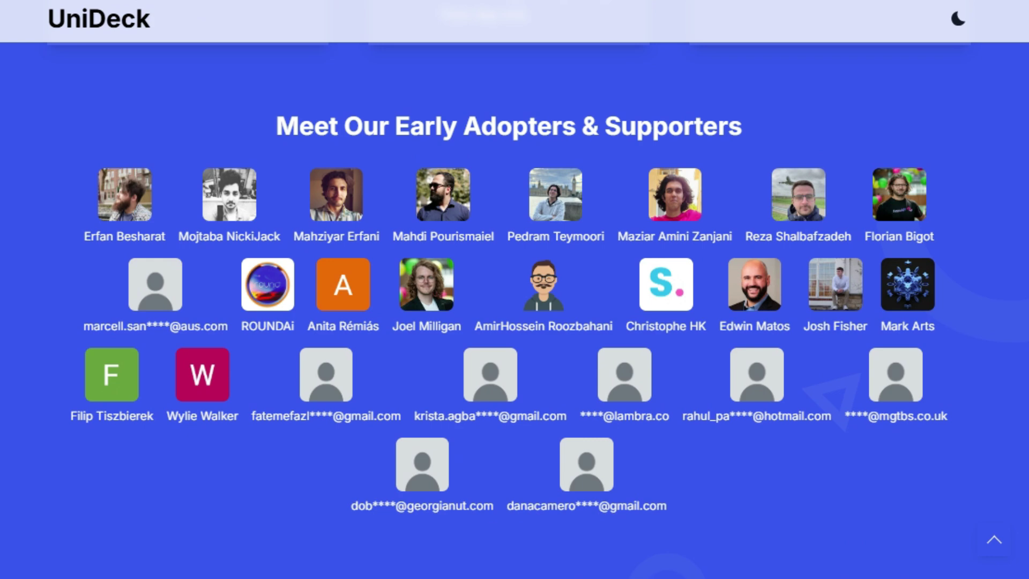
scroll(515, 289, down, 2)
scroll(514, 289, down, 5)
scroll(514, 290, down, 3)
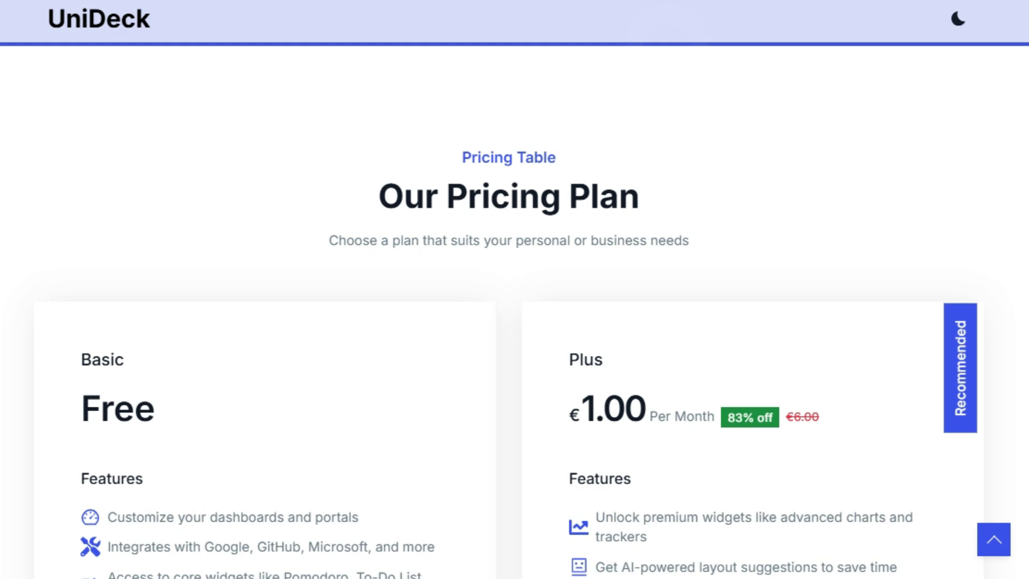
Step: Scroll past the Teams/Enterprise plans, roadmap and manifesto down to UniDeck's Contact Us form
scroll(514, 290, down, 1)
scroll(514, 290, down, 3)
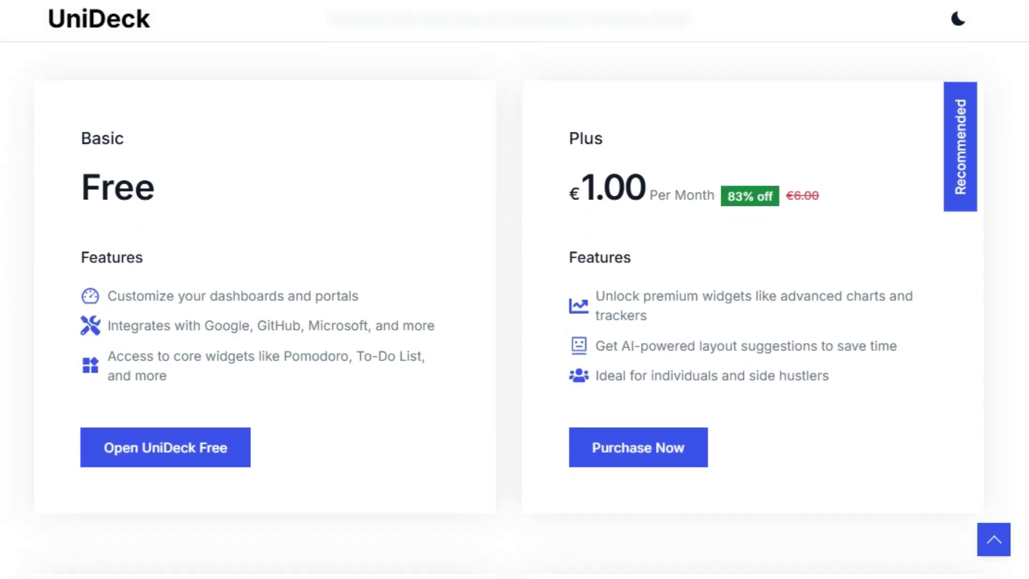
scroll(515, 290, down, 2)
scroll(514, 289, down, 6)
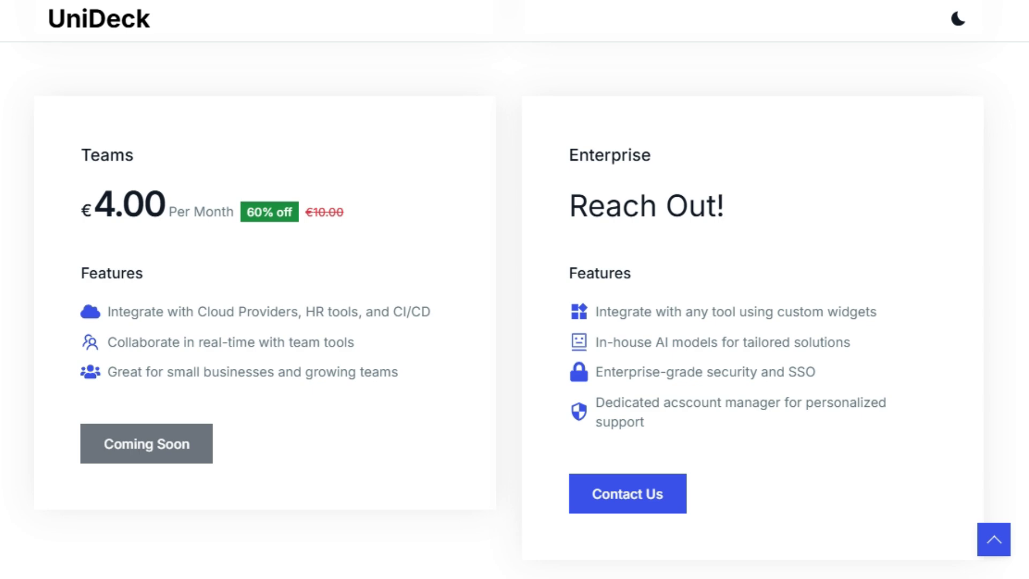
scroll(515, 289, down, 2)
scroll(515, 289, down, 6)
scroll(515, 289, down, 2)
scroll(514, 289, down, 2)
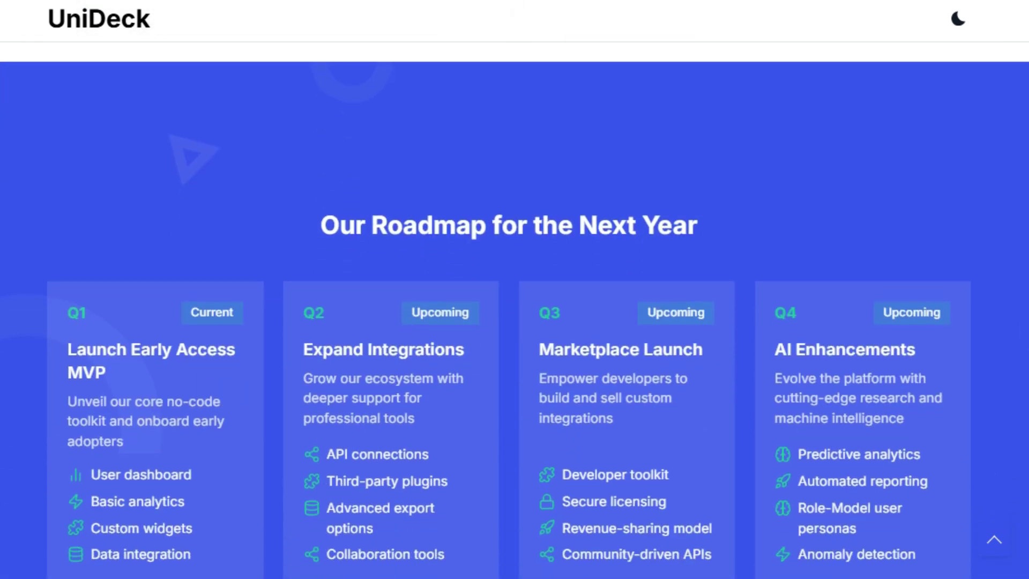
scroll(515, 290, down, 1)
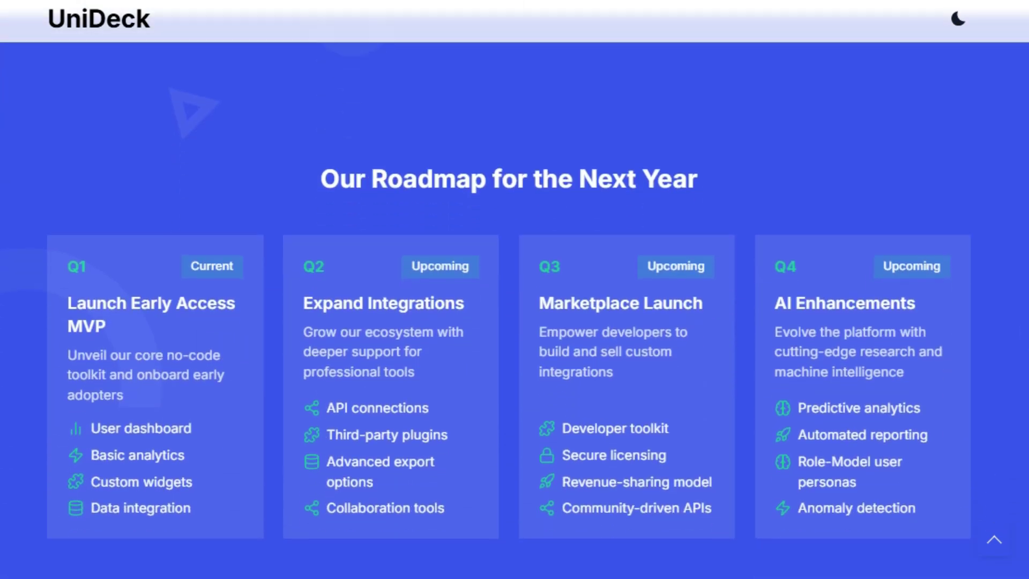
scroll(515, 289, down, 1)
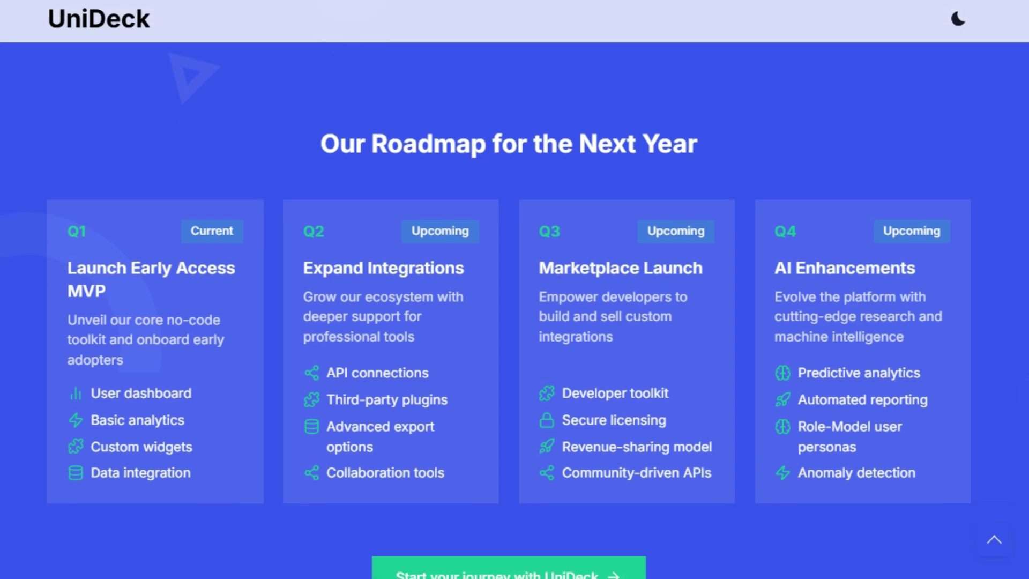
scroll(515, 290, down, 1)
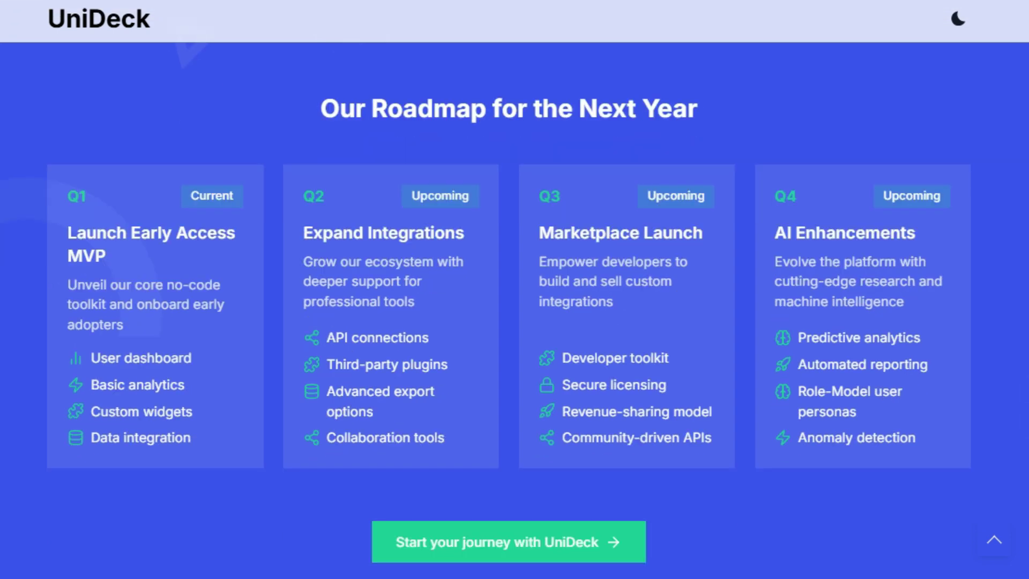
scroll(515, 289, down, 3)
scroll(514, 289, down, 8)
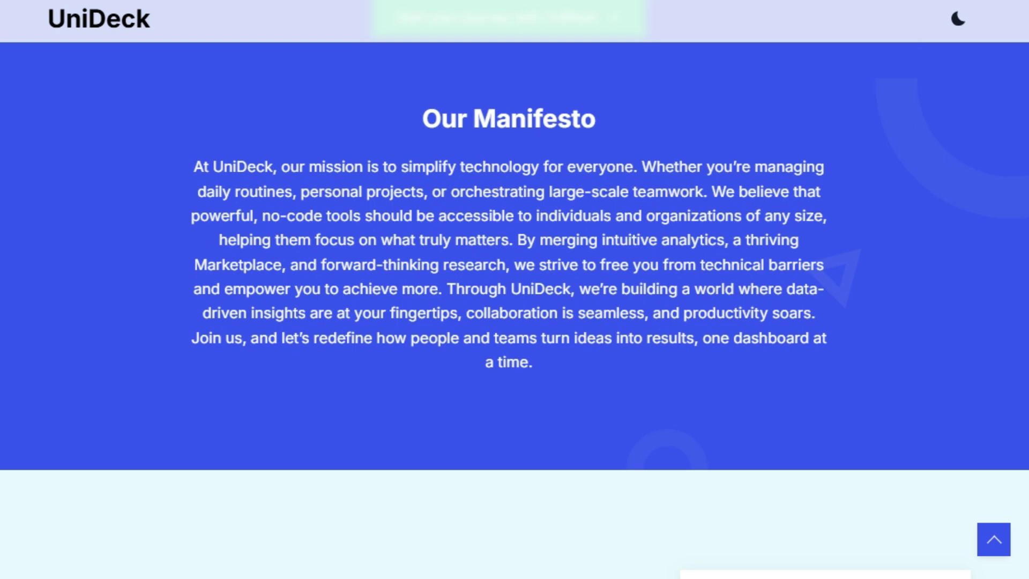
scroll(514, 290, down, 4)
scroll(514, 289, down, 1)
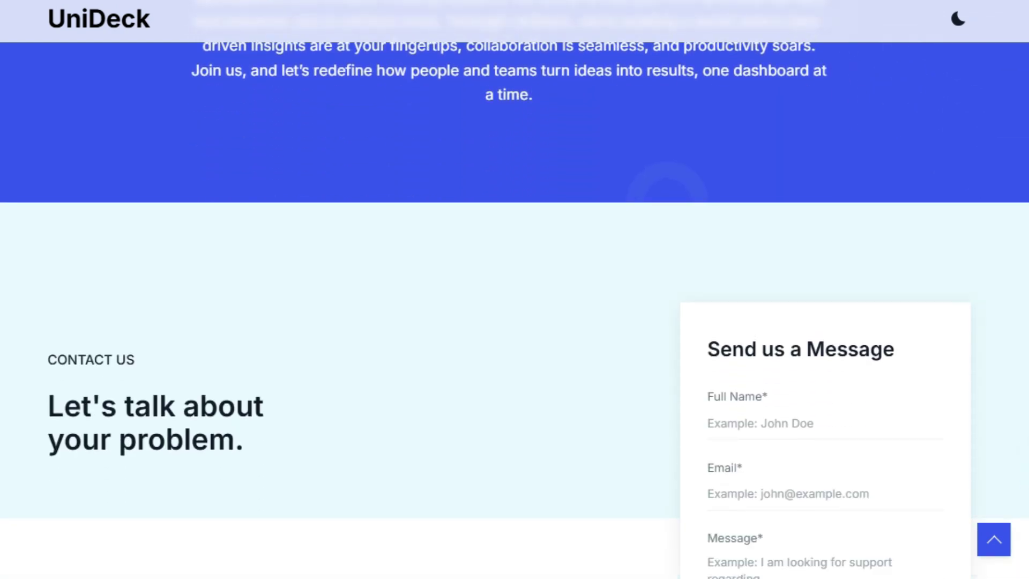
scroll(515, 290, down, 2)
scroll(514, 289, down, 1)
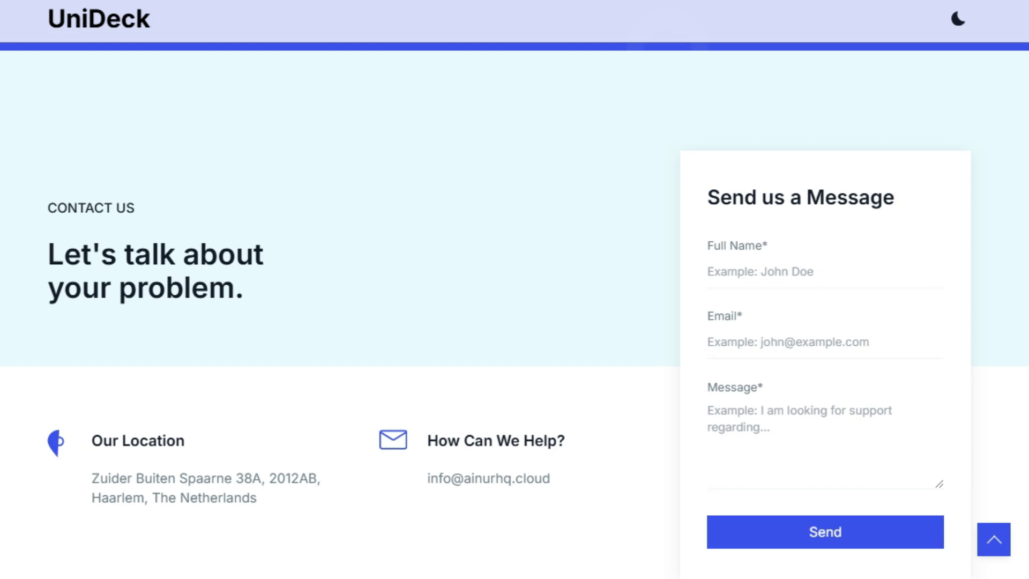
scroll(515, 289, down, 1)
scroll(515, 289, down, 1)
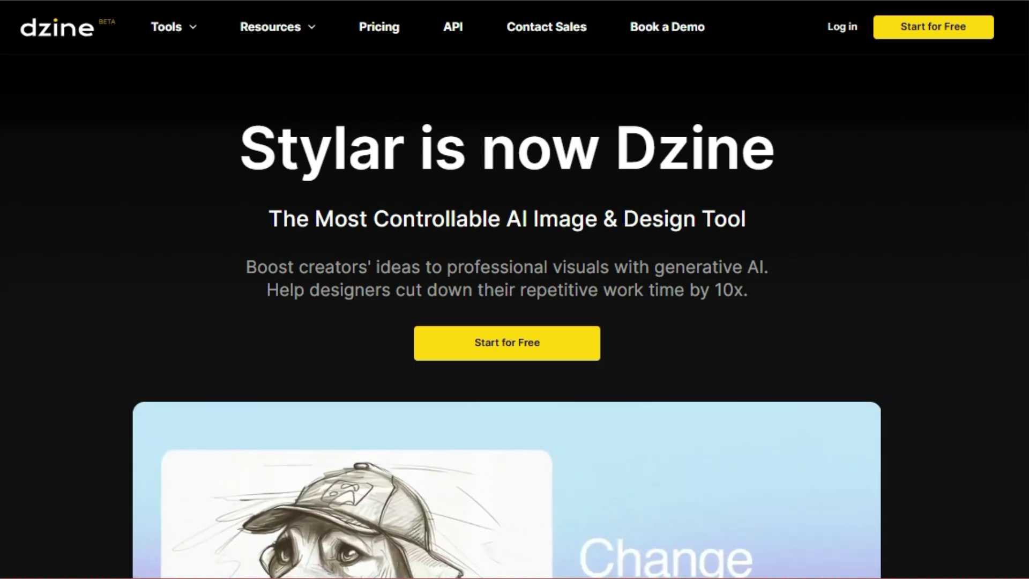
Step: Scroll Dzine's homepage past the demo video to the 'All-In-One AI Design Platform' section
scroll(514, 290, down, 1)
scroll(515, 289, down, 2)
scroll(514, 290, down, 4)
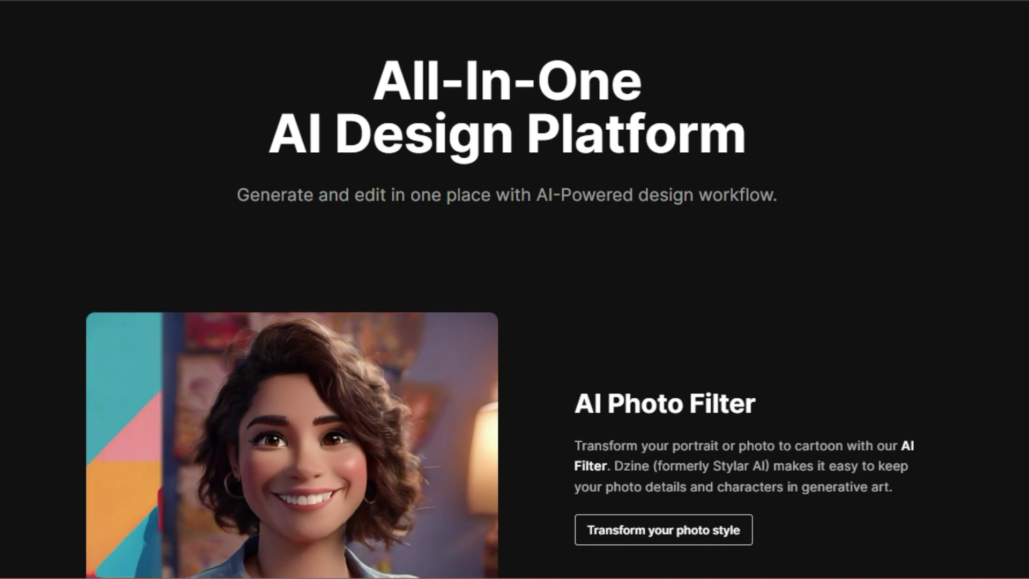
Step: Scroll past AI Photo Filter, Remove Object and the features carousel to 'Generate Consistent Characters'
scroll(514, 289, down, 4)
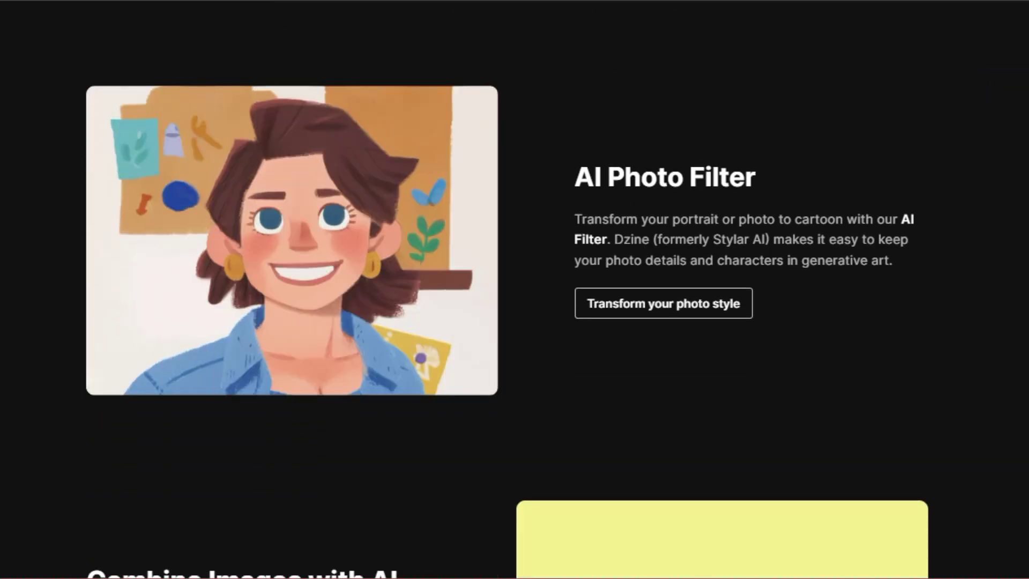
scroll(515, 290, down, 3)
scroll(515, 290, down, 5)
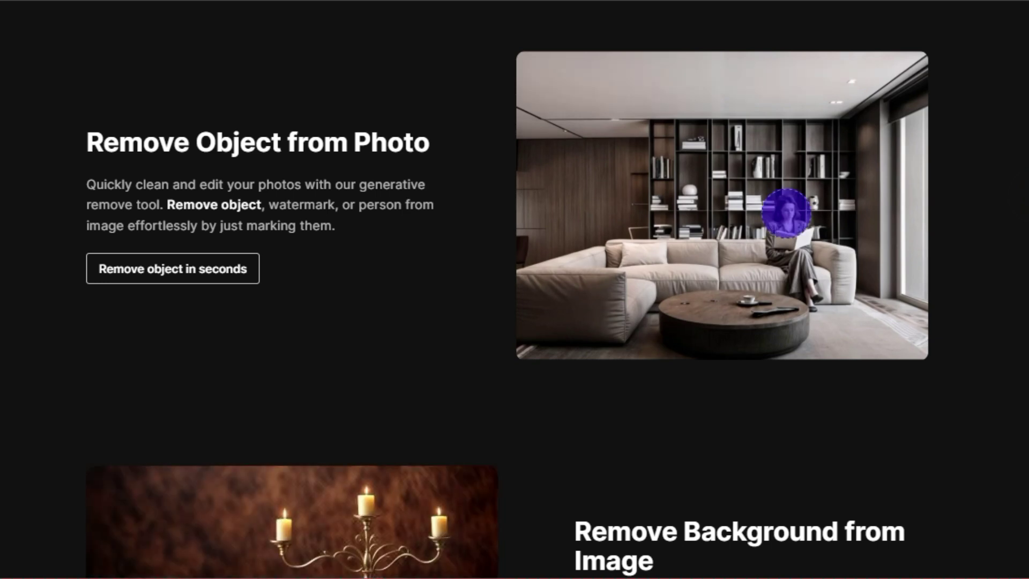
scroll(514, 290, down, 2)
scroll(515, 290, down, 5)
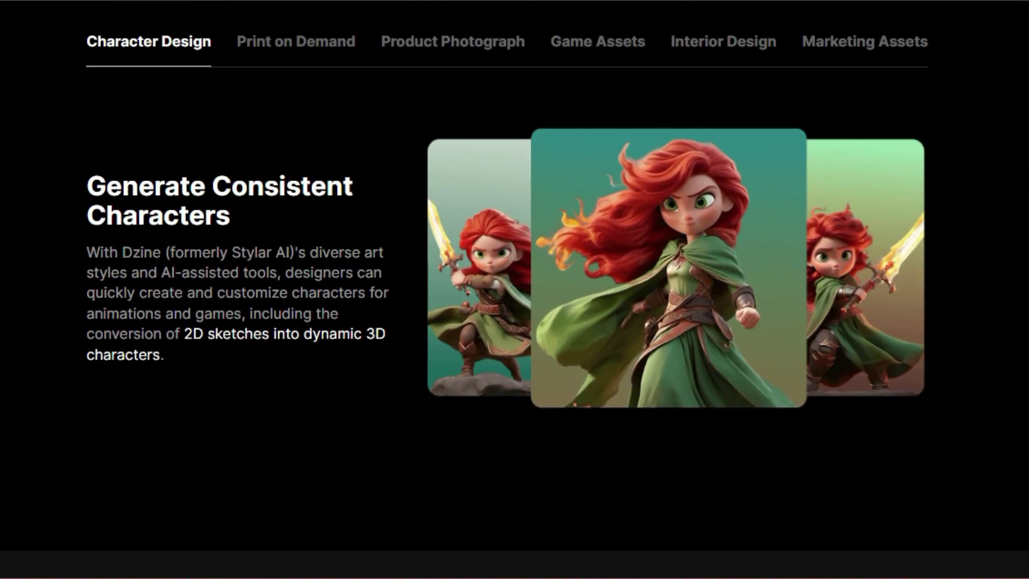
Step: Scroll past testimonials, FAQ and Tips & Guides to 'Create Your First Project in Dzine'
scroll(514, 290, down, 4)
scroll(514, 289, down, 4)
scroll(515, 290, down, 4)
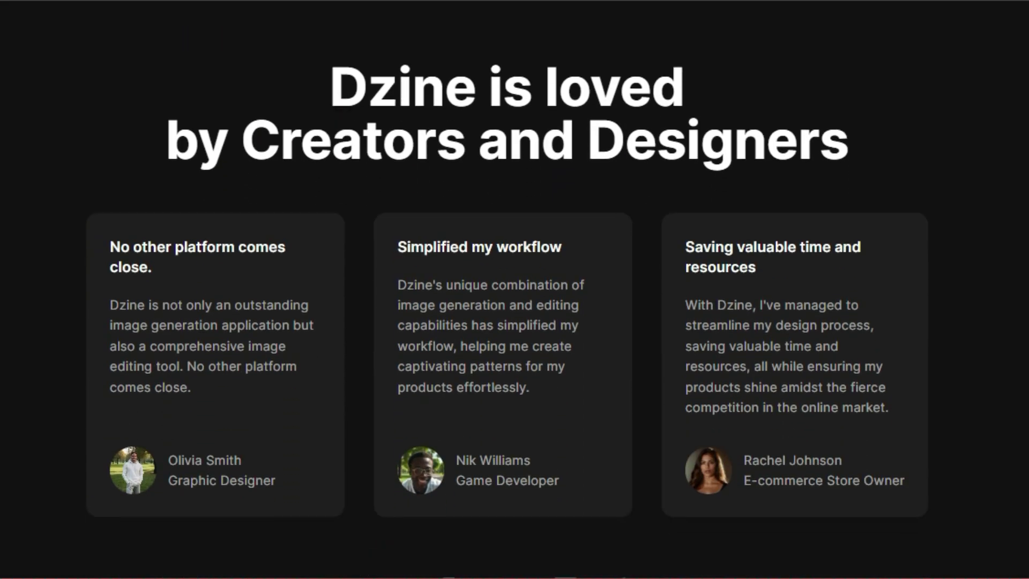
scroll(514, 289, down, 5)
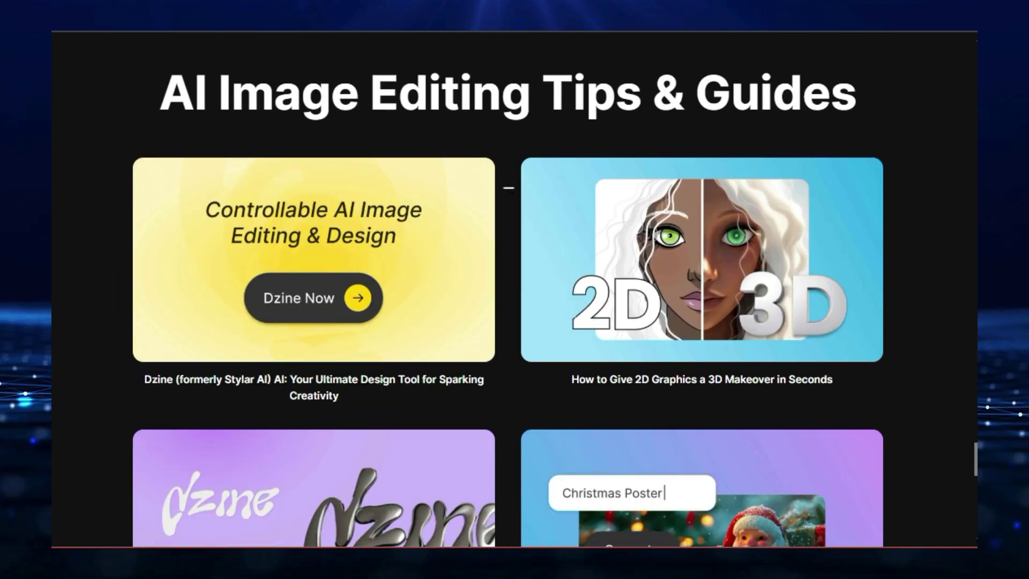
scroll(514, 289, down, 2)
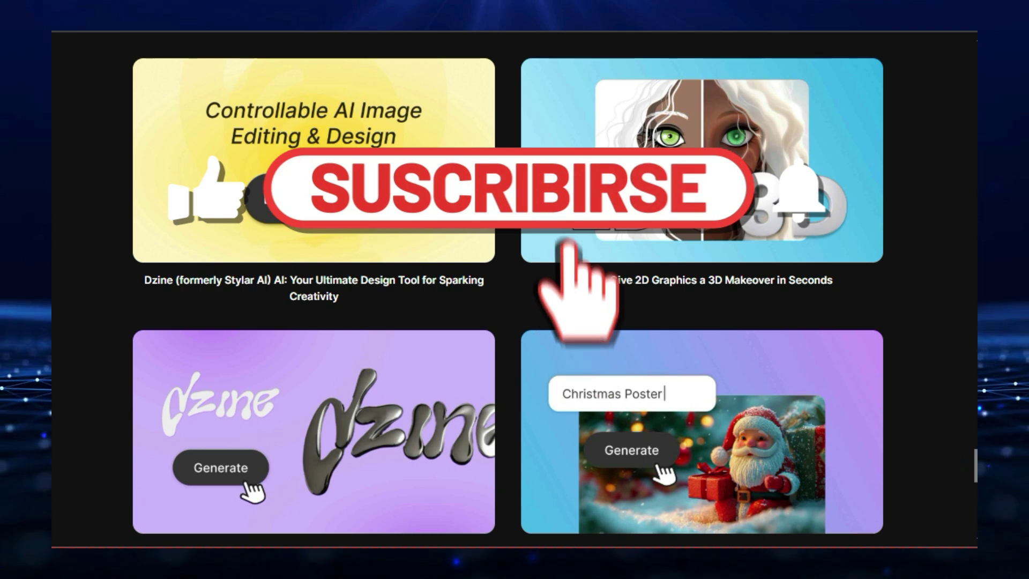
scroll(515, 289, down, 1)
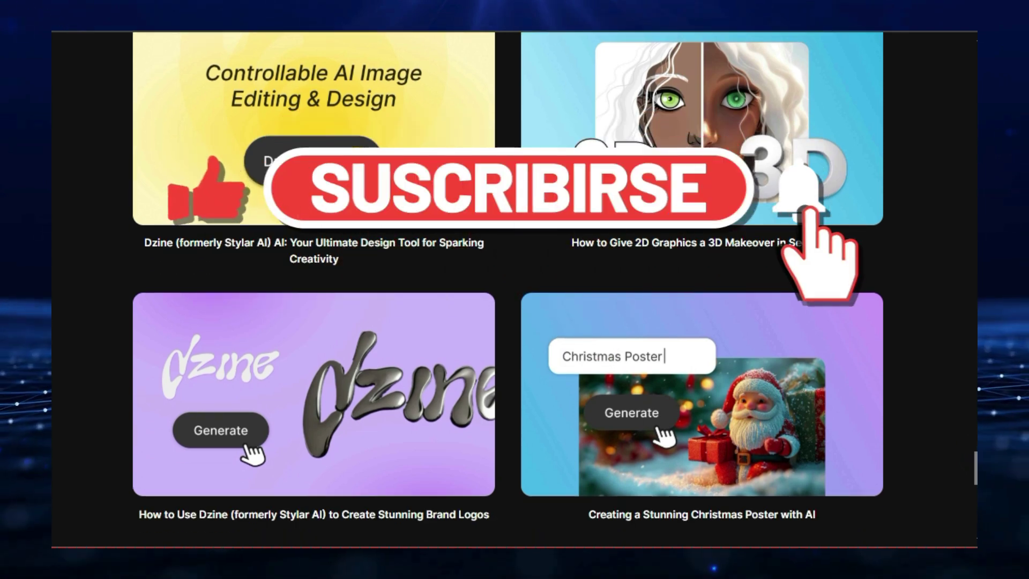
scroll(514, 289, down, 1)
scroll(514, 290, down, 2)
scroll(515, 289, down, 1)
scroll(514, 289, down, 1)
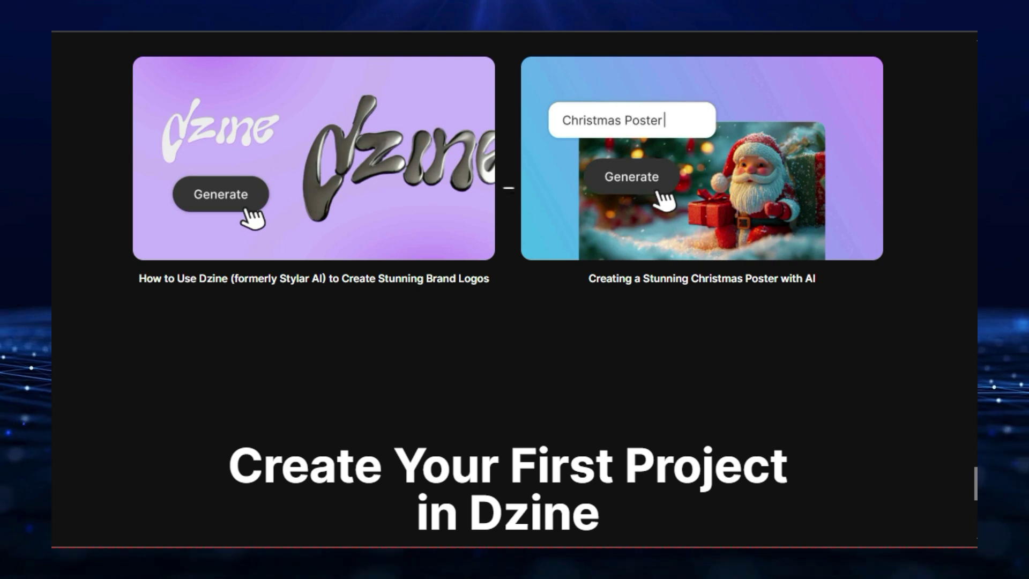
scroll(515, 289, down, 1)
scroll(514, 289, down, 1)
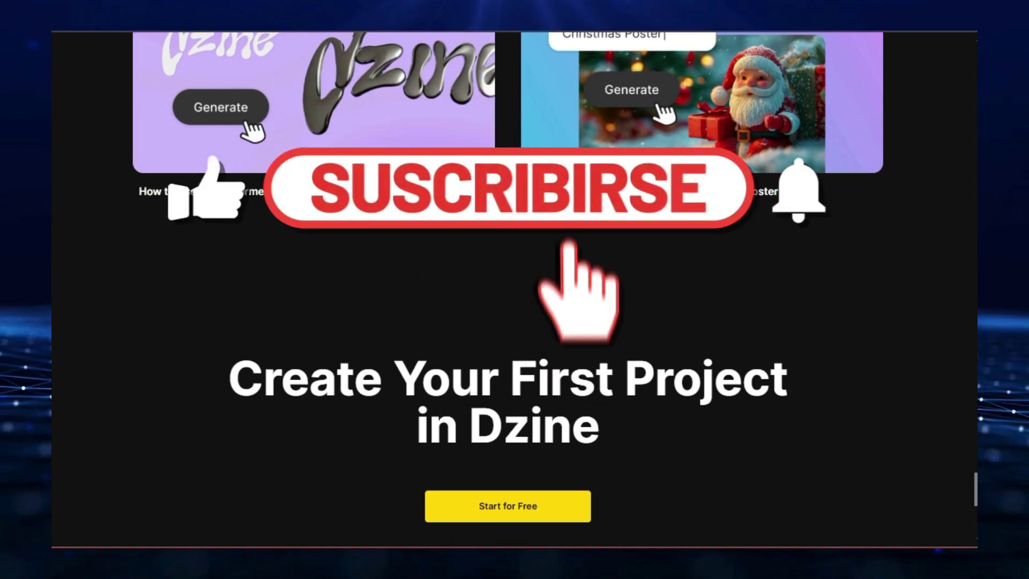
scroll(515, 289, down, 1)
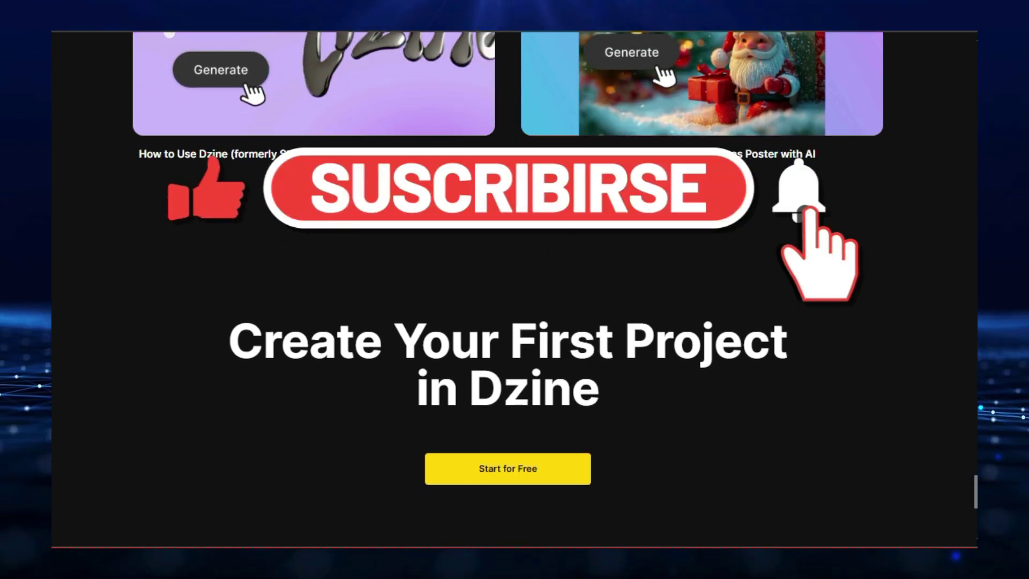